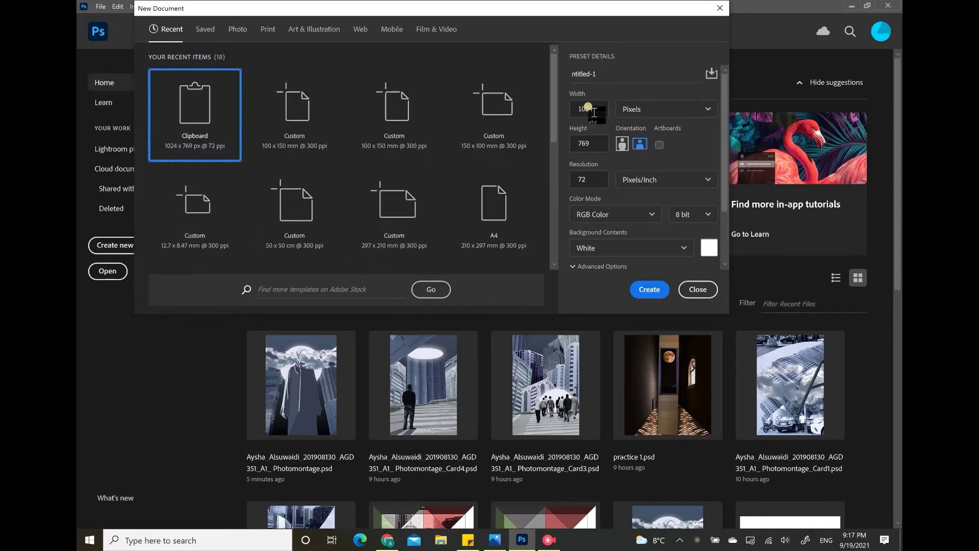
Step: Create a new white document 50 cm wide and 50 cm high at 300 pixels/inch
click(624, 113)
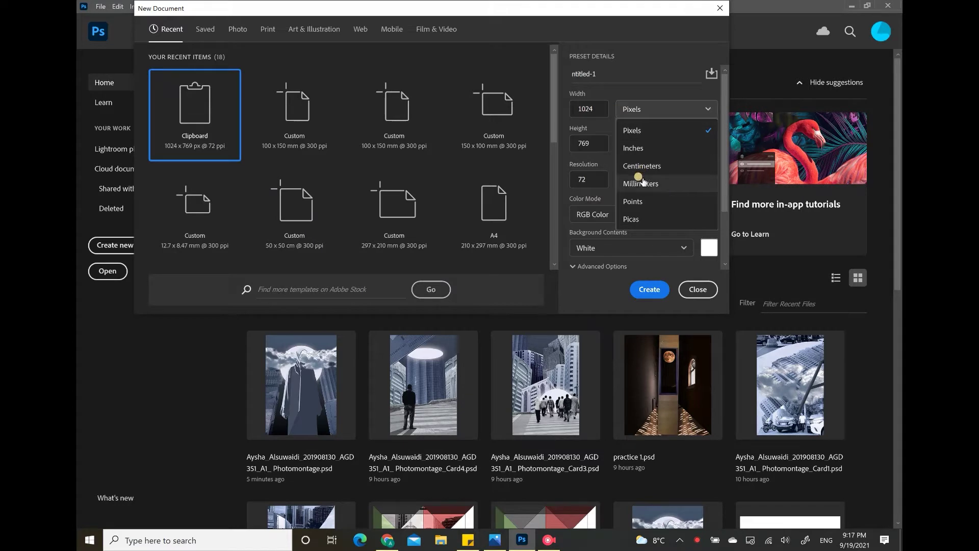
click(635, 167)
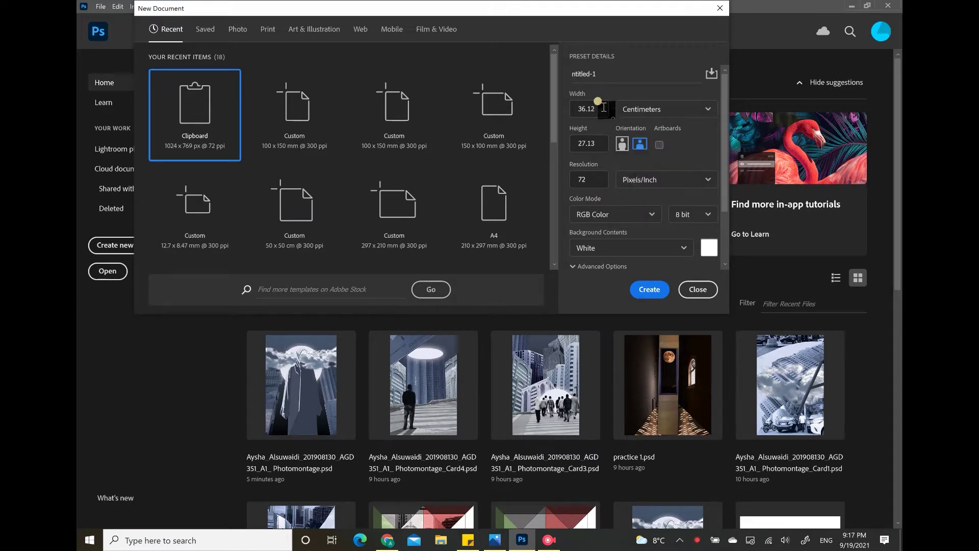
click(575, 108)
text(50)
click(592, 138)
drag(596, 142, 569, 144)
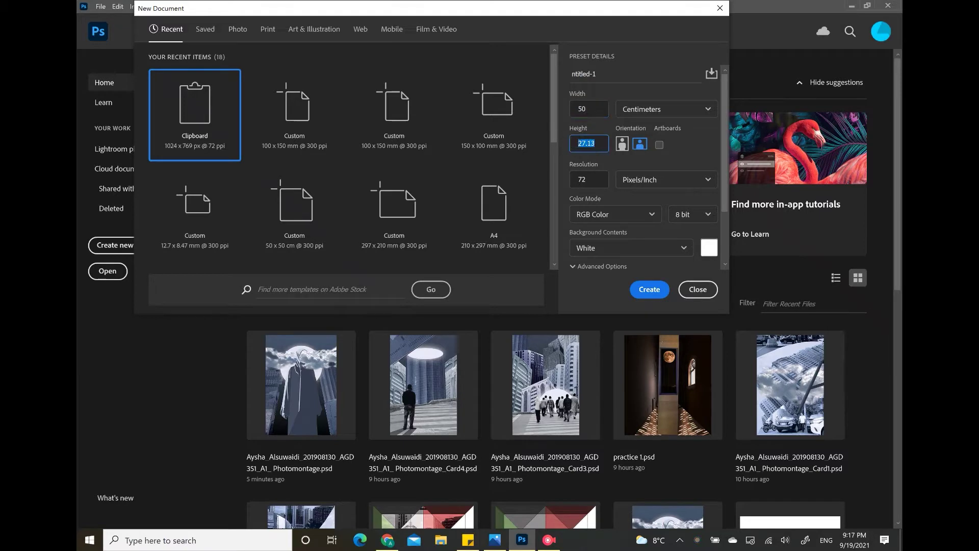
text(50)
click(620, 149)
drag(595, 179, 555, 176)
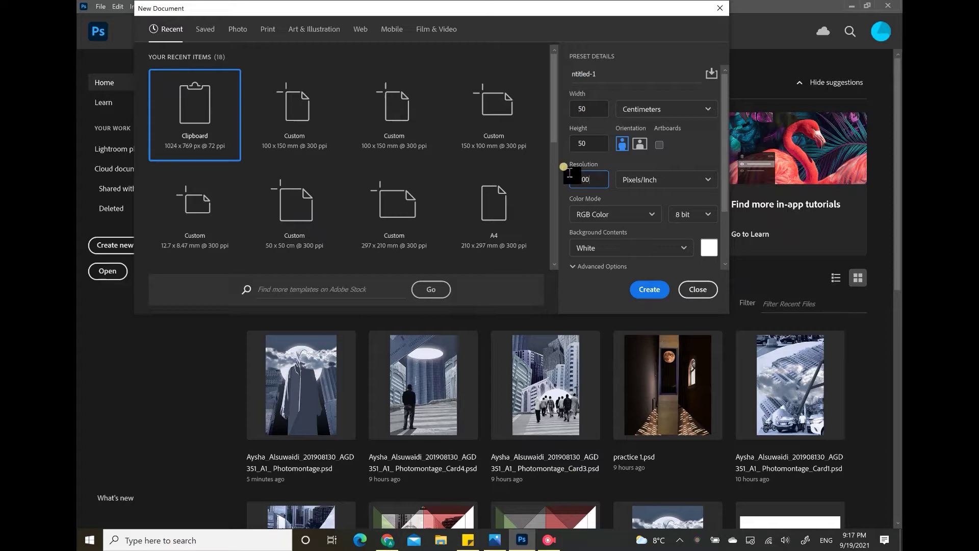
scroll(643, 211, down, 3)
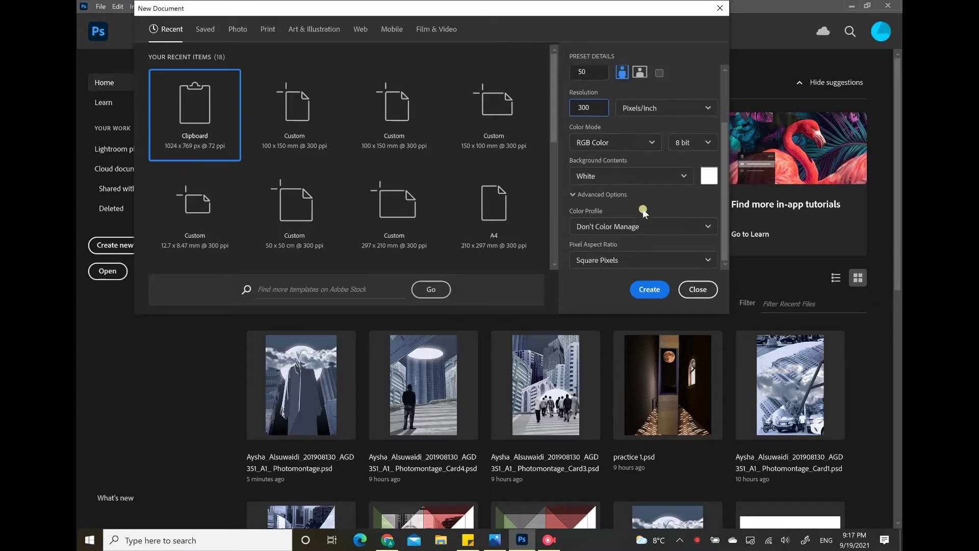
scroll(643, 210, up, 3)
click(649, 289)
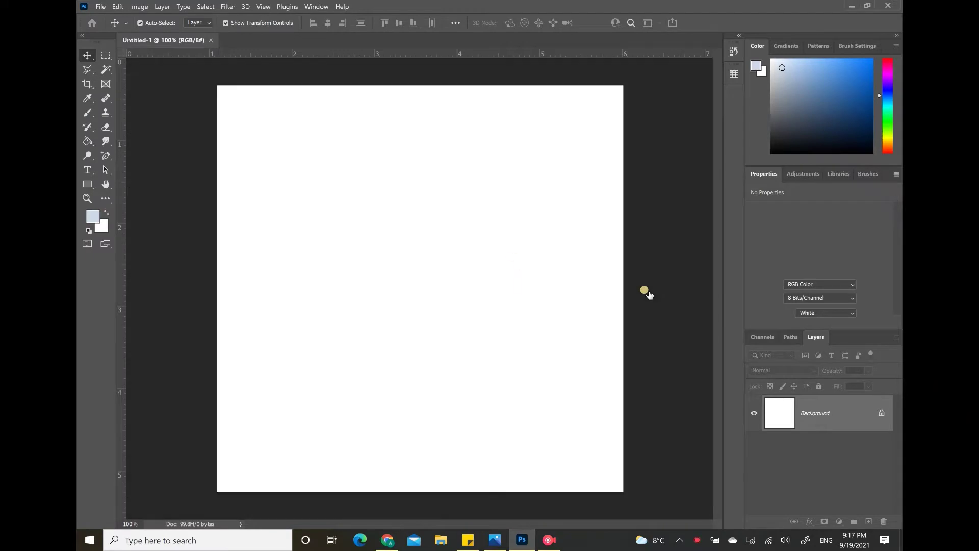
Step: Paste the copied kaleidoscope image and scale it proportionally to about 577% so it spans the full canvas width
key(ctrl+v)
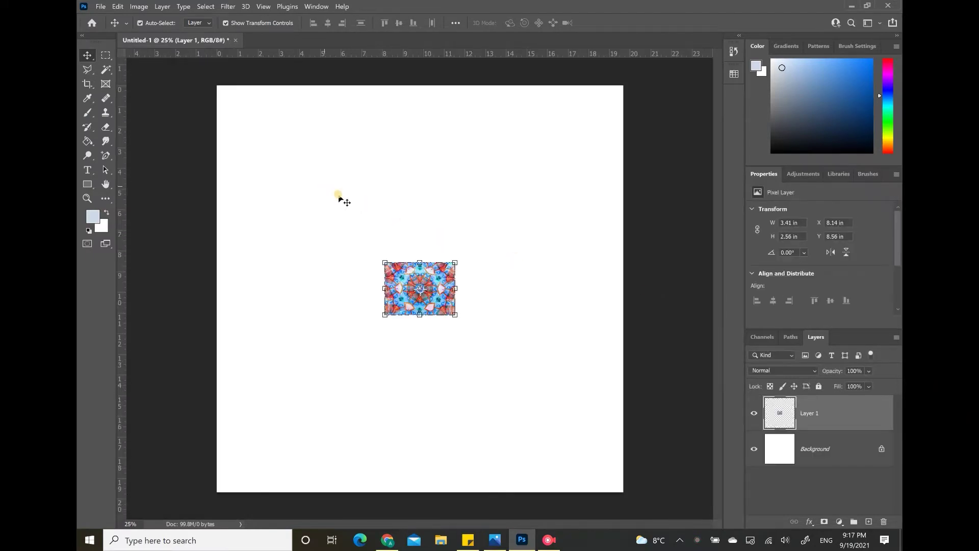
drag(331, 372, 224, 453)
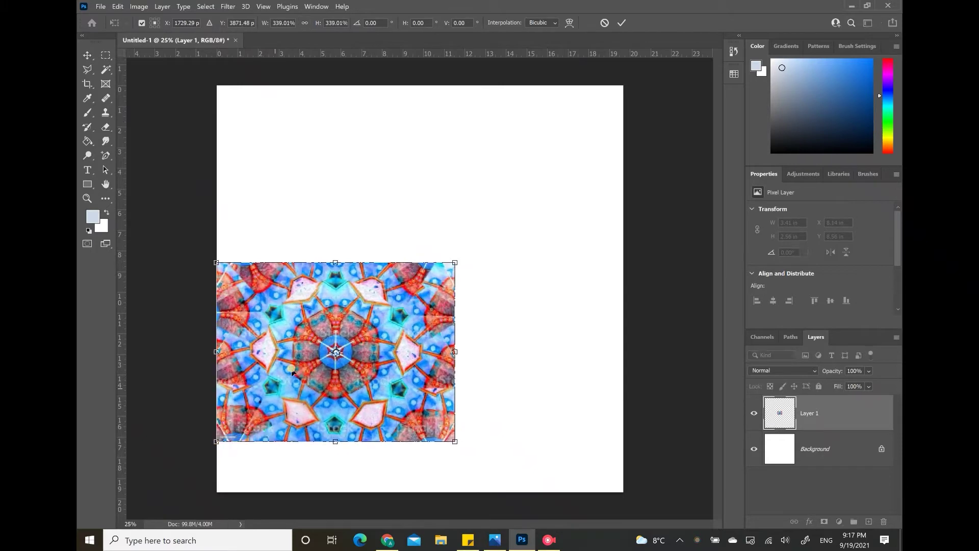
drag(455, 262, 615, 113)
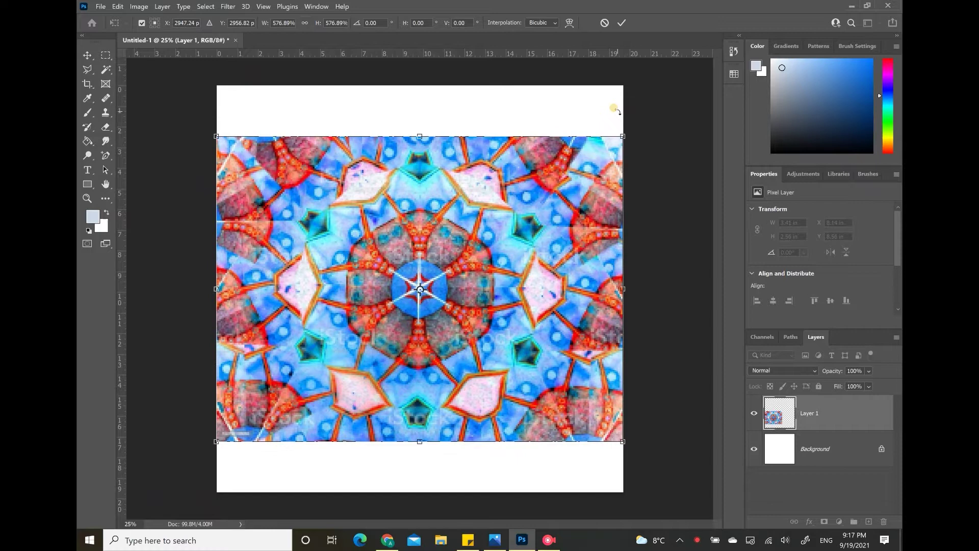
key(Return)
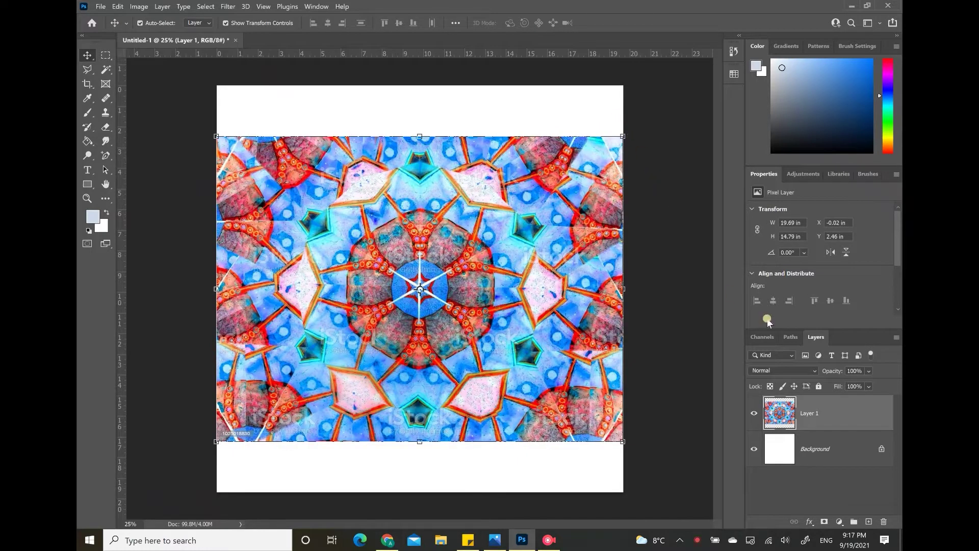
Step: Add a new layer and outline a triangular wedge from the kaleidoscope's centre to its outer shapes with the Polygonal Lasso
click(869, 521)
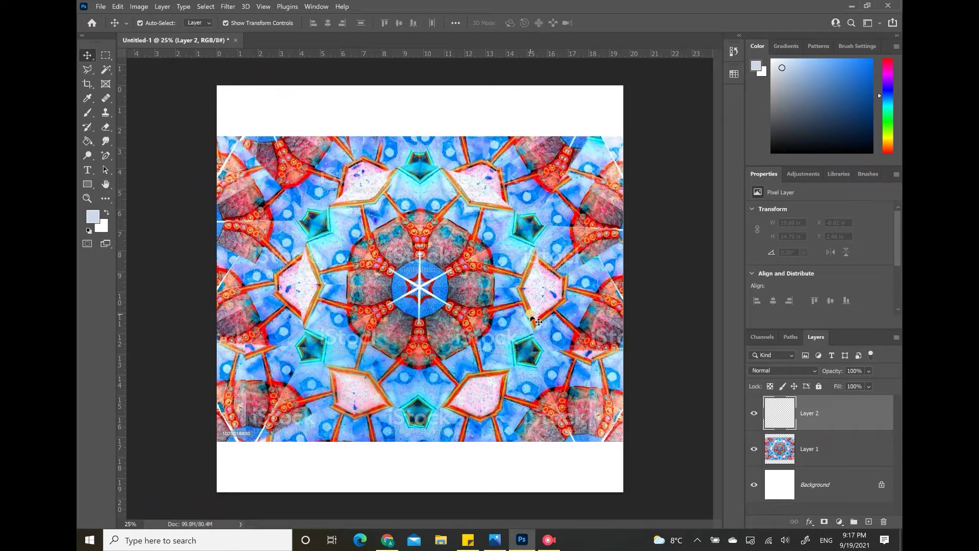
click(86, 73)
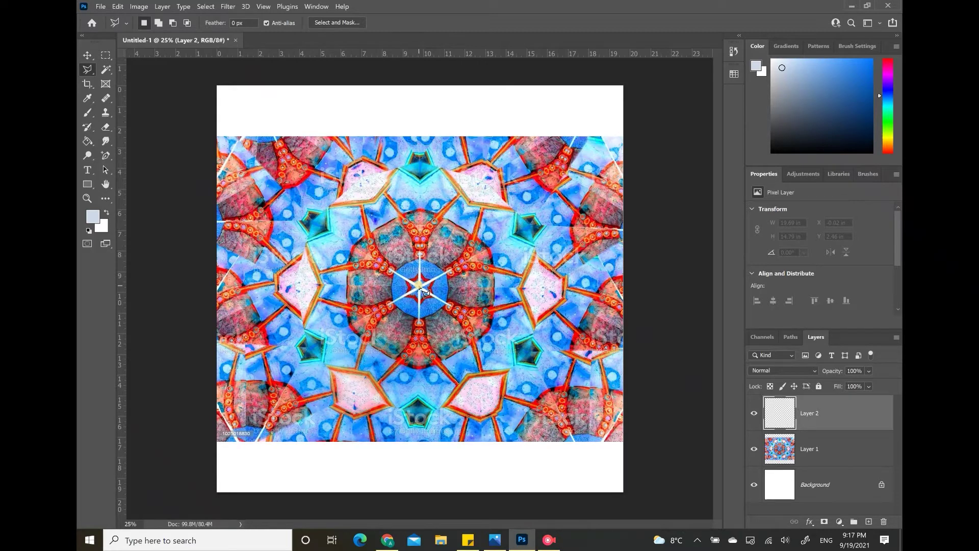
click(529, 223)
click(422, 292)
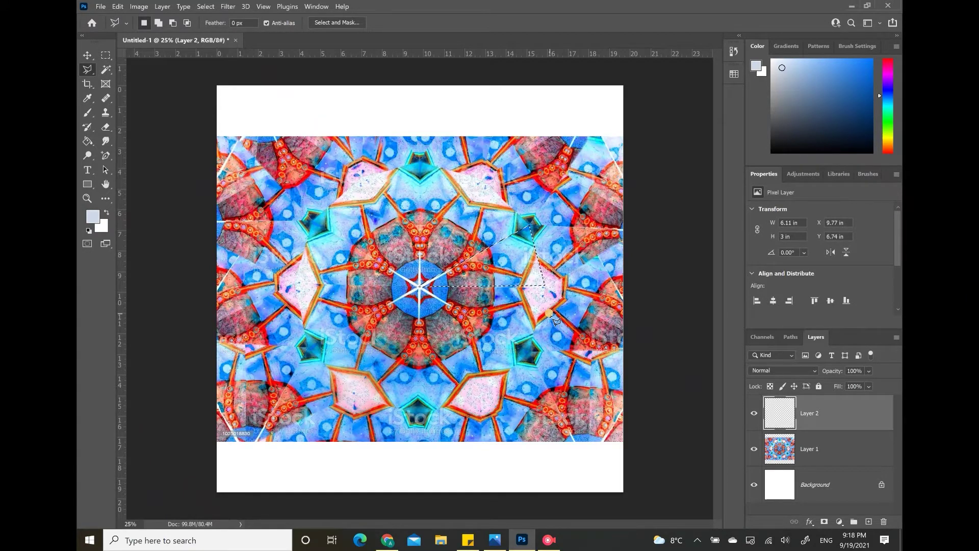
Step: Copy the selected wedge from the kaleidoscope image layer
key(ctrl+c)
click(534, 215)
click(829, 459)
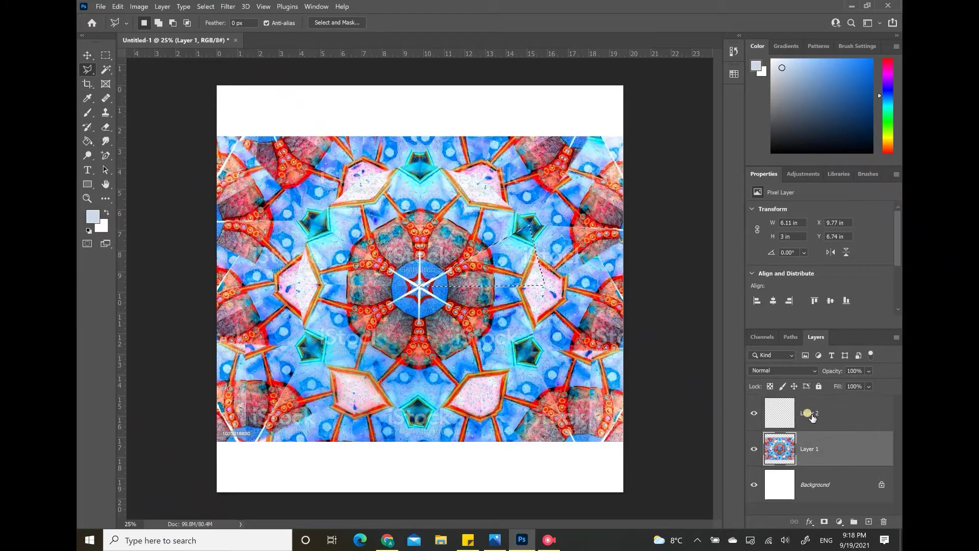
key(ctrl+c)
Step: Create a second document with the same canvas size and paste the wedge into it
click(101, 6)
click(109, 17)
click(293, 113)
click(650, 289)
key(ctrl+v)
Step: Scale the pasted wedge up proportionally to about 185%
click(87, 56)
drag(482, 258, 589, 205)
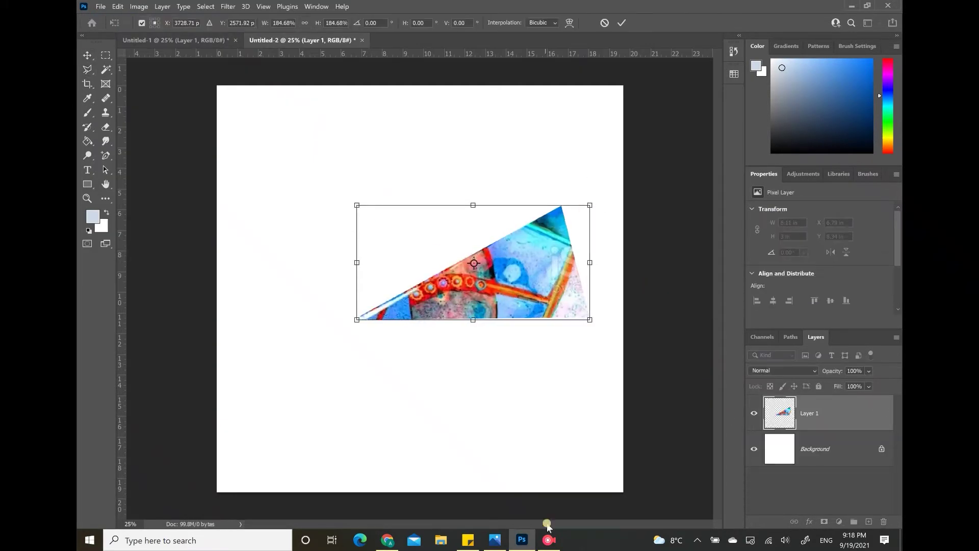
click(548, 539)
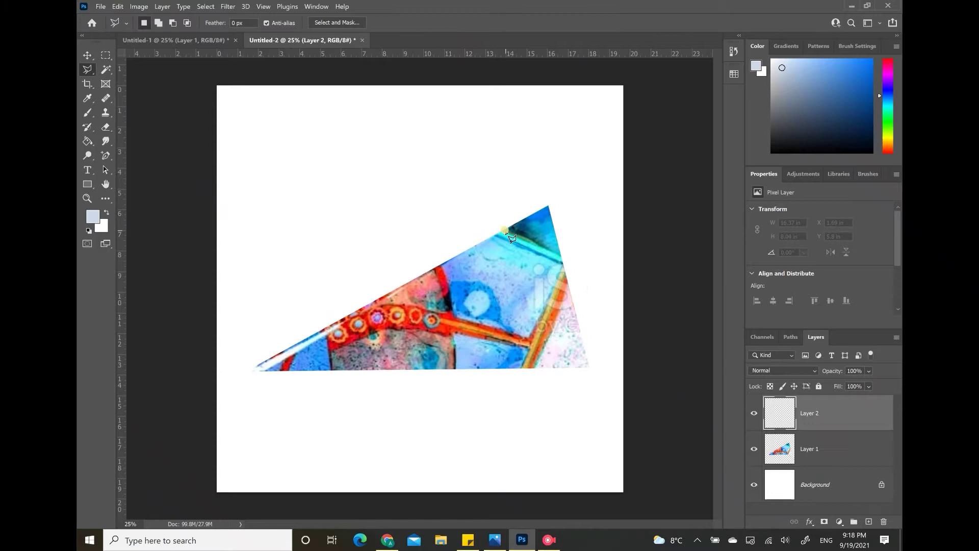
Step: Select the dark blue triangular tip at the wedge's upper corner and fill it with light purple on Layer 2
click(549, 207)
click(561, 253)
click(505, 230)
click(87, 140)
click(888, 78)
click(795, 67)
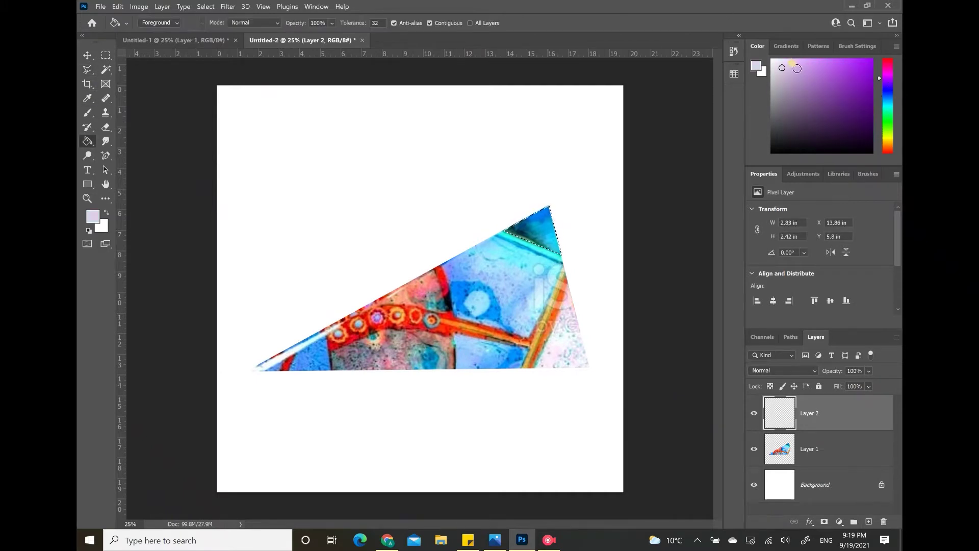
click(797, 69)
click(540, 232)
Step: Add a new layer, select the narrow turquoise strip below the light purple tip and fill it with a slightly darker purple
click(869, 521)
key(l)
click(504, 231)
click(493, 235)
click(562, 264)
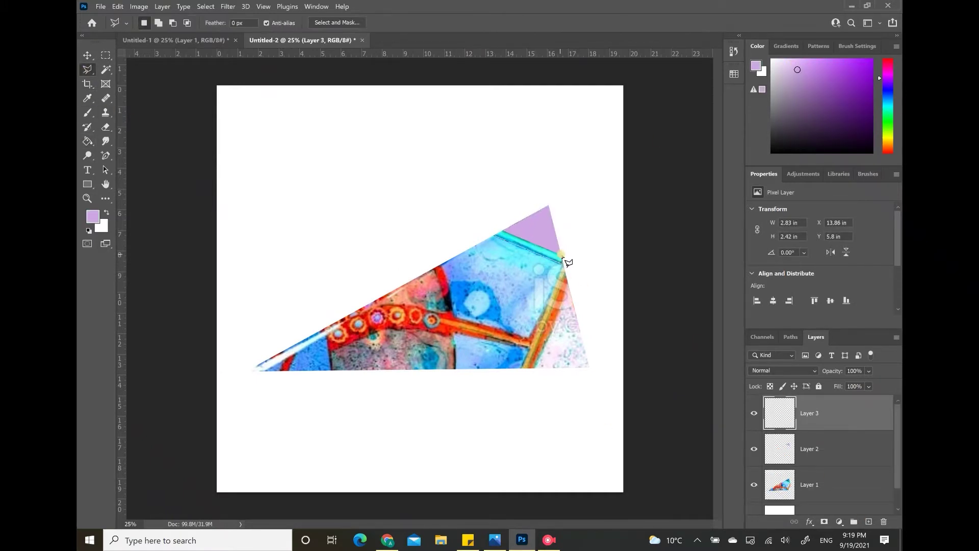
click(504, 231)
click(494, 235)
click(799, 82)
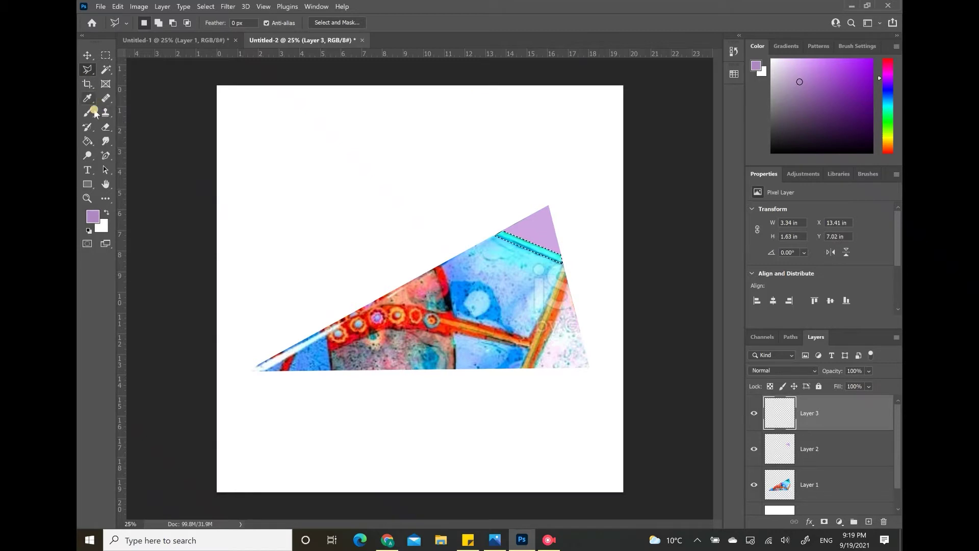
click(87, 141)
click(530, 249)
key(ctrl+d)
Step: Select the large light blue panel below the strip and fill it with a medium purple
key(l)
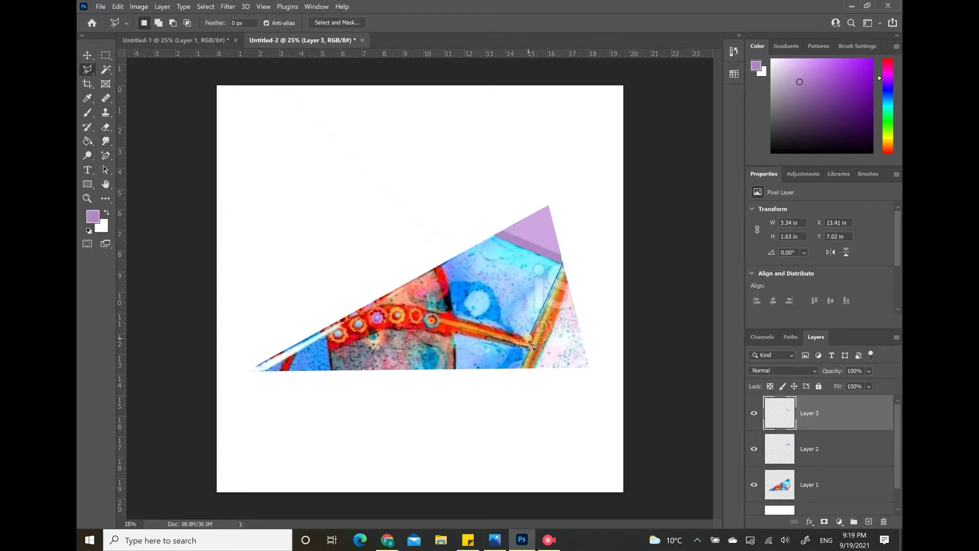
click(493, 235)
click(562, 263)
click(805, 93)
click(87, 142)
click(474, 280)
key(ctrl+d)
Step: Select the narrow yellow-green strip beside the purple panel's outer edge and fill it with dark purple
click(87, 69)
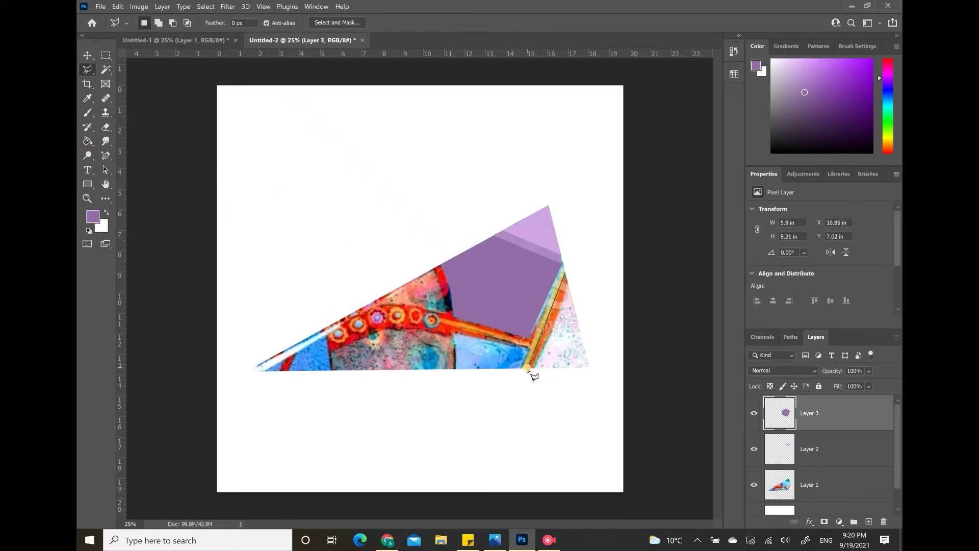
click(522, 368)
click(563, 267)
click(802, 110)
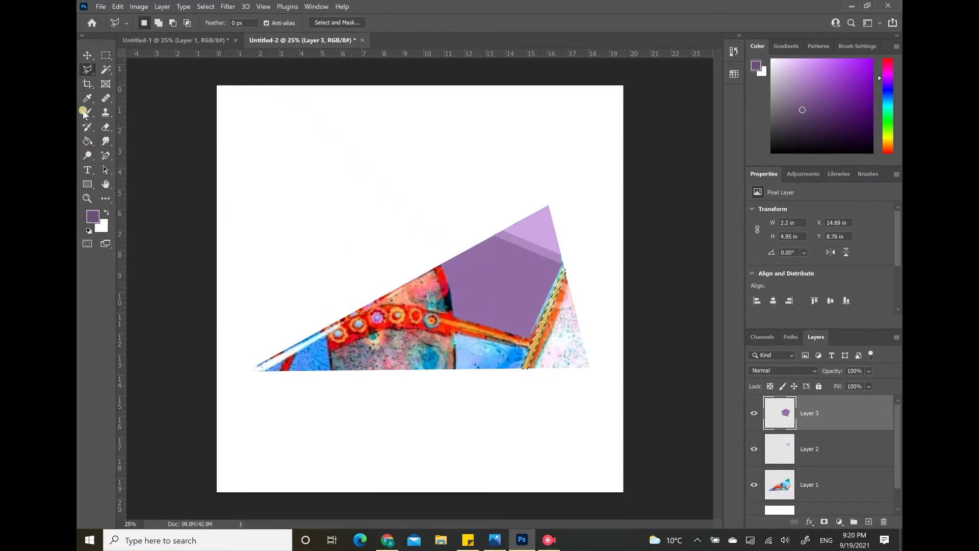
click(87, 141)
click(544, 317)
Step: Select the adjoining slanted orange strip and fill it with a slightly darker shade of purple
click(88, 69)
click(566, 274)
click(568, 281)
click(536, 368)
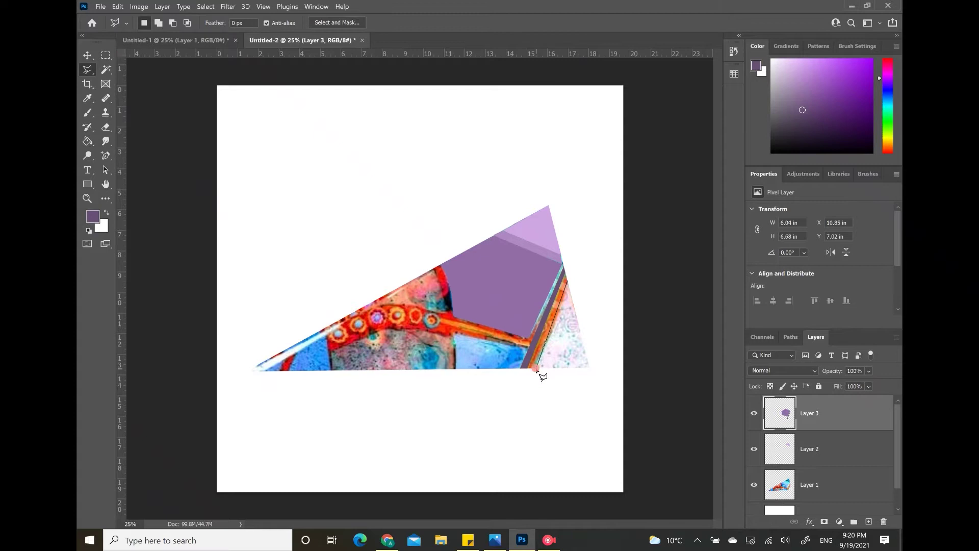
click(528, 369)
click(566, 275)
click(803, 114)
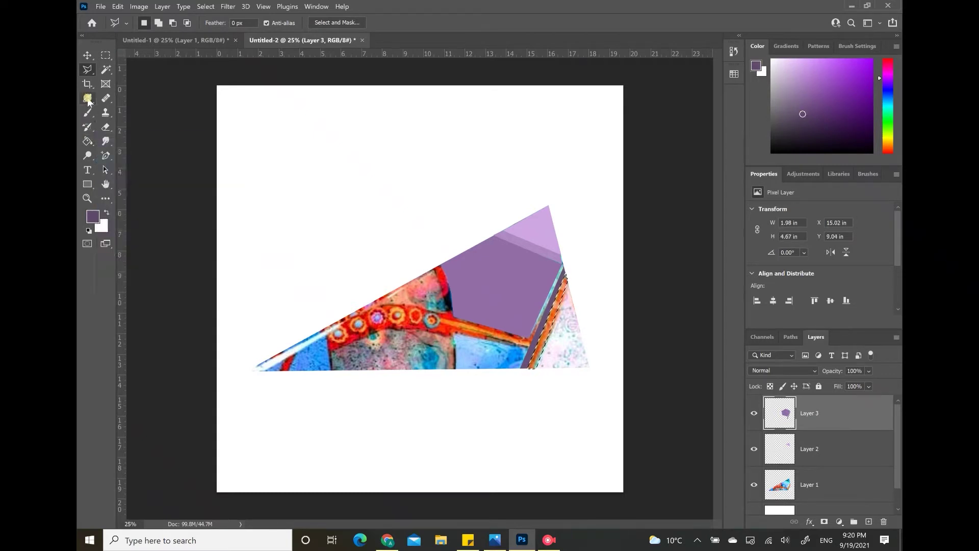
click(87, 141)
click(536, 320)
Step: Move the thin purple strip below the tip from Layer 3 onto a new layer, pasting it in place
click(106, 69)
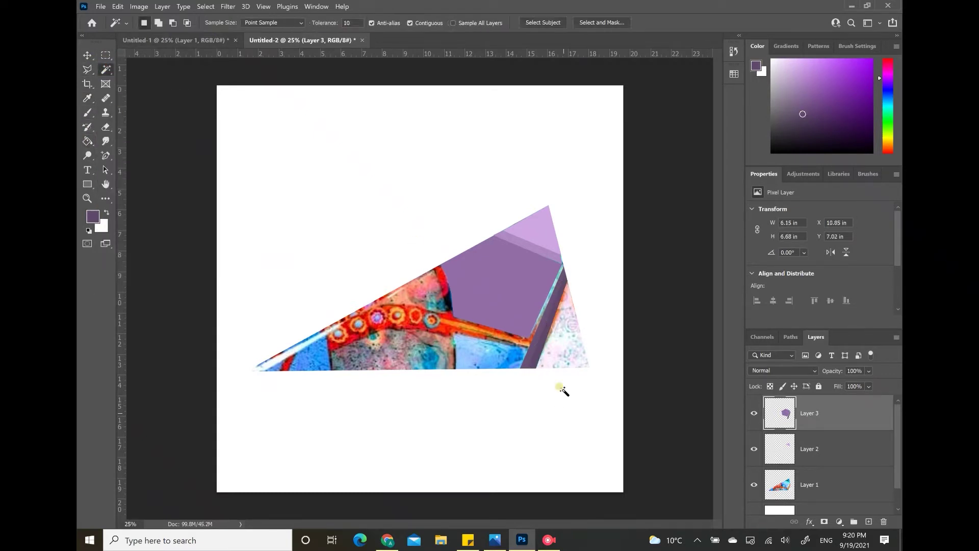
click(553, 254)
click(869, 521)
click(118, 6)
mouse_move(138, 107)
click(271, 116)
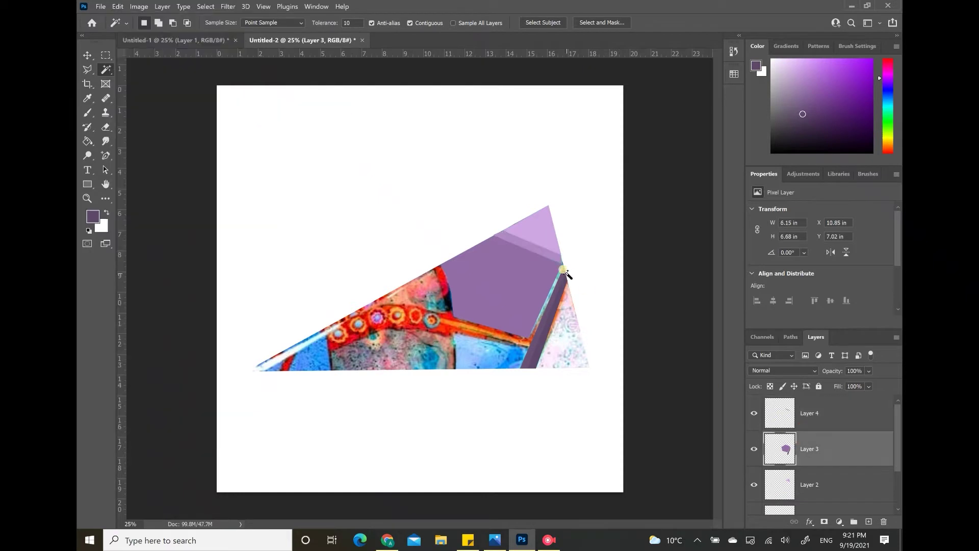
Step: Cut the large medium purple panel from Layer 3 and paste it in place on its own layer, Layer 5
click(541, 278)
click(844, 488)
click(514, 287)
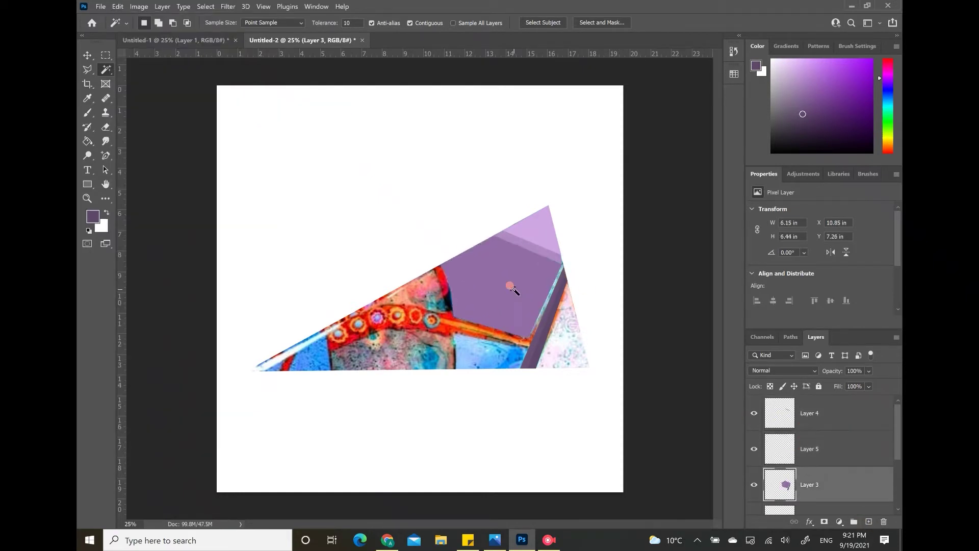
key(ctrl+x)
click(841, 450)
key(ctrl+shift+v)
Step: Cut the outer dark purple strip from Layer 3 and paste it in place on a new layer
click(815, 482)
click(545, 327)
key(ctrl+x)
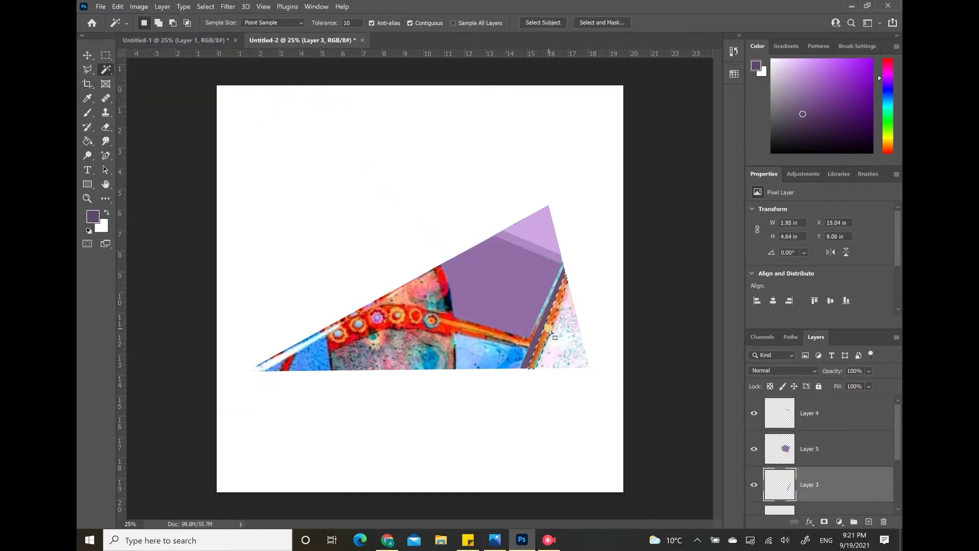
click(868, 520)
key(ctrl+shift+v)
Step: Add a top layer, outline the thin border along the large panel's lower and outer edges and fill it with dark purple
click(885, 423)
click(869, 521)
click(88, 70)
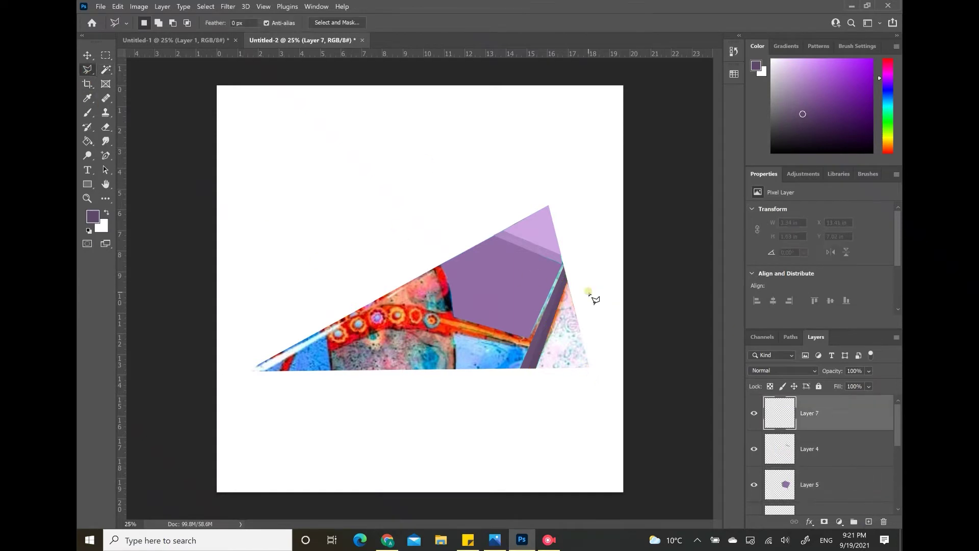
click(533, 338)
click(533, 345)
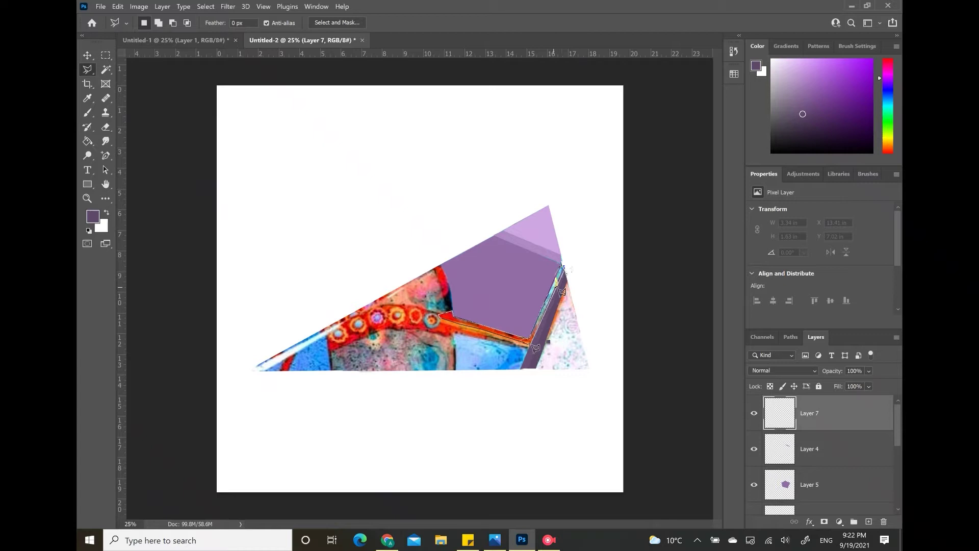
click(566, 276)
click(563, 264)
click(817, 116)
click(88, 141)
click(555, 290)
key(ctrl+d)
Step: Add a new layer, select the pale speckled triangle at the wedge's lower outer corner and fill it with deep purple
key(ctrl+shift+alt+n)
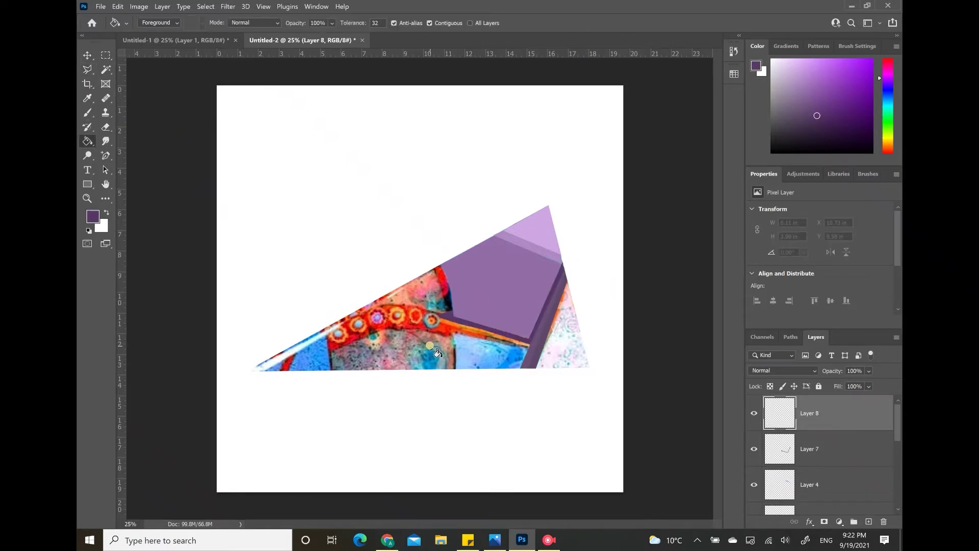
key(l)
click(568, 282)
click(539, 371)
click(589, 366)
click(570, 284)
key(g)
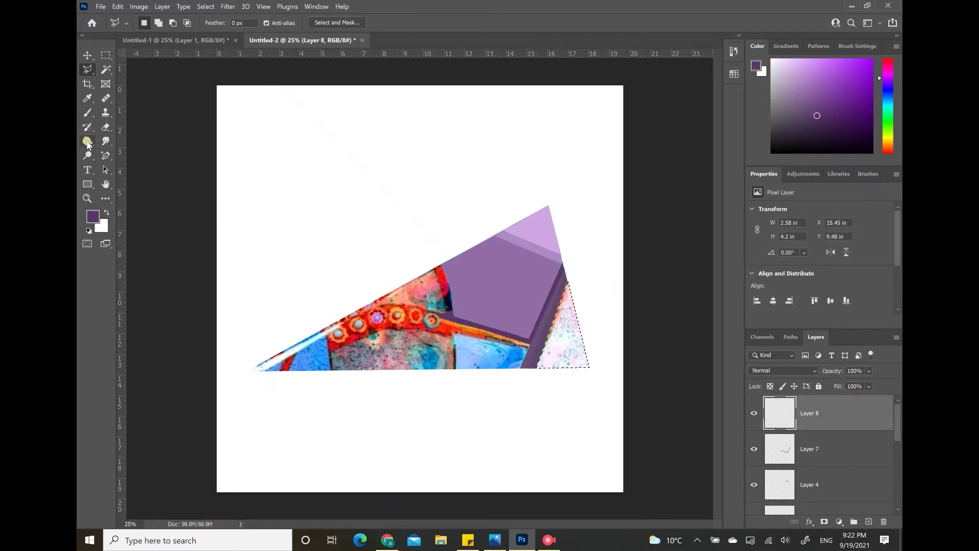
click(569, 322)
Step: Add a new layer, select the blue panel on the wedge's bottom edge and fill it with the tip's sampled light purple
key(l)
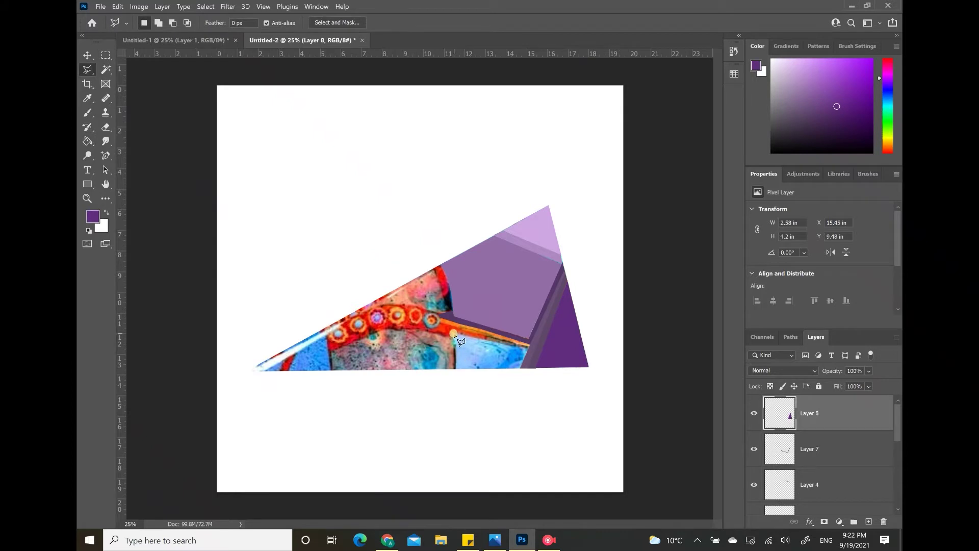
key(ctrl+shift+alt+n)
click(520, 369)
click(455, 369)
click(87, 98)
click(538, 235)
click(87, 141)
click(478, 352)
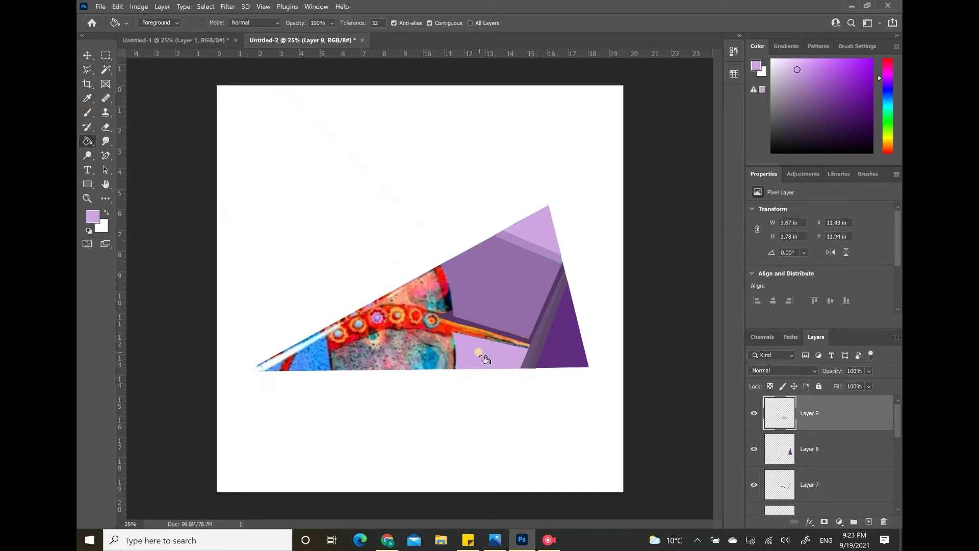
Step: Add a new layer, outline the narrow red strip along the large panel's inner edge and fill it with the current light purple
key(ctrl+shift+alt+n)
key(l)
click(438, 268)
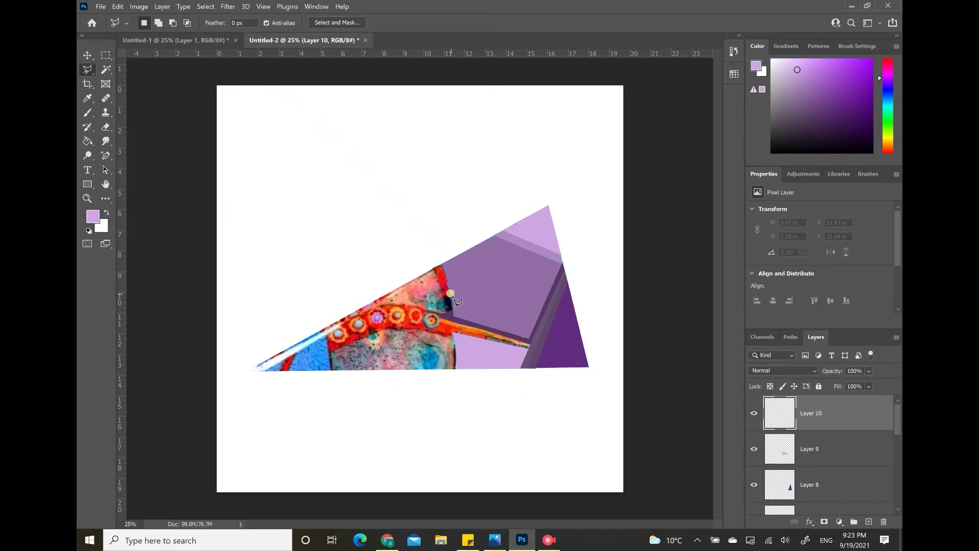
click(444, 296)
click(434, 269)
click(88, 141)
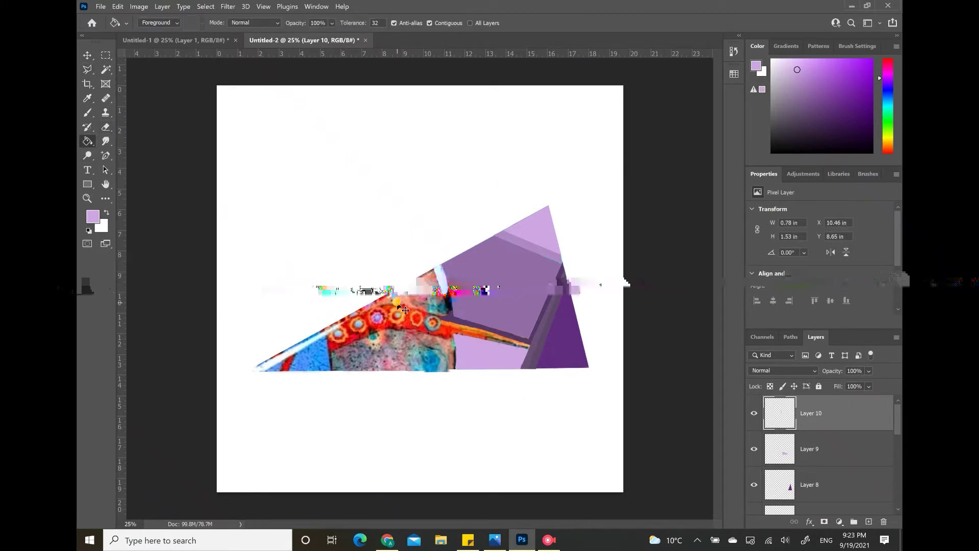
click(91, 70)
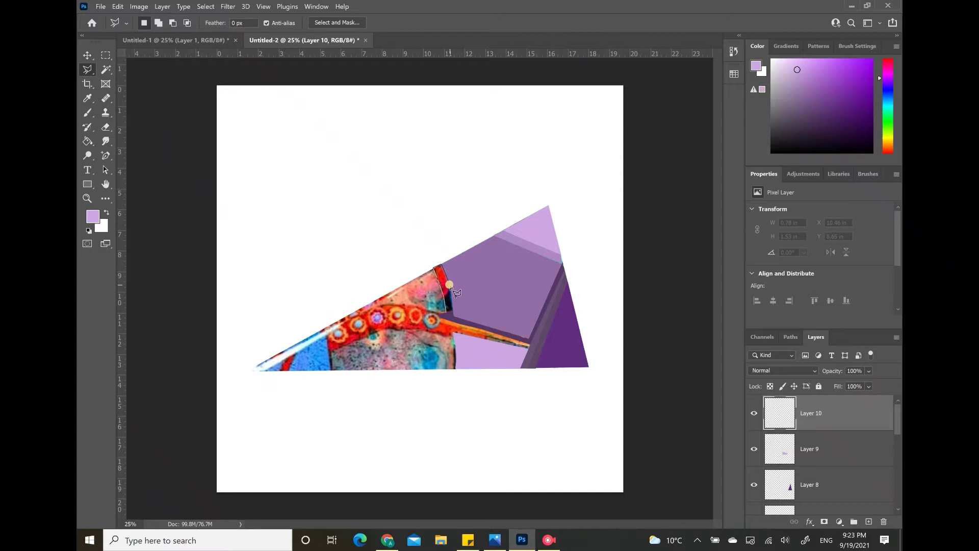
click(453, 310)
click(446, 312)
click(87, 141)
click(444, 280)
Step: Outline the speckled triangle and its thin tail along the wedge's upper edge and fill it with the outer corner triangle's deep purple
click(87, 70)
click(434, 268)
click(321, 331)
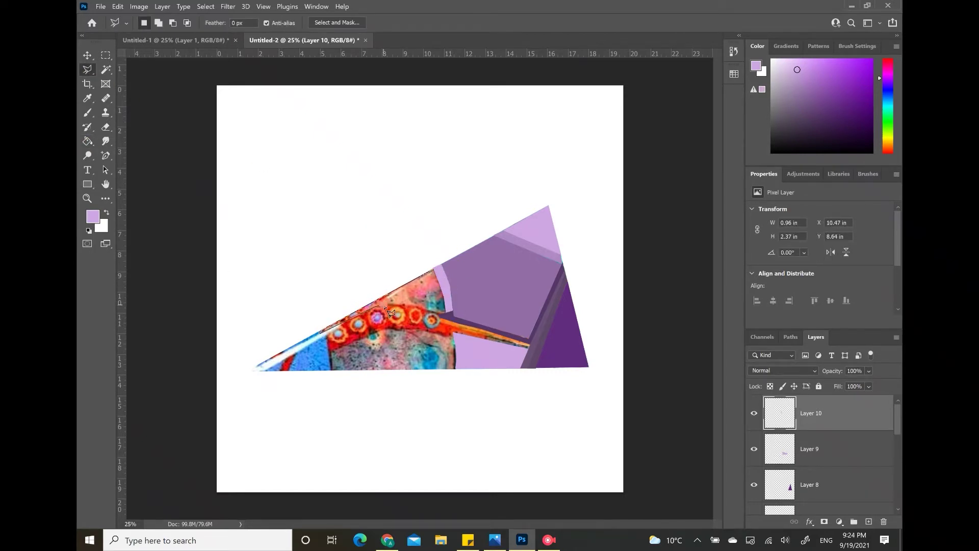
click(443, 295)
click(434, 270)
click(87, 98)
click(563, 334)
click(87, 141)
click(429, 287)
key(ctrl+d)
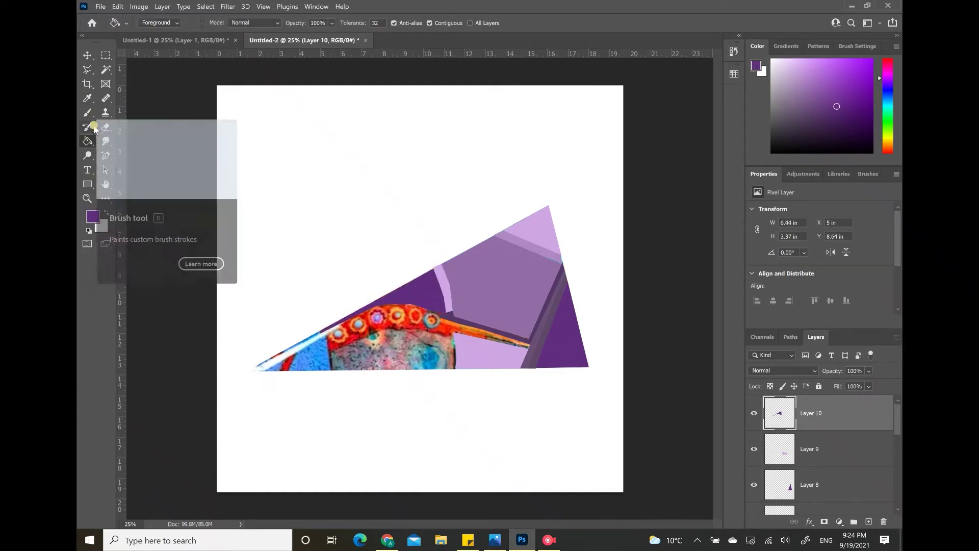
Step: Add a new layer, outline the curved red beaded band and fill it with the medium purple sampled from the strip beneath the wedge's tip
key(l)
key(ctrl+shift+alt+n)
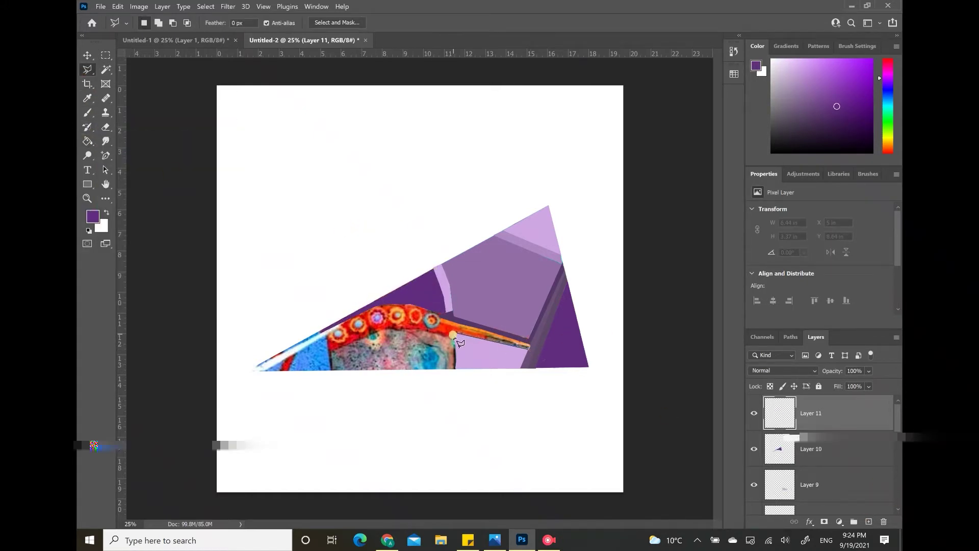
click(453, 335)
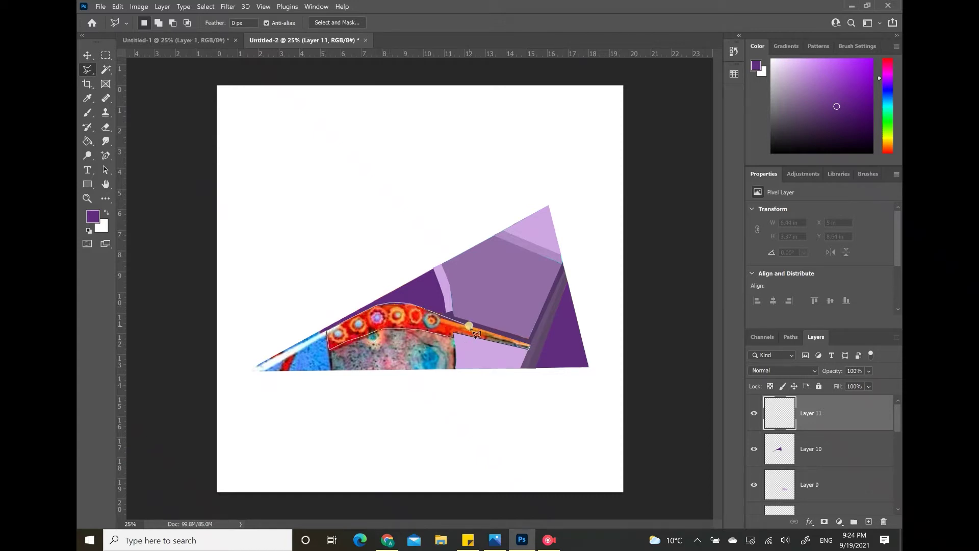
click(530, 344)
click(87, 98)
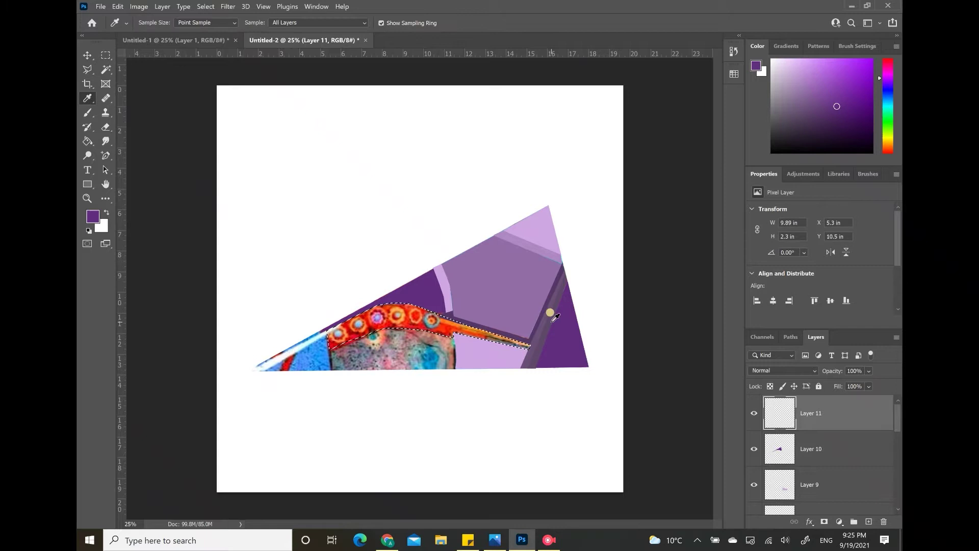
click(532, 245)
click(87, 141)
click(394, 311)
key(ctrl+d)
Step: Add a new layer, outline the speckled panel under the curved band and fill it with the outer strip's sampled dark muted purple
click(869, 521)
click(87, 69)
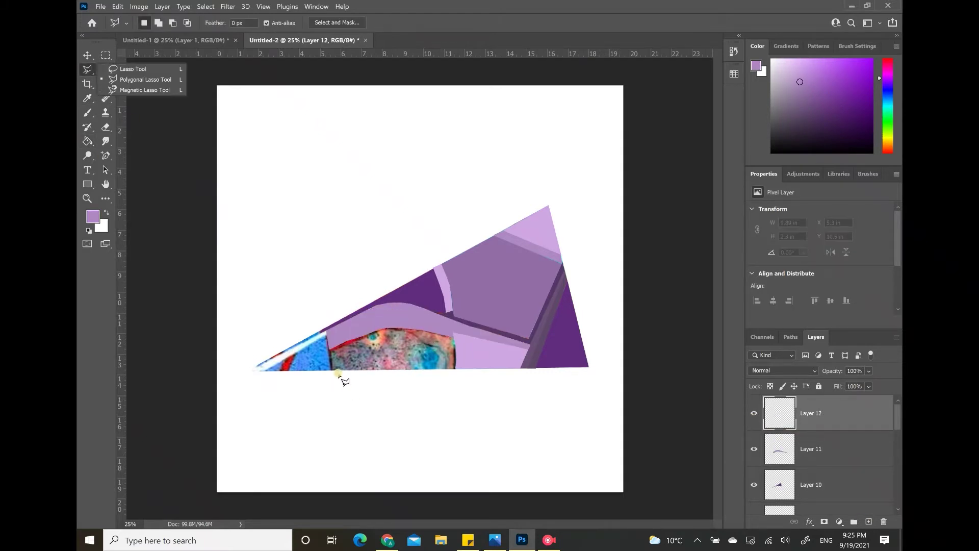
click(340, 344)
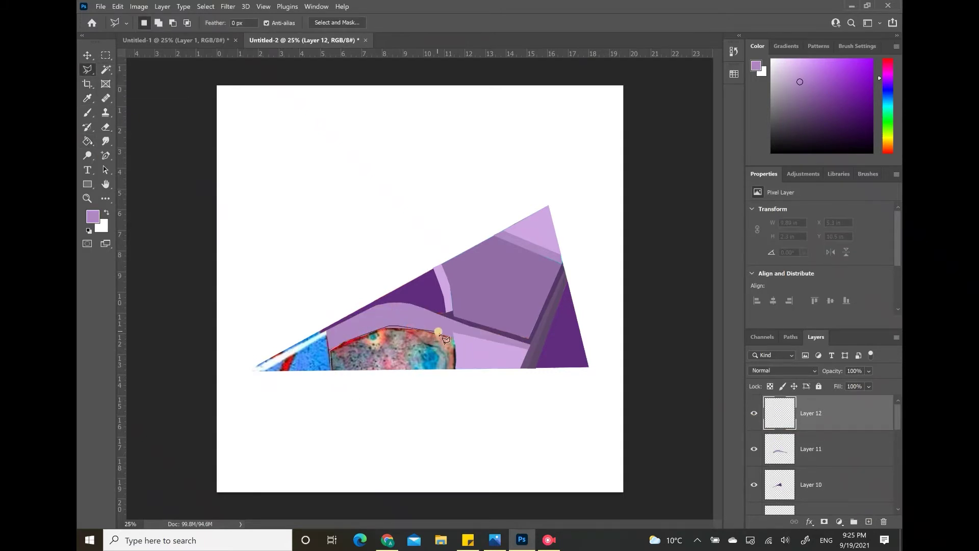
click(456, 368)
click(331, 370)
click(88, 98)
click(540, 341)
click(87, 141)
click(370, 345)
key(ctrl+d)
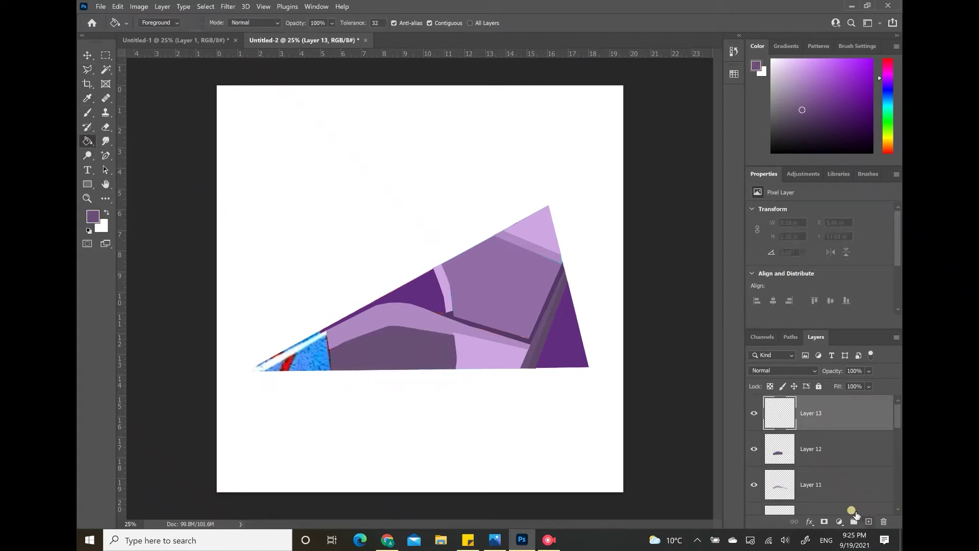
Step: Add a new layer, outline the blue triangle at the wedge's narrow end and fill it with the large panel's sampled purple
click(869, 522)
key(l)
click(332, 370)
click(262, 371)
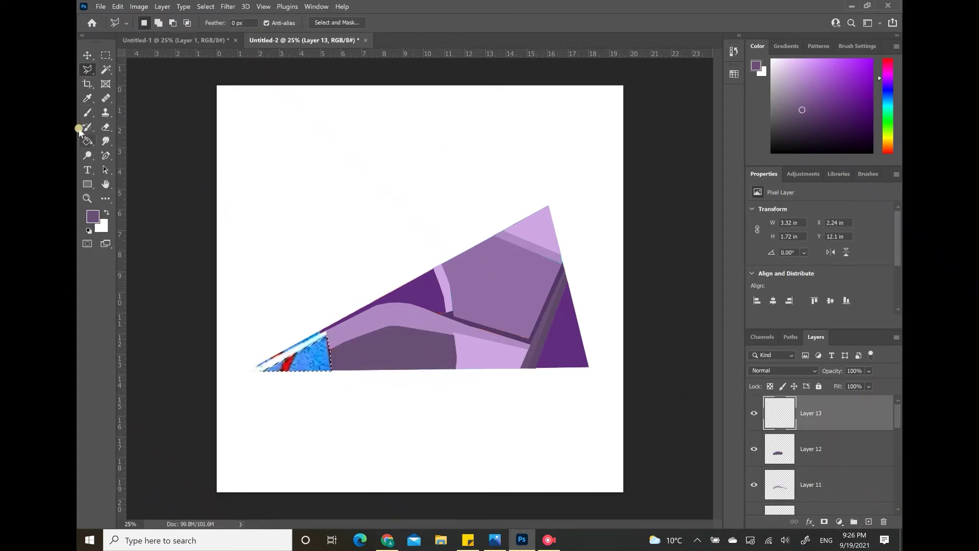
click(87, 98)
click(474, 296)
click(88, 140)
click(309, 359)
key(ctrl+d)
Step: Add a new layer, outline the remaining white strip at the wedge's narrow end and fill it with the tip's sampled light purple
key(ctrl+shift+alt+n)
key(l)
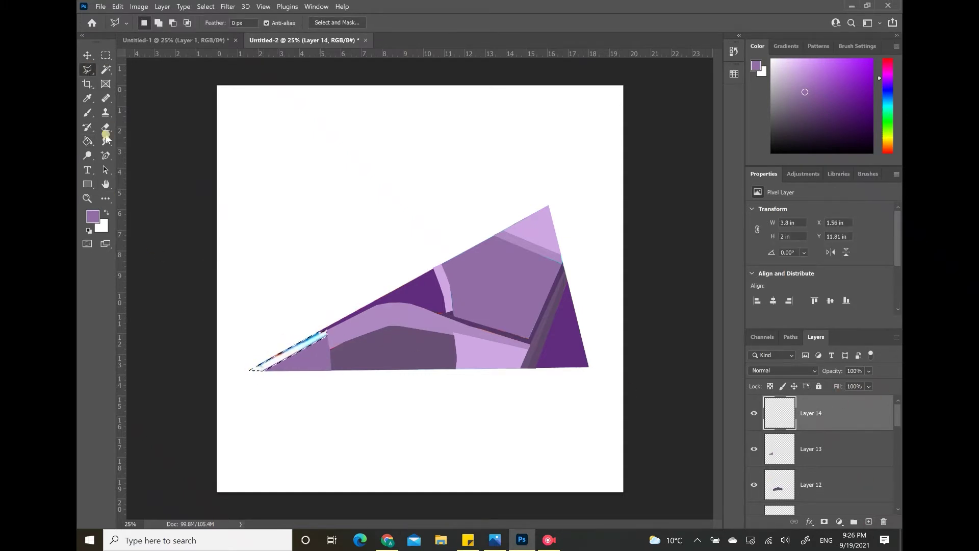
key(i)
click(550, 228)
key(g)
click(294, 351)
key(ctrl+d)
Step: Place the IMG_0008 photo from the photo folder on the canvas and enlarge it to about 6.3 by 6.4 in
click(87, 55)
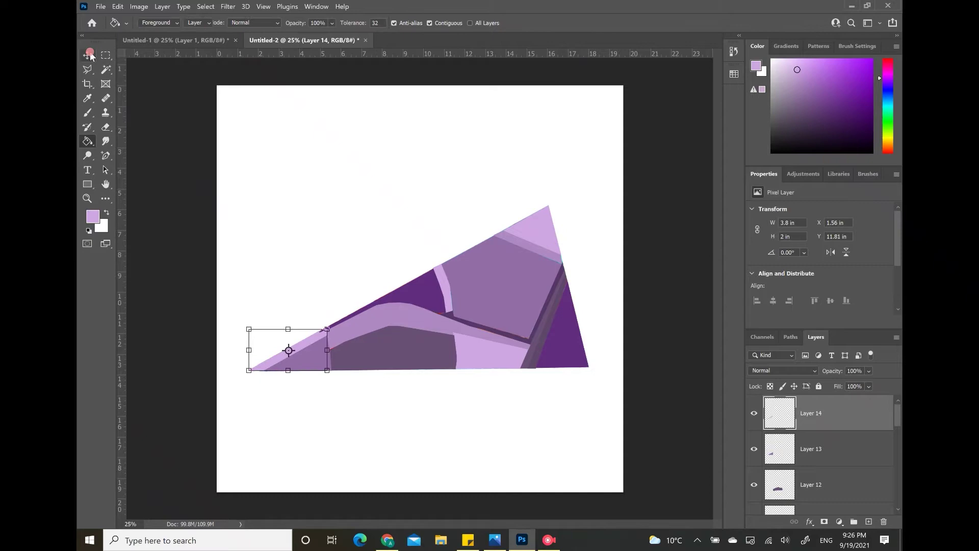
click(551, 129)
key(super+e)
click(359, 263)
double_click(443, 289)
drag(612, 139, 125, 120)
drag(223, 248, 403, 231)
drag(398, 266, 317, 175)
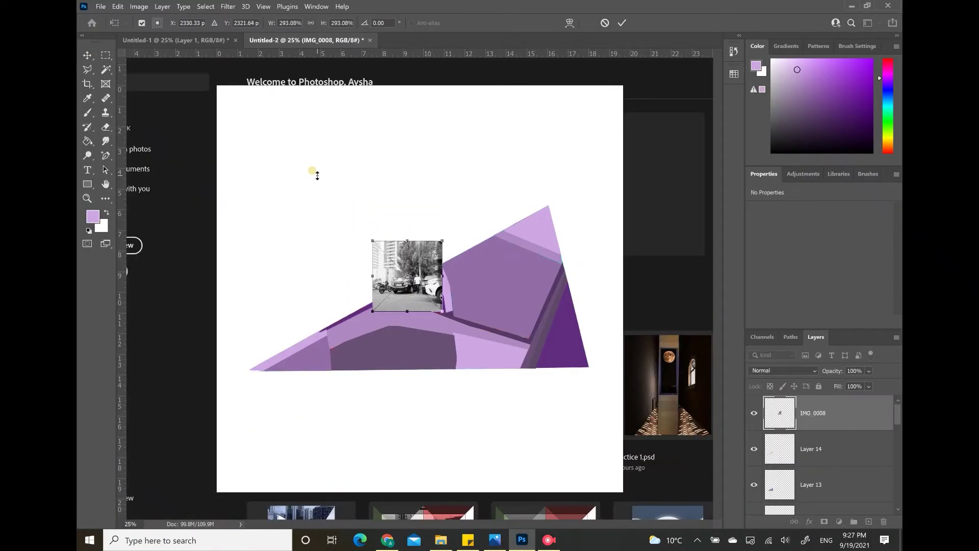
key(Return)
Step: Save the document as kaledoscopes in PSD format with Maximize Compatibility on
key(ctrl+s)
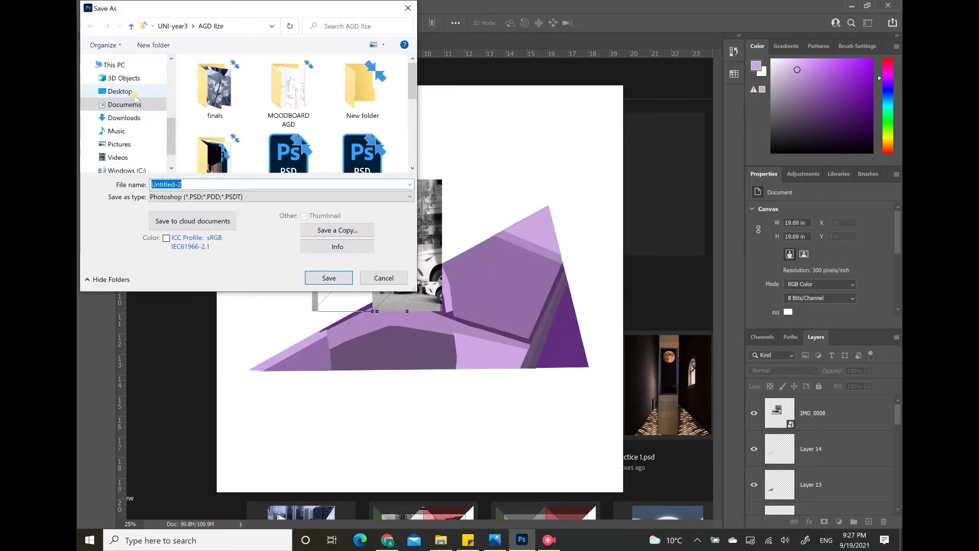
drag(412, 111, 412, 144)
double_click(288, 91)
click(267, 184)
text(kaledoscopes)
key(Return)
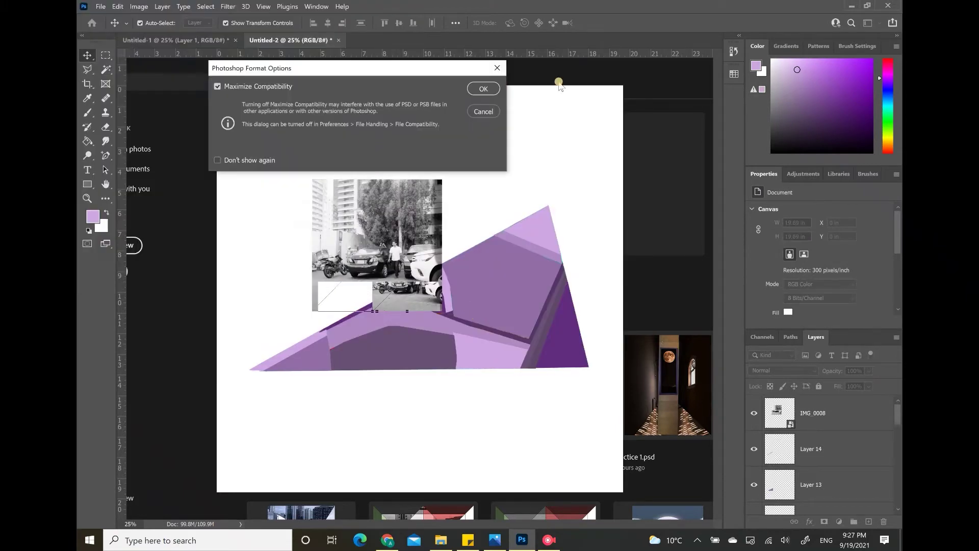
click(483, 88)
Step: Go to the home screen and return to kaledoscopes.psd from the recent files
click(214, 41)
click(91, 24)
click(90, 25)
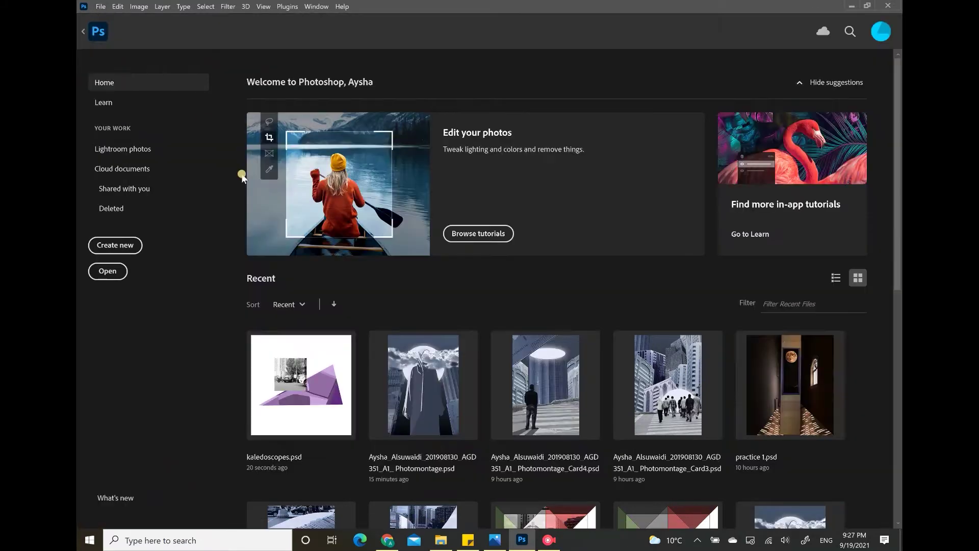
click(307, 374)
Step: Move IMG_0008 over the large panel, clip it to Layer 5 and enlarge it to about 9.6 by 10.6 in
drag(389, 242, 513, 284)
mouse_move(823, 428)
mouse_down()
mouse_move(802, 495)
mouse_move(815, 422)
mouse_up()
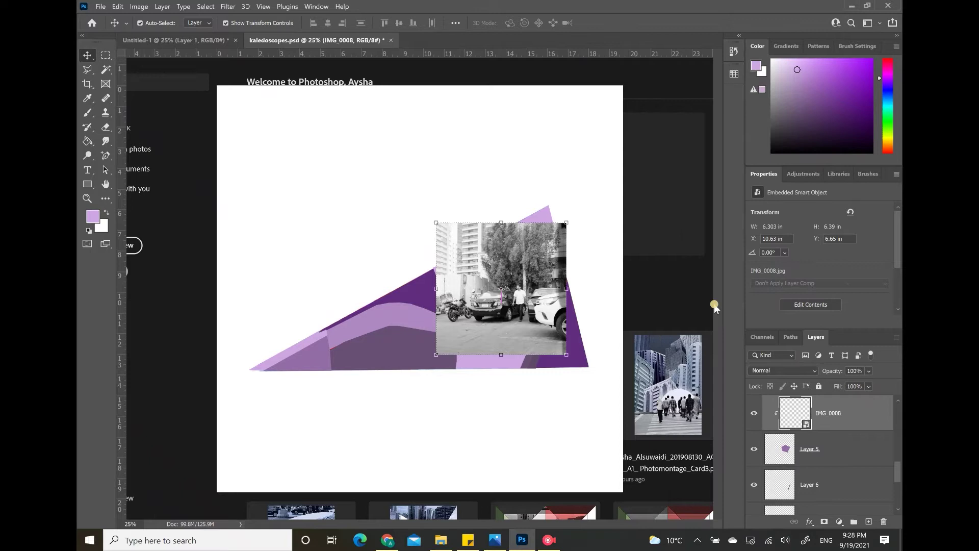
key(ctrl+t)
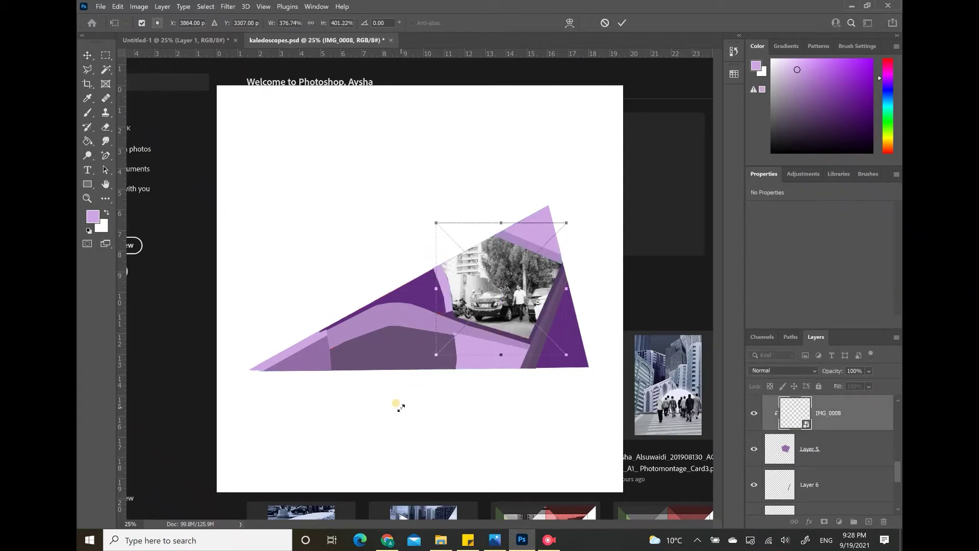
drag(401, 407, 399, 403)
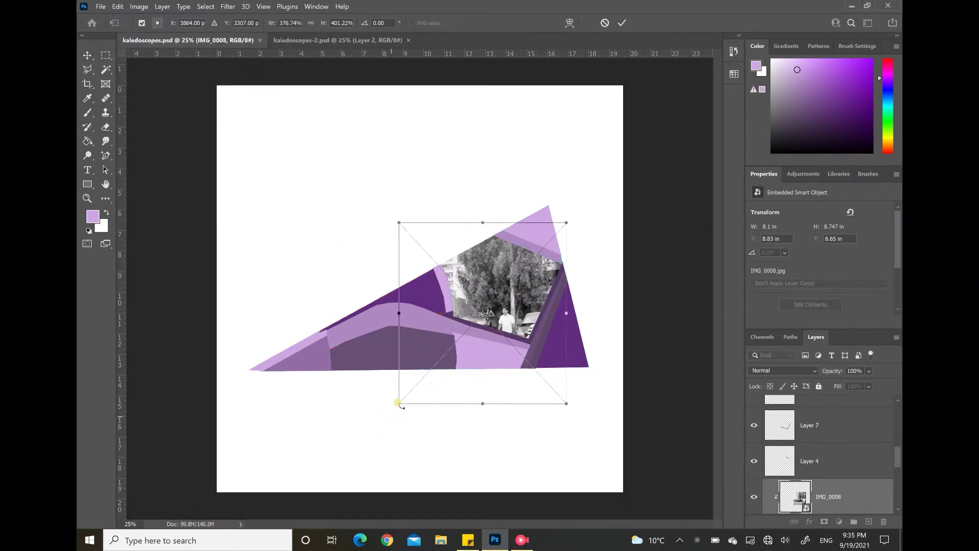
drag(398, 404, 366, 441)
click(606, 351)
Step: Move IMG_0008 directly above Layer 8, clip it to the outer corner triangle and shift it so the cars fill the shape
click(440, 537)
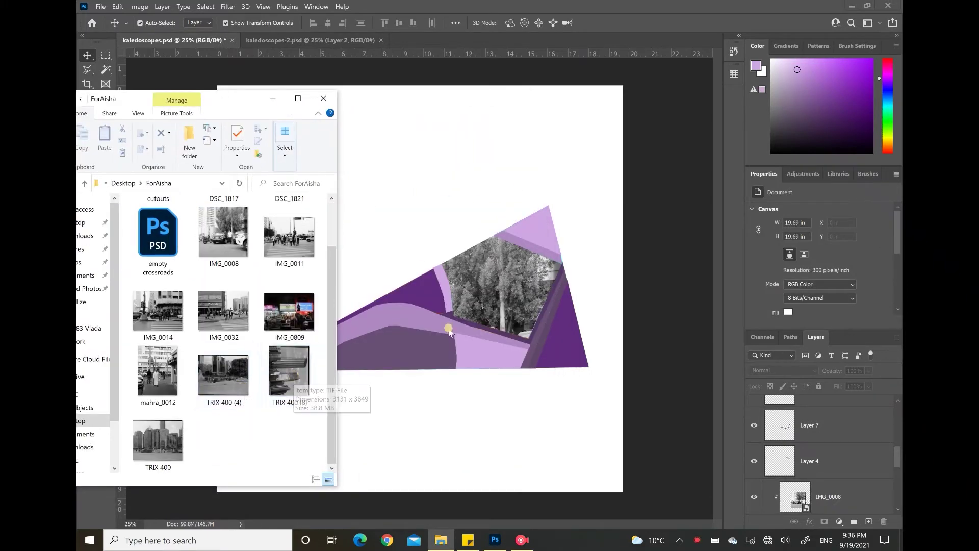
drag(816, 496, 820, 442)
right_click(817, 451)
click(714, 312)
drag(558, 356, 595, 378)
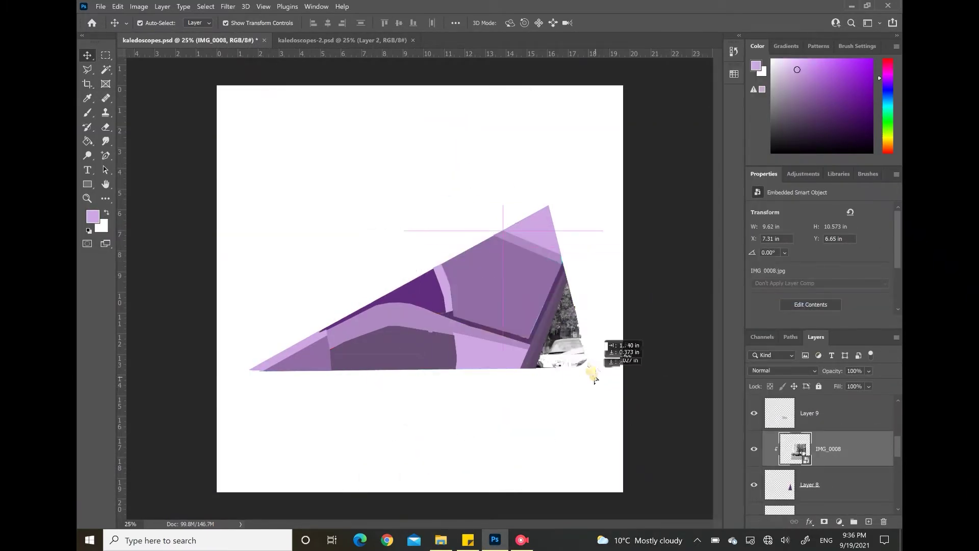
click(594, 400)
Step: Place the TRIX 400 (8) photo, rotate it about -89° so the towers stand upright, and scale it to about 327% over the large panel
click(441, 539)
drag(289, 374, 463, 298)
drag(442, 245, 376, 249)
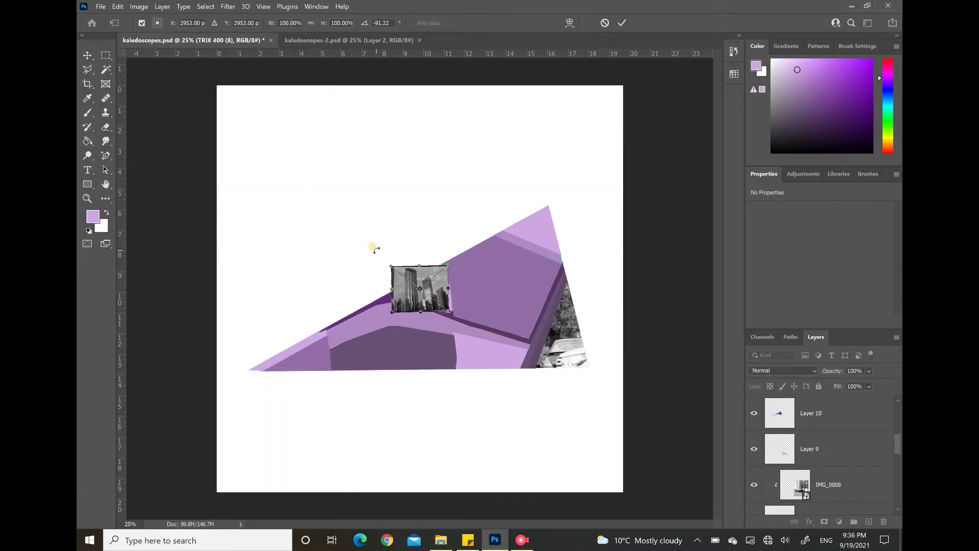
drag(457, 315, 454, 317)
drag(448, 312, 512, 366)
drag(468, 326, 519, 305)
drag(441, 246, 379, 189)
drag(496, 283, 530, 300)
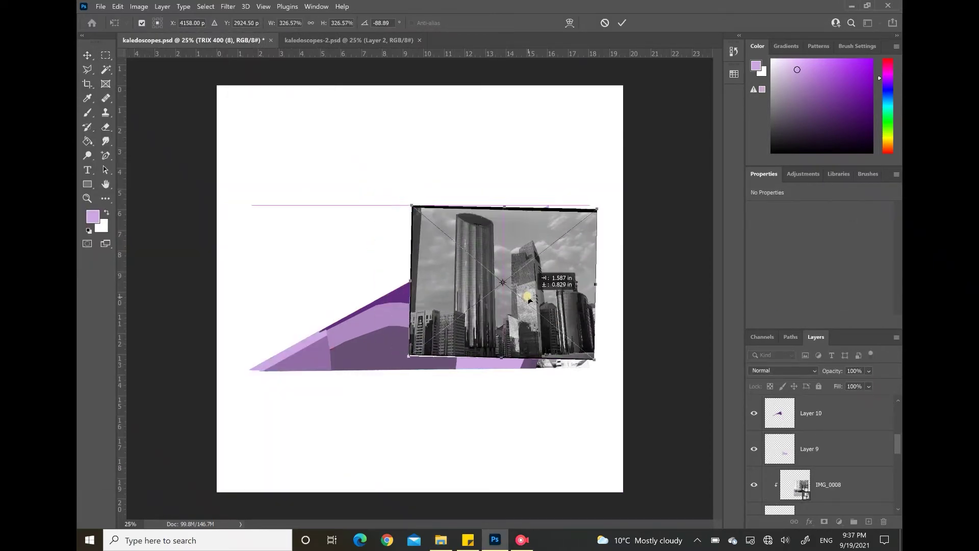
key(Return)
Step: Move TRIX 400 (8) directly above Layer 5 and clip it to the large panel
drag(827, 416, 818, 444)
right_click(819, 461)
click(714, 299)
click(494, 154)
Step: Place the IMG_0014 photo about 7.9 by 6.3 in over the dark lower panel and clip it to Layer 12
click(441, 539)
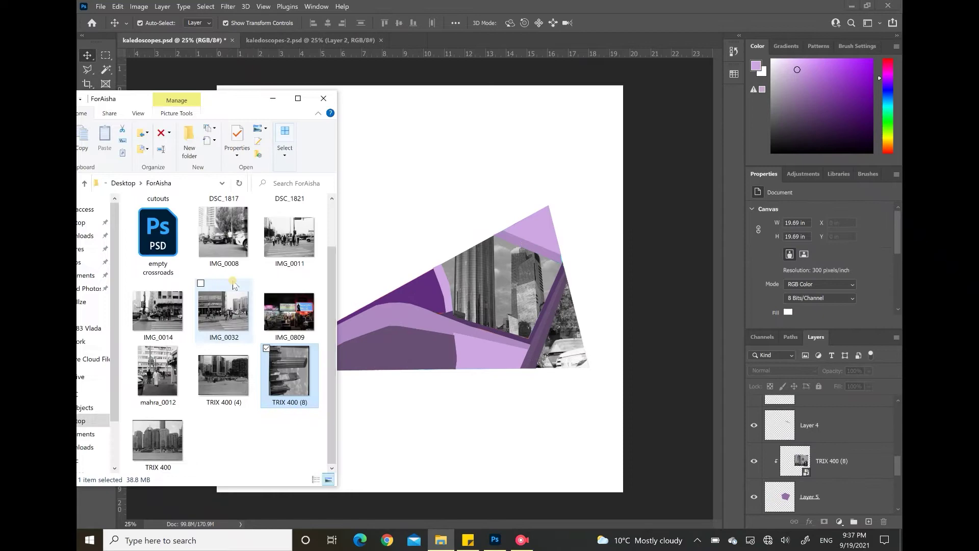
drag(158, 311, 372, 329)
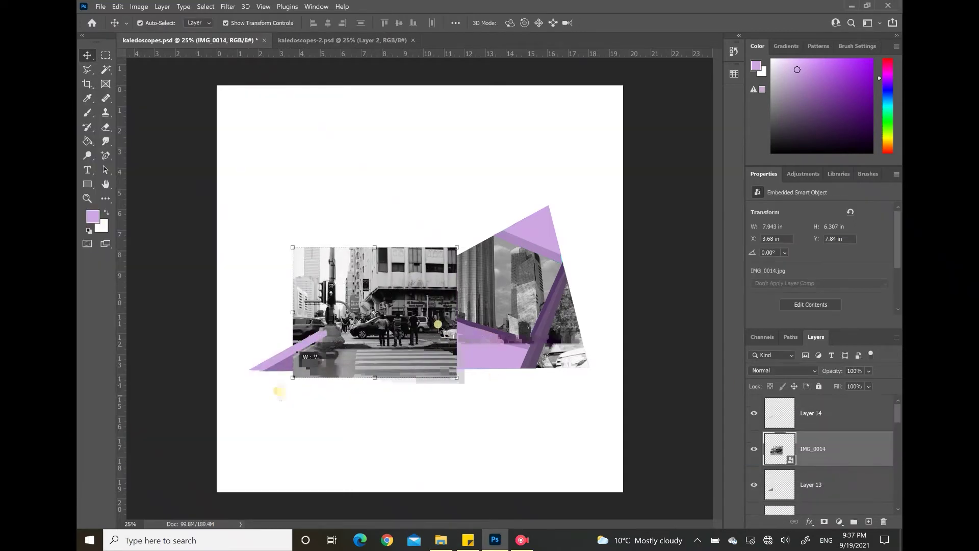
mouse_move(819, 450)
mouse_down()
mouse_move(840, 527)
mouse_move(825, 432)
mouse_up()
right_click(828, 416)
click(694, 304)
click(510, 173)
Step: Place the IMG_0809 photo above Layer 11, size it to about 9.8 in wide over the curved band and clip it to that layer
click(420, 318)
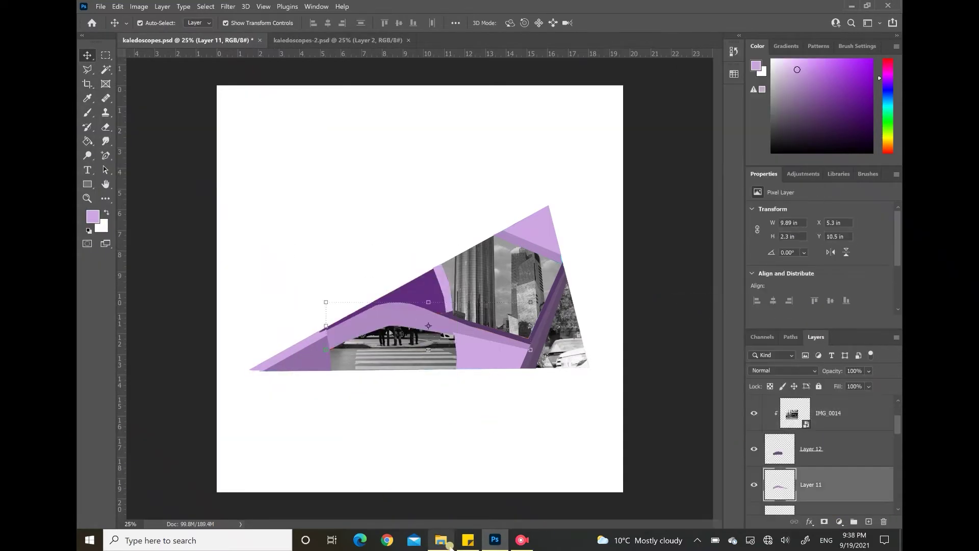
click(448, 544)
drag(287, 310, 398, 320)
drag(216, 136, 467, 324)
drag(609, 385, 529, 351)
drag(354, 350, 326, 350)
key(Return)
scroll(832, 477, down, 2)
right_click(825, 416)
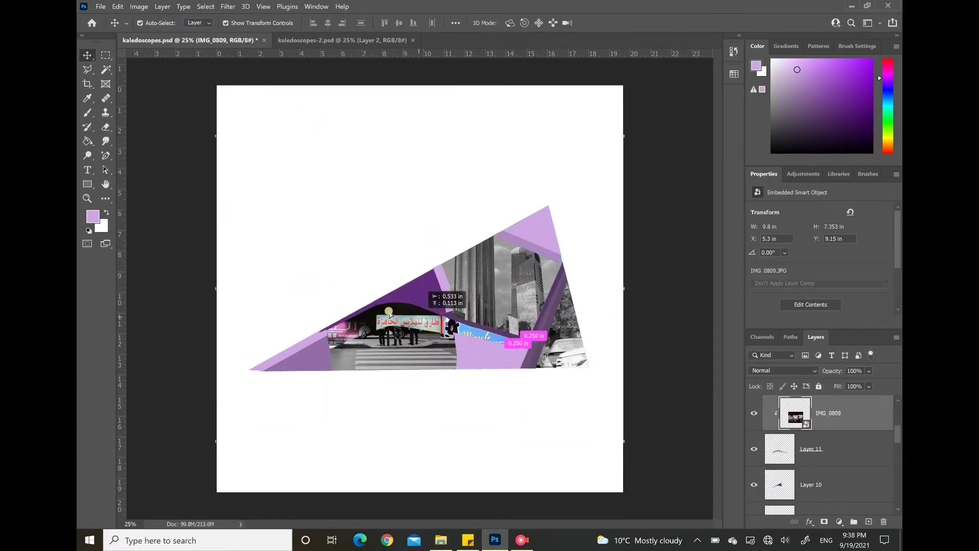
Step: Enlarge the clipped IMG_0809 photo and shift it so its shop signs fill the curved band
key(ctrl+t)
drag(482, 353, 528, 362)
drag(401, 257, 402, 205)
drag(420, 317, 395, 311)
key(Return)
click(418, 467)
click(447, 541)
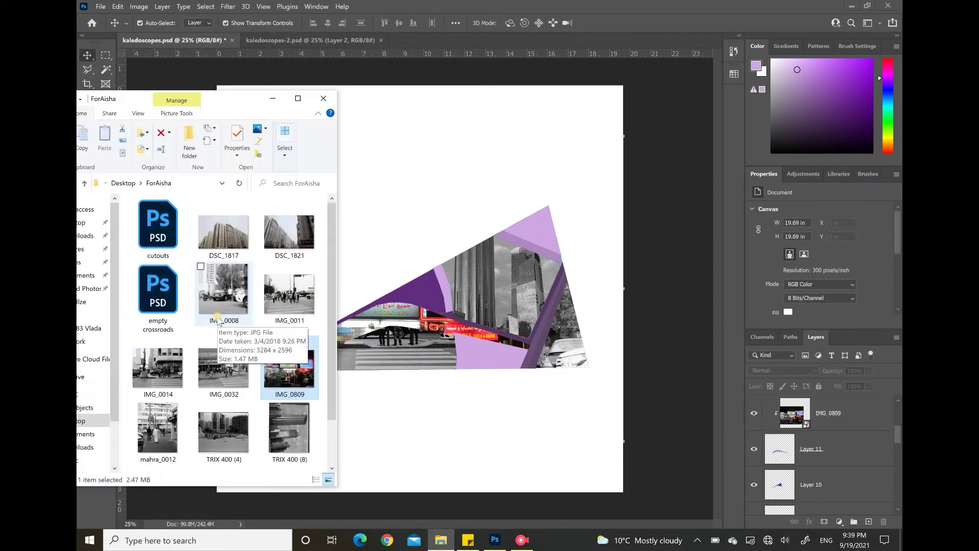
drag(287, 425, 485, 376)
drag(425, 292, 476, 363)
drag(501, 361, 532, 371)
key(Return)
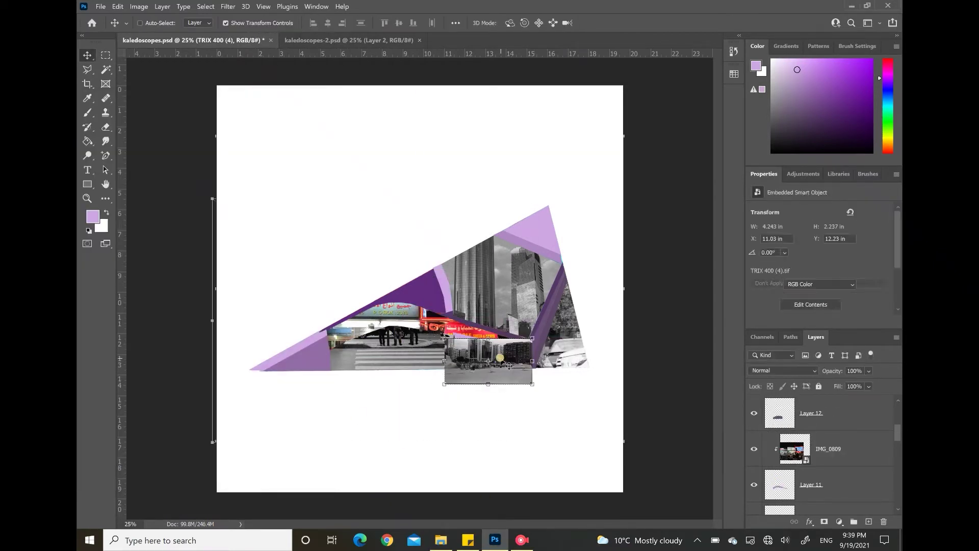
key(ctrl+z)
key(ctrl+shift+z)
key(ctrl+z)
Step: Place the TRIX 400 (4) photo at about 150% over the light purple panel on the bottom edge and clip it to Layer 9
click(442, 540)
drag(289, 427, 466, 350)
drag(424, 292, 479, 348)
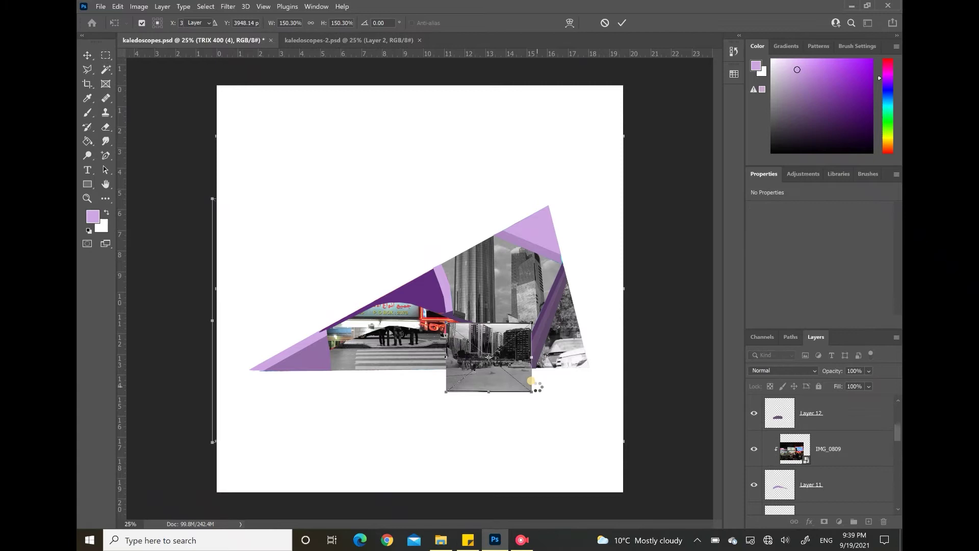
key(Return)
mouse_move(816, 428)
mouse_down()
mouse_move(850, 466)
mouse_move(809, 393)
mouse_move(812, 440)
mouse_up()
key(ctrl+alt+g)
click(589, 417)
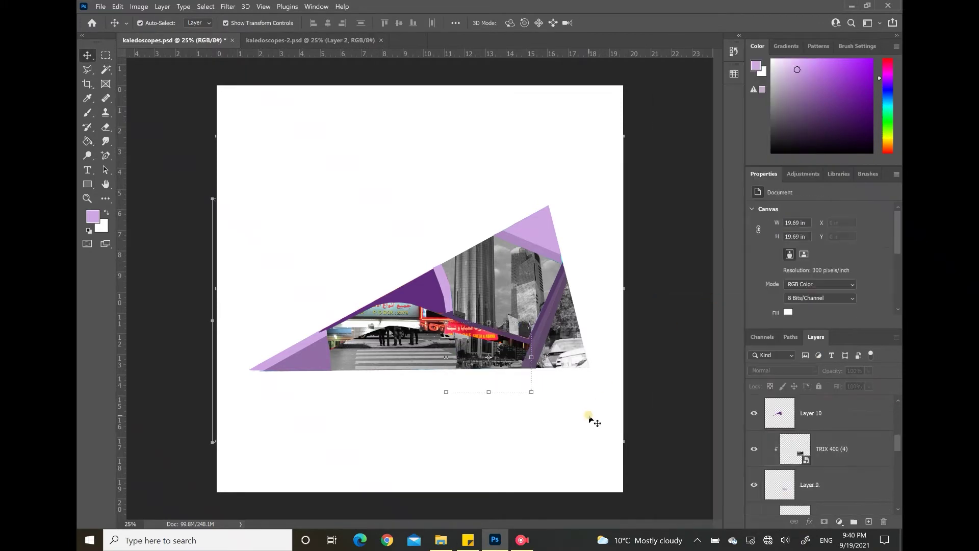
Step: Place IMG_0008 again above the outer strip's layer, enlarge it over the strip and clip it to that shape
click(533, 360)
click(441, 540)
scroll(169, 312, up, 2)
drag(232, 298, 449, 332)
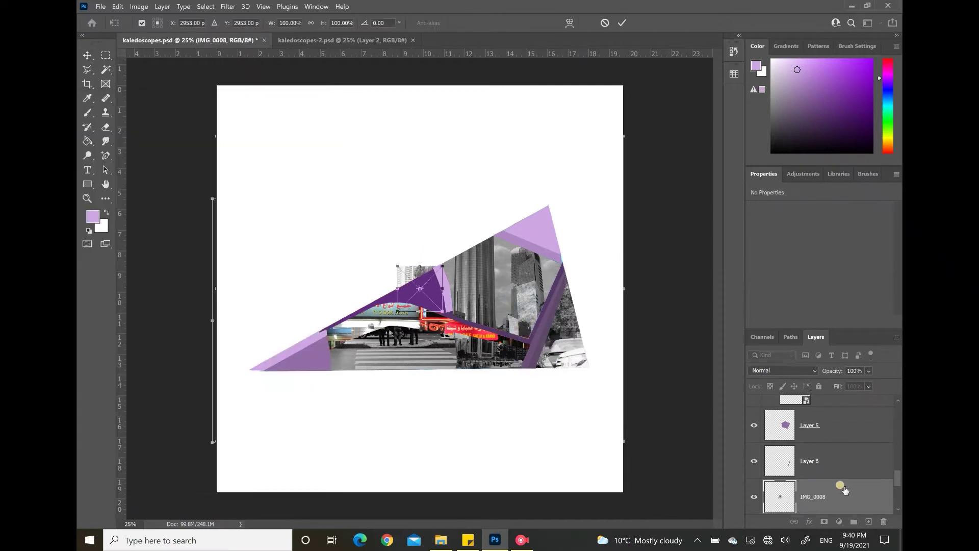
drag(540, 329, 540, 229)
key(Return)
right_click(828, 494)
click(788, 263)
click(593, 282)
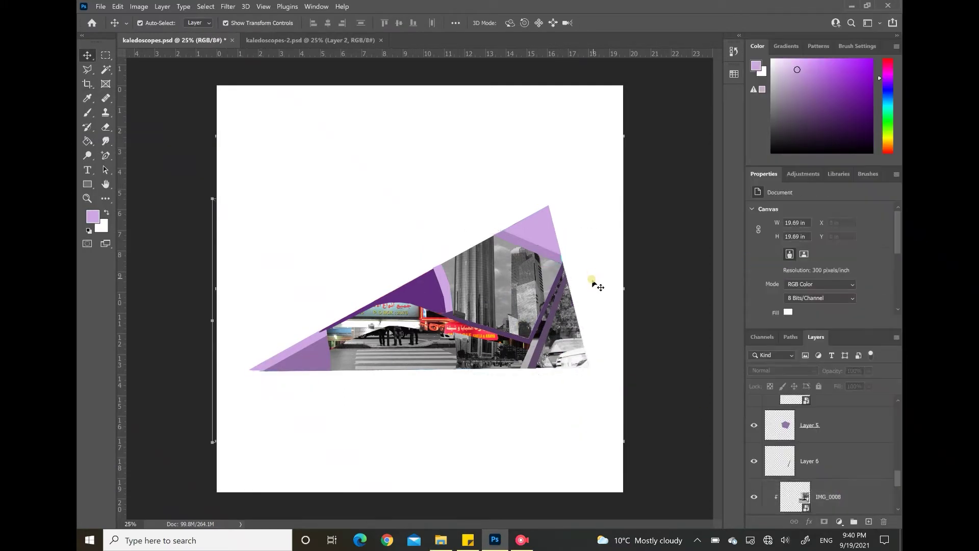
Step: Place the black-and-white street photo of pedestrians over the wedge's lower-left tip, sized to about 6.6 in high
click(444, 543)
drag(157, 432, 408, 326)
drag(441, 262, 504, 182)
drag(422, 254, 277, 378)
drag(897, 445, 895, 431)
key(Return)
Step: Move the street photo above Layer 13, clip it to that shape and shift it to fill the lower-left tip panel
click(753, 412)
click(754, 413)
drag(829, 412, 826, 466)
right_click(822, 450)
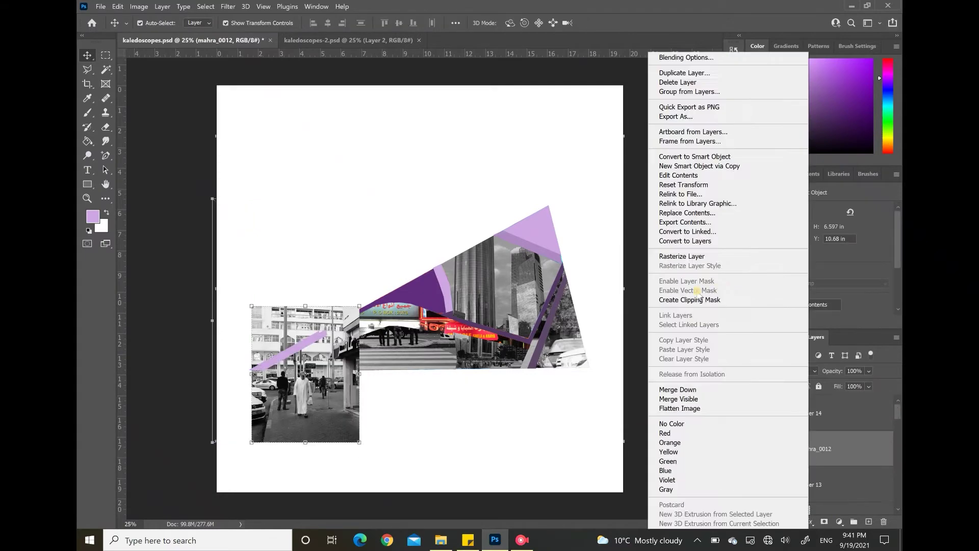
click(686, 299)
drag(338, 401, 424, 365)
key(Return)
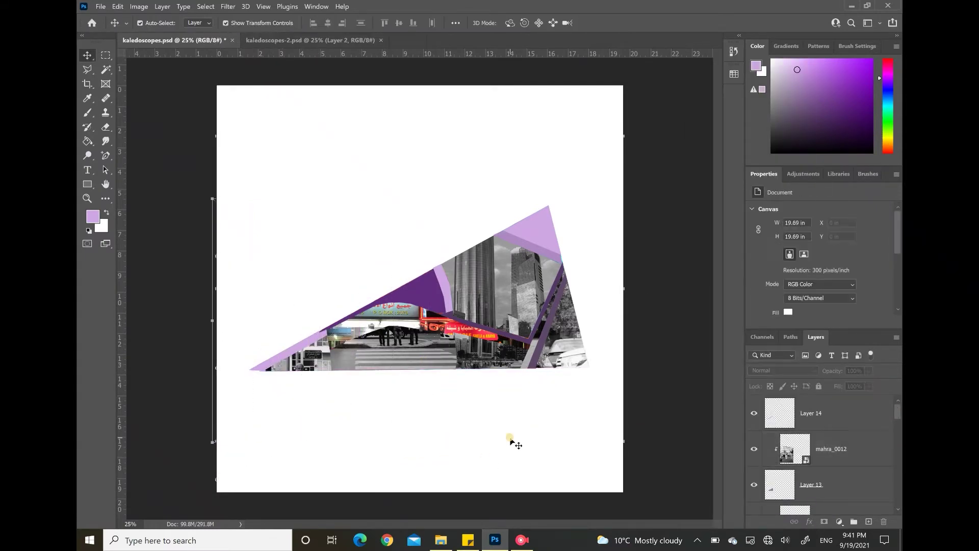
Step: Place the DSC_1817 building photo and convert it to greyscale with a Black & White adjustment
click(442, 540)
drag(212, 237, 448, 219)
key(Return)
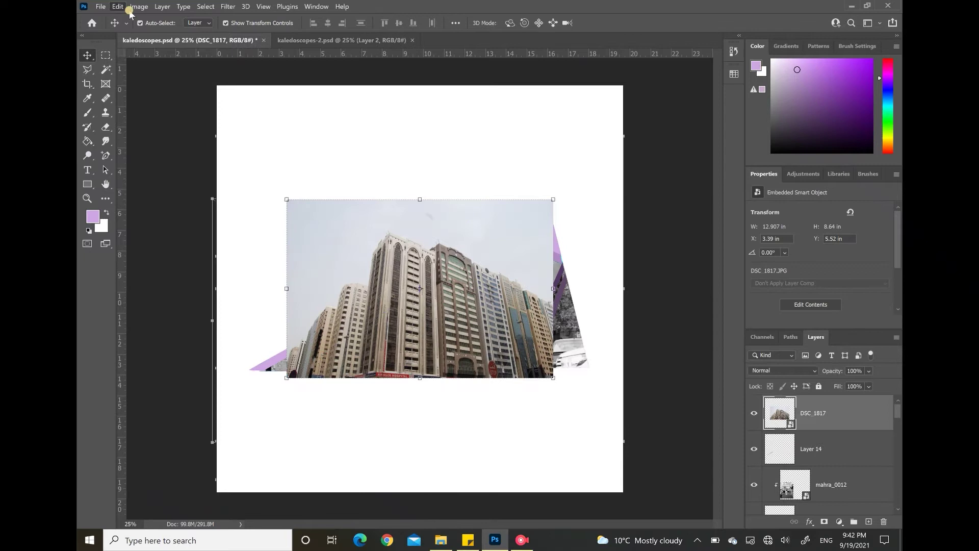
click(137, 7)
mouse_move(154, 31)
click(276, 106)
click(570, 91)
Step: Scale DSC_1817 to about 39%, rotate it over the lilac top triangle and clip it to Layer 2
drag(418, 319, 501, 254)
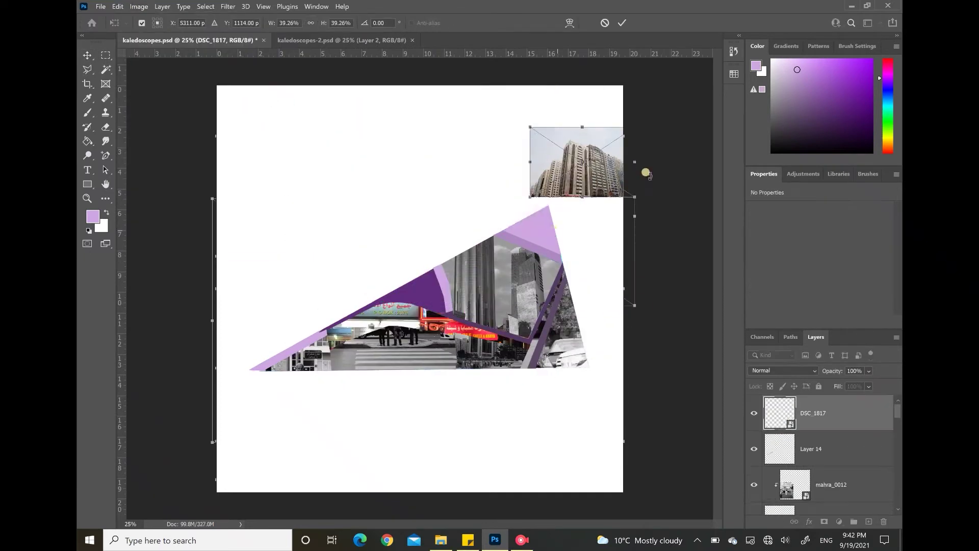
drag(643, 170, 553, 228)
key(Return)
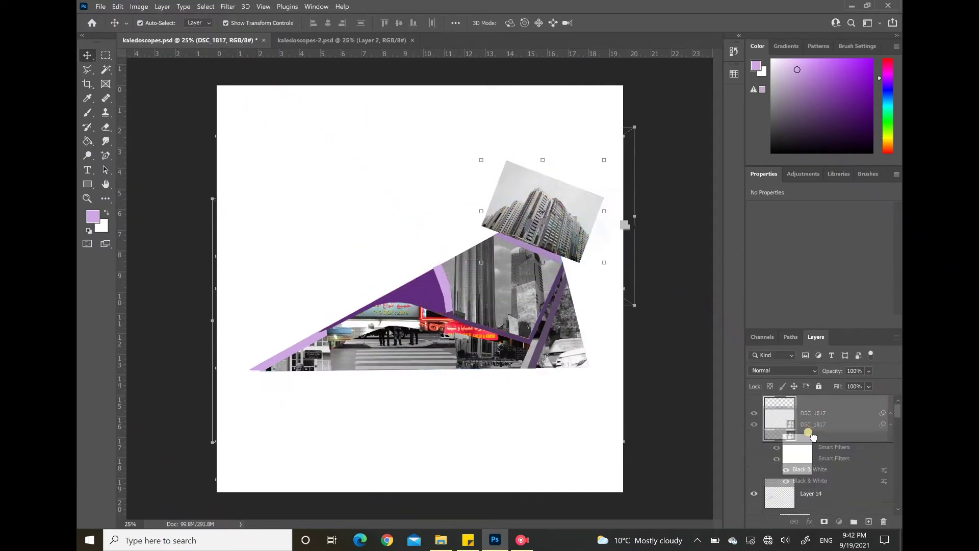
click(809, 417)
ctrl+click(833, 413)
drag(833, 412, 810, 456)
right_click(815, 413)
click(698, 299)
Step: Reduce the clipped DSC_1817 photo to about 4.1 in wide so its towers fill the top triangle, keeping Black & White applied
drag(544, 163, 550, 202)
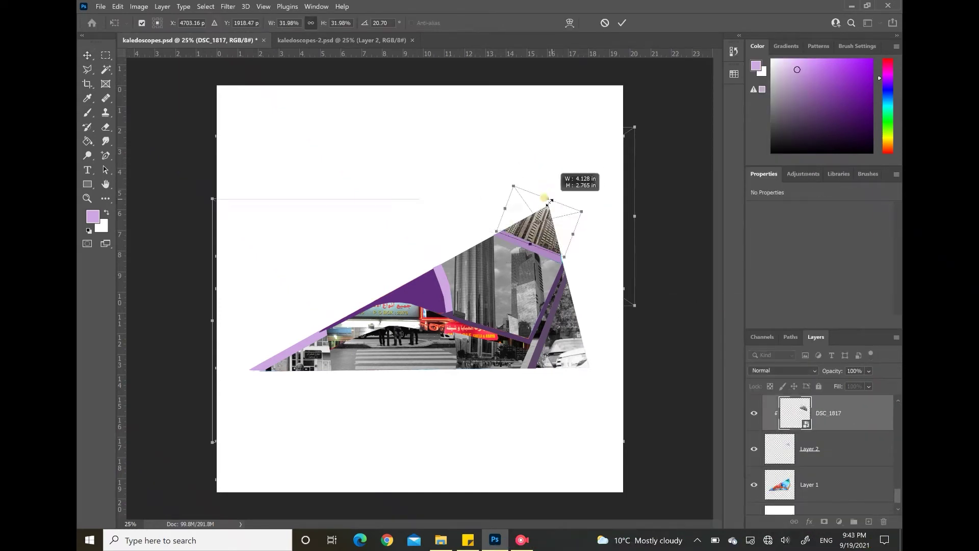
key(Return)
key(ctrl+shift+alt+b)
key(Return)
click(554, 173)
Step: Place a black-and-white city building photo over the dark purple panel on the upper edge and clip it to that shape
click(441, 539)
scroll(225, 352, down, 1)
click(399, 303)
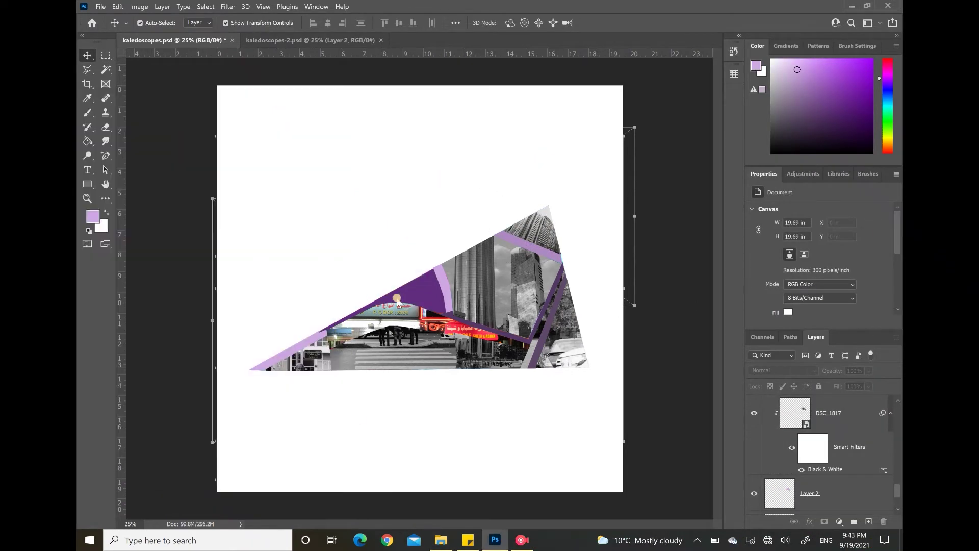
drag(390, 313, 302, 381)
drag(417, 327, 420, 310)
key(Return)
drag(816, 414, 789, 435)
Step: Sample the red of the shop sign and fill the slanted strip on Layer 6 with it
click(416, 219)
click(872, 88)
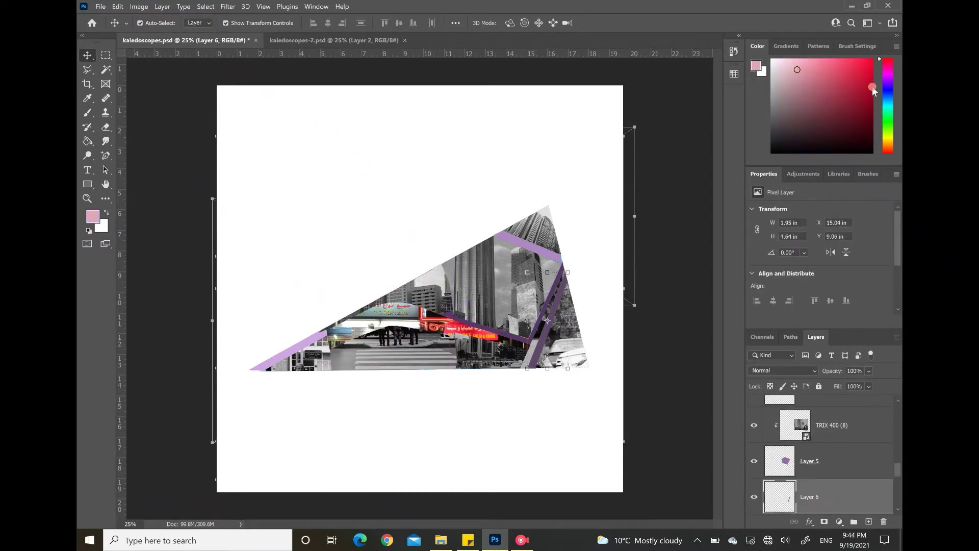
click(87, 98)
click(435, 310)
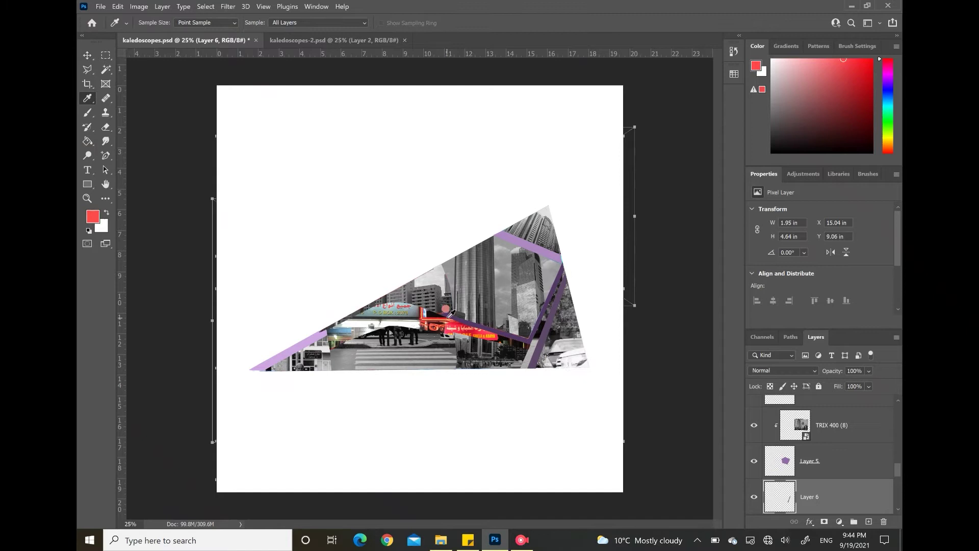
scroll(805, 415, up, 5)
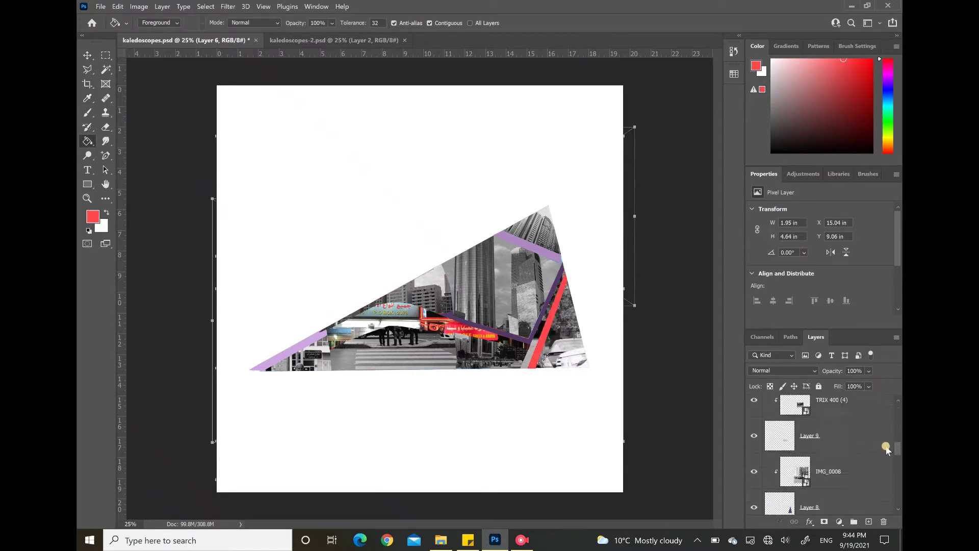
Step: Recolour the thin inner frame dull red and the lilac edge bands olive green
click(841, 462)
drag(886, 447, 889, 413)
click(842, 441)
click(406, 306)
click(808, 97)
click(857, 413)
click(294, 350)
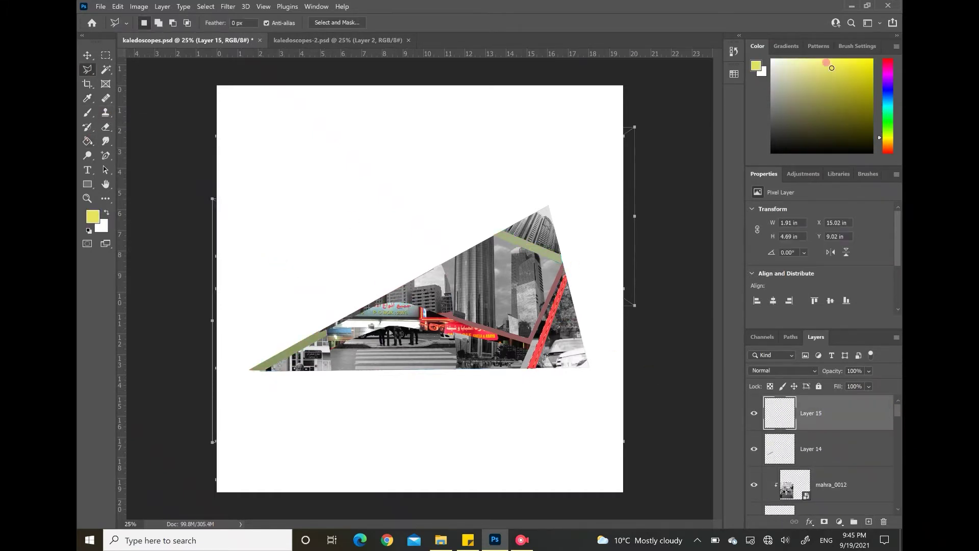
Step: Add a yellow stripe along the red strip and a pale grey-green stripe along the upper green band on separate new layers
key(ctrl+z)
key(l)
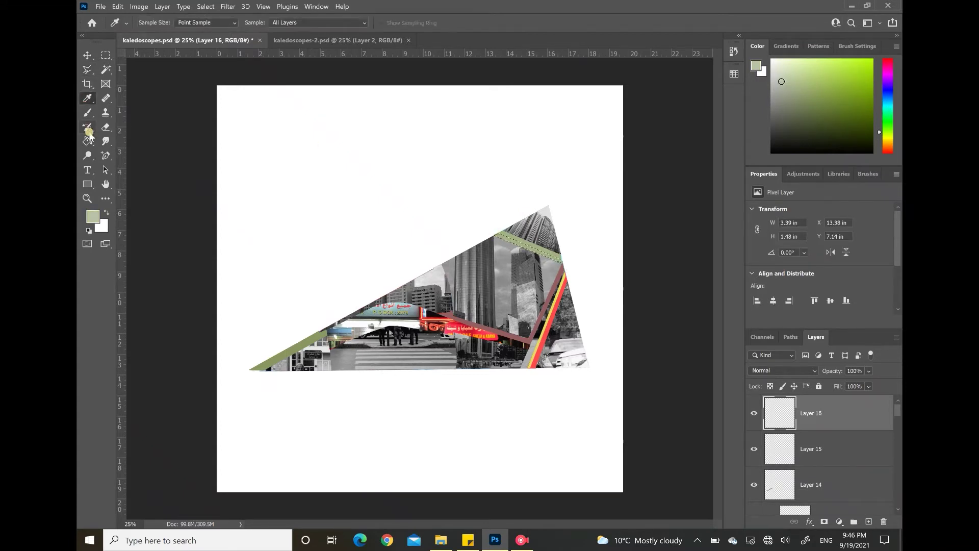
key(v)
click(341, 207)
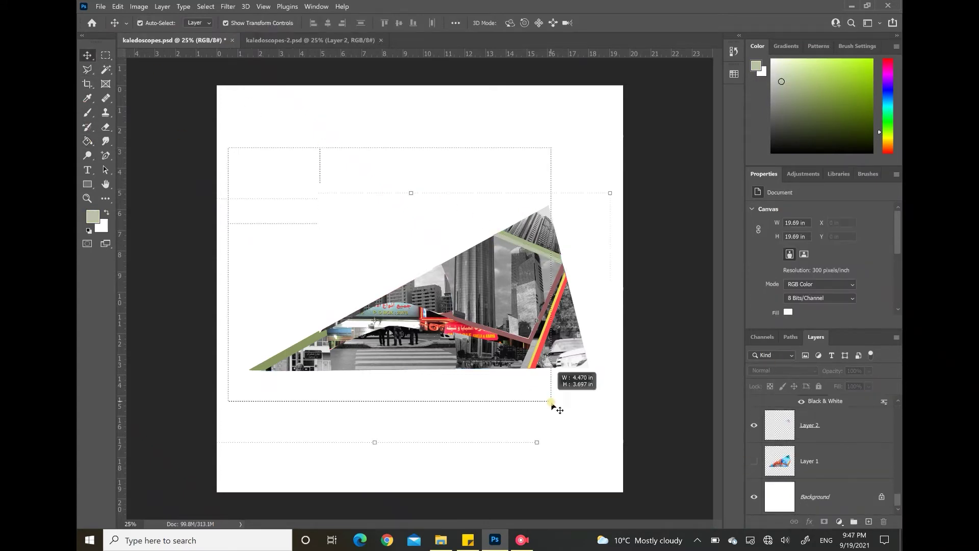
Step: Select all the wedge's layers and save kaledoscopes.psd
drag(551, 403, 552, 403)
right_click(823, 425)
click(641, 318)
key(ctrl+s)
Step: Flatten the wedge artwork into a single Background and duplicate it as Background copy
drag(221, 168, 601, 451)
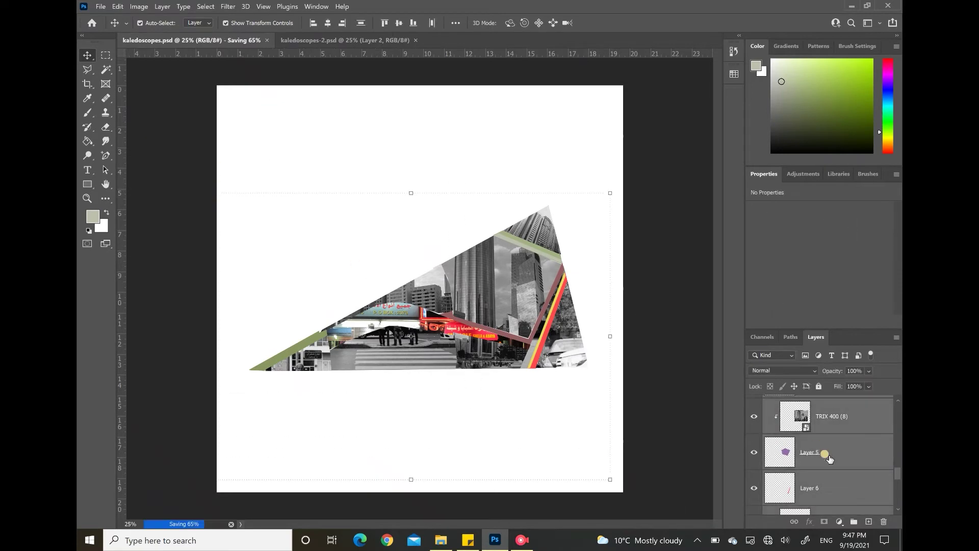
right_click(827, 455)
click(795, 338)
click(498, 215)
right_click(816, 417)
click(813, 299)
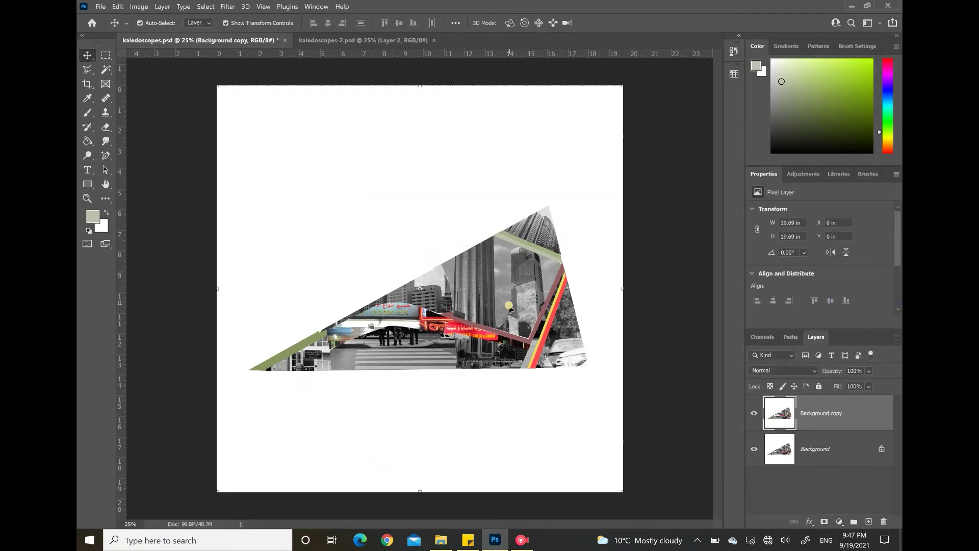
Step: Delete the white surround from the Background copy layer and hide the original Background
drag(480, 238, 471, 177)
key(ctrl+z)
click(106, 69)
click(299, 160)
key(Delete)
click(755, 449)
click(87, 55)
key(ctrl+d)
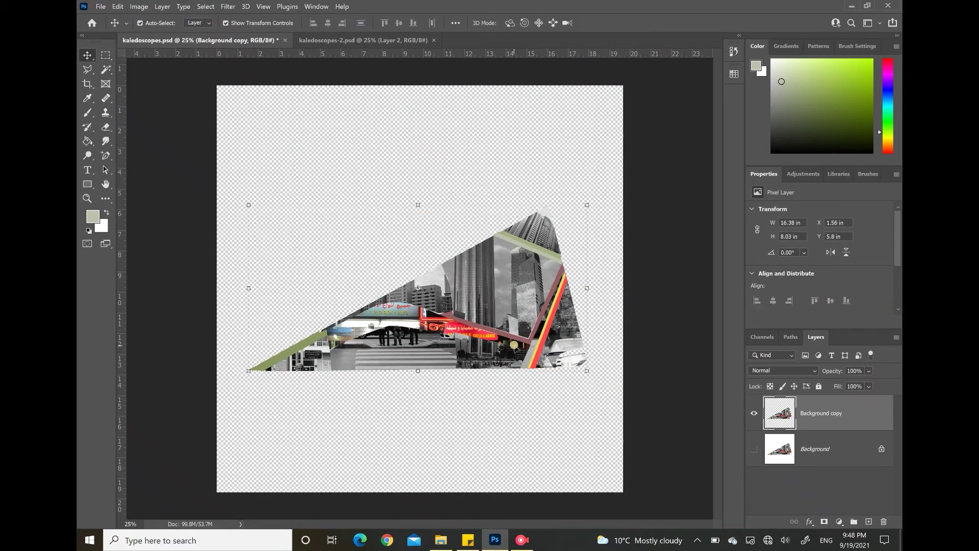
Step: Copy the cut-out wedge into kaledoscopes-2.psd and scale it to about 6.43 in wide with its tip at the pattern's centre
key(ctrl+c)
click(364, 40)
key(ctrl+v)
drag(589, 205, 478, 260)
drag(406, 331, 402, 265)
drag(474, 276, 482, 267)
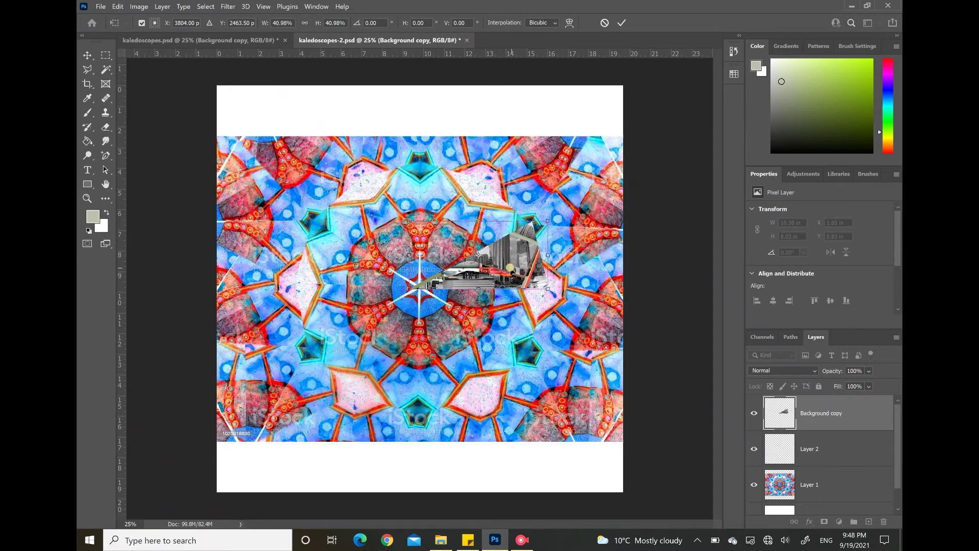
drag(405, 254, 415, 254)
click(521, 540)
click(312, 134)
key(Return)
Step: Duplicate the wedge, flip the copy vertically and set it directly below the original as a mirrored pair
key(ctrl+c)
key(ctrl+v)
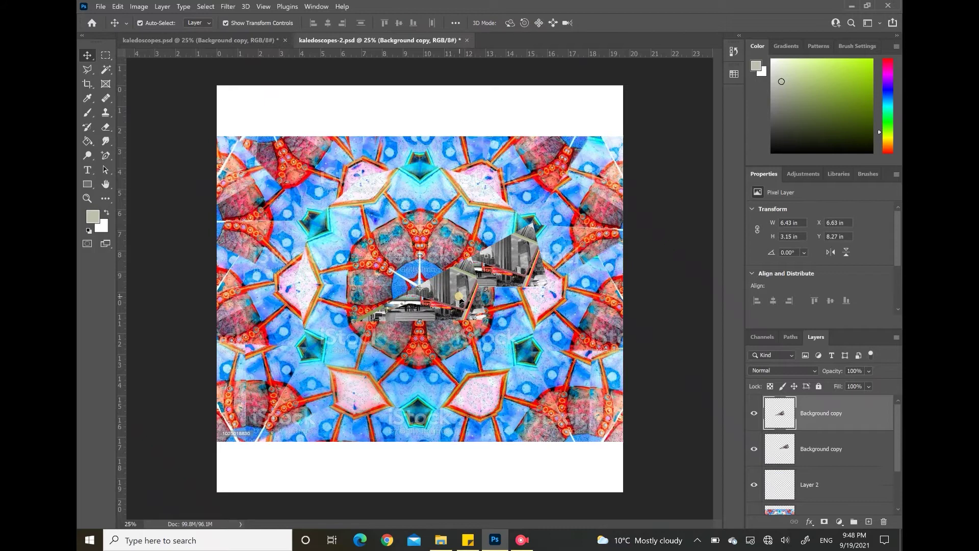
drag(462, 301, 530, 322)
click(118, 7)
mouse_move(218, 240)
click(275, 439)
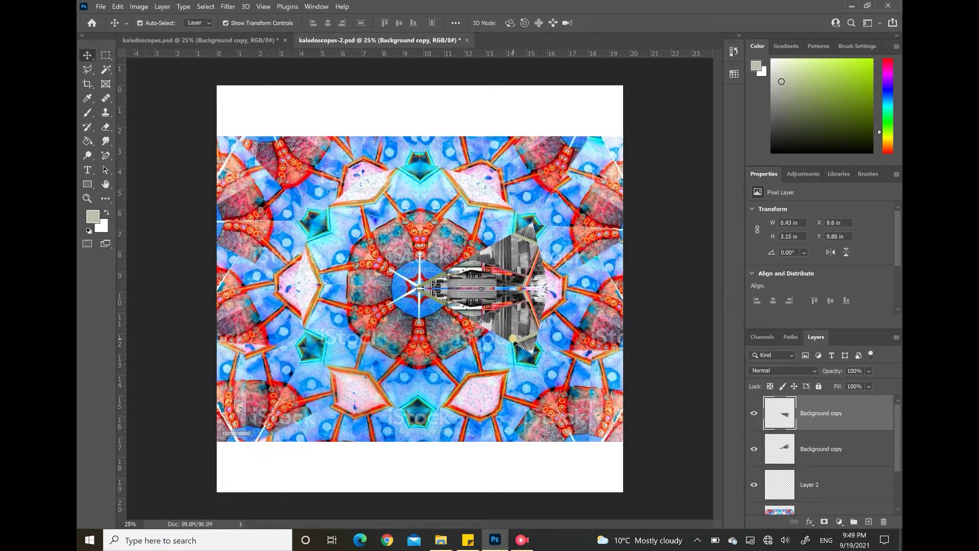
Step: Duplicate the mirrored pair, flip the copy horizontally and place it left of the centre with the tips meeting
scroll(773, 485, down, 3)
click(811, 462)
click(819, 387)
drag(401, 204, 559, 357)
key(ctrl+c)
key(ctrl+v)
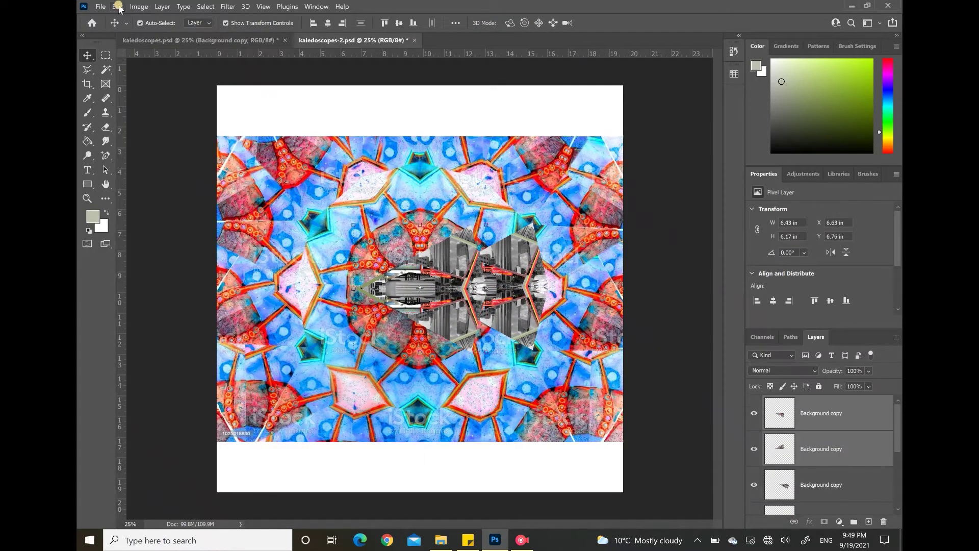
click(117, 7)
mouse_move(219, 240)
click(270, 426)
drag(451, 282, 385, 280)
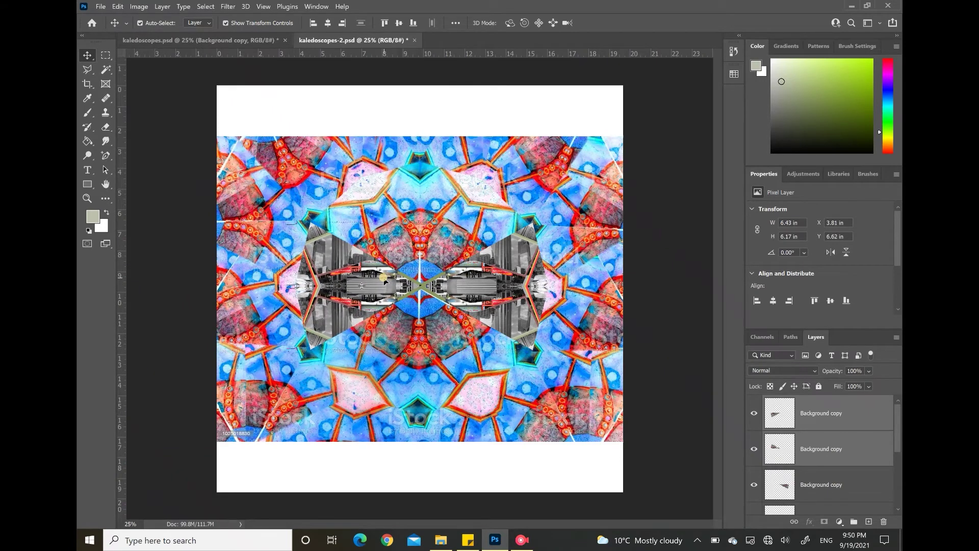
Step: Move a single wedge copy to the canvas's right edge and rotate it against the upper side of the right-hand pair
click(402, 355)
drag(424, 306, 618, 269)
drag(551, 209, 527, 246)
drag(604, 276, 557, 250)
key(Return)
click(486, 196)
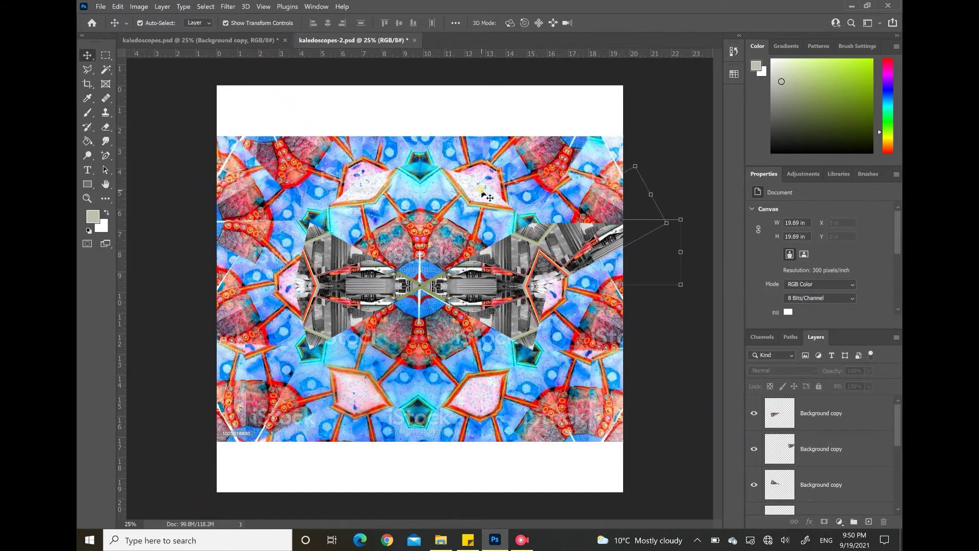
Step: Try to extend the right side with a pasted copy of the right-hand mirrored pair
click(583, 243)
click(518, 446)
click(482, 286)
drag(482, 286, 616, 340)
drag(454, 234, 454, 232)
key(ctrl+c)
key(ctrl+v)
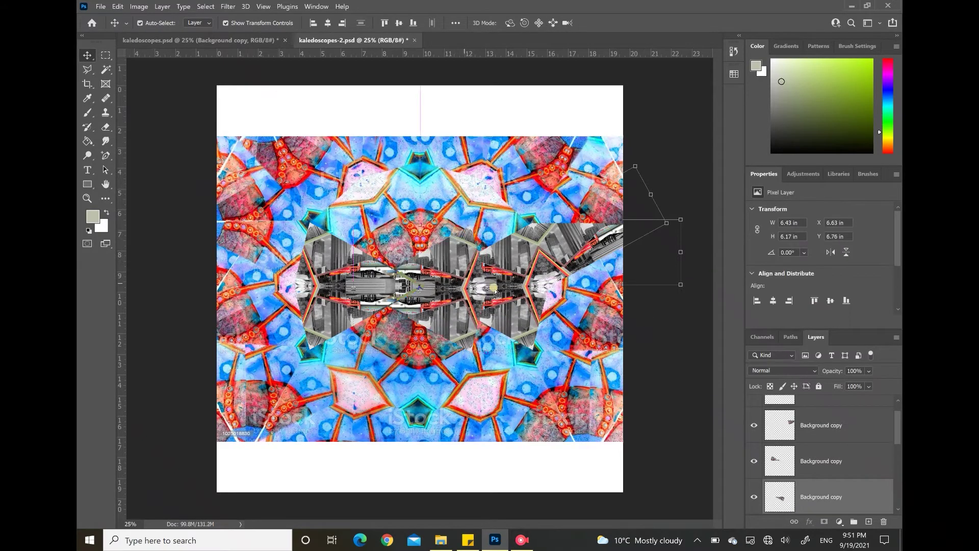
drag(458, 281, 652, 281)
drag(593, 282, 595, 332)
key(Delete)
Step: Try to fit a copy of the left mirrored pair, rotated about 27°, into the gap at the lower right
drag(307, 207, 352, 316)
key(ctrl+c)
key(ctrl+v)
drag(392, 276, 586, 276)
drag(651, 350, 600, 260)
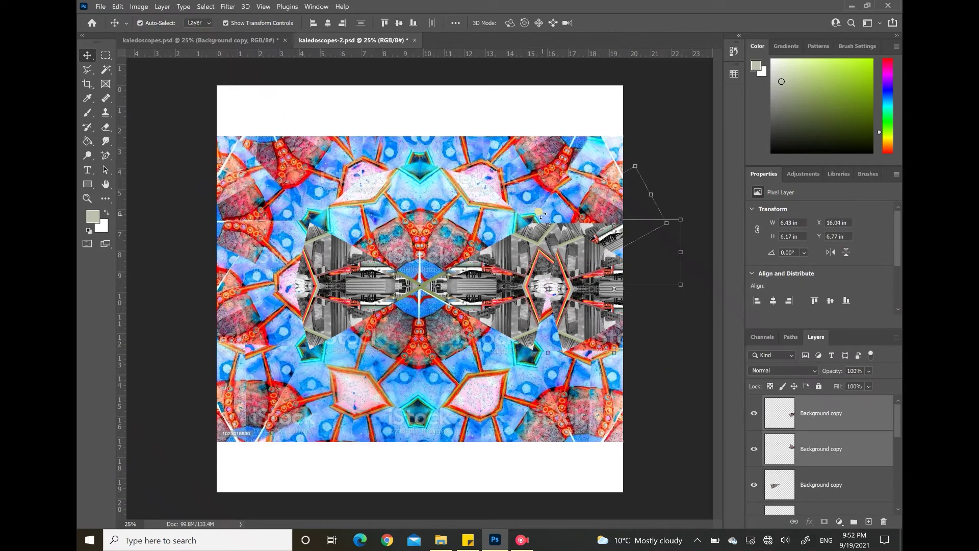
drag(574, 213, 617, 215)
drag(584, 286, 575, 314)
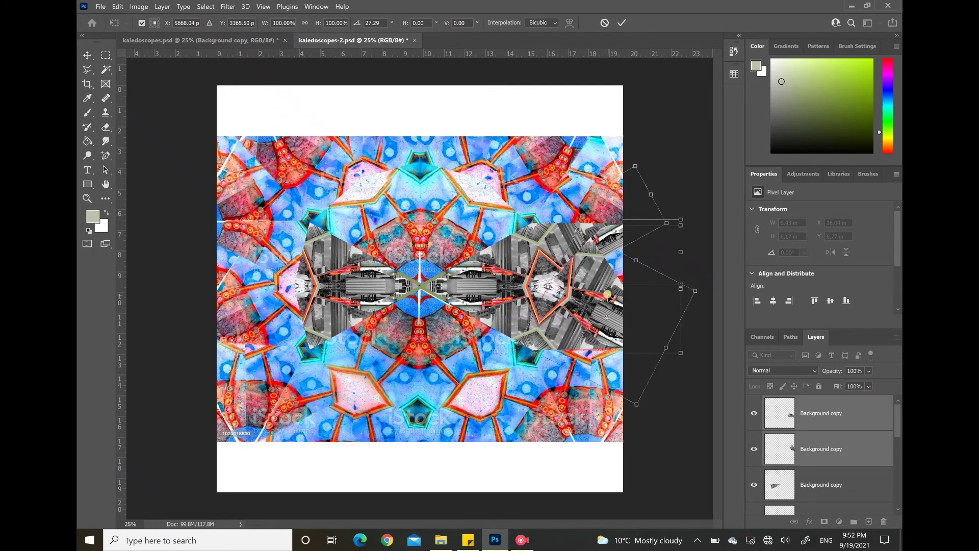
mouse_move(591, 265)
mouse_down()
mouse_move(590, 296)
mouse_move(575, 264)
mouse_up()
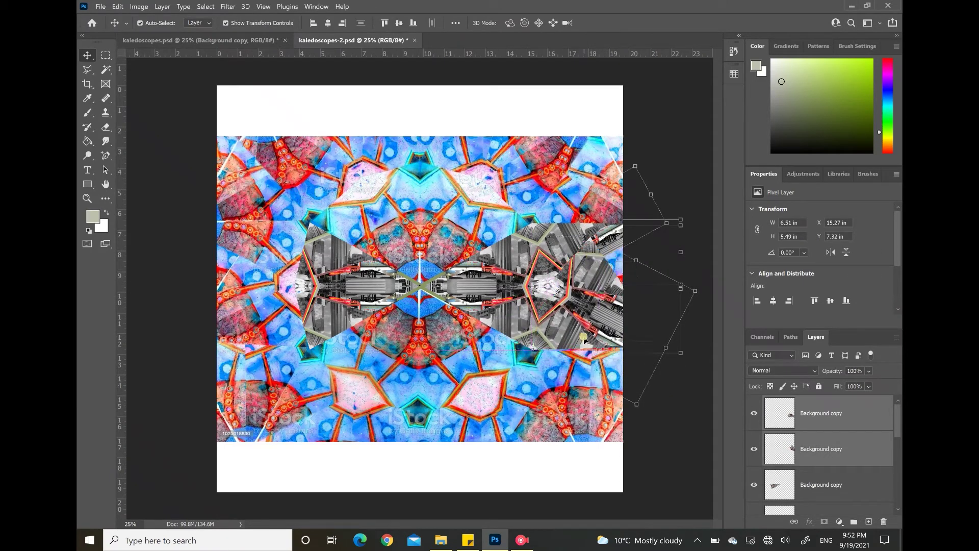
key(Delete)
Step: Rotate a single wedge about 28° and fit it against the lower side of the right-hand pair
drag(583, 327, 599, 320)
drag(686, 357, 657, 384)
drag(568, 294, 546, 317)
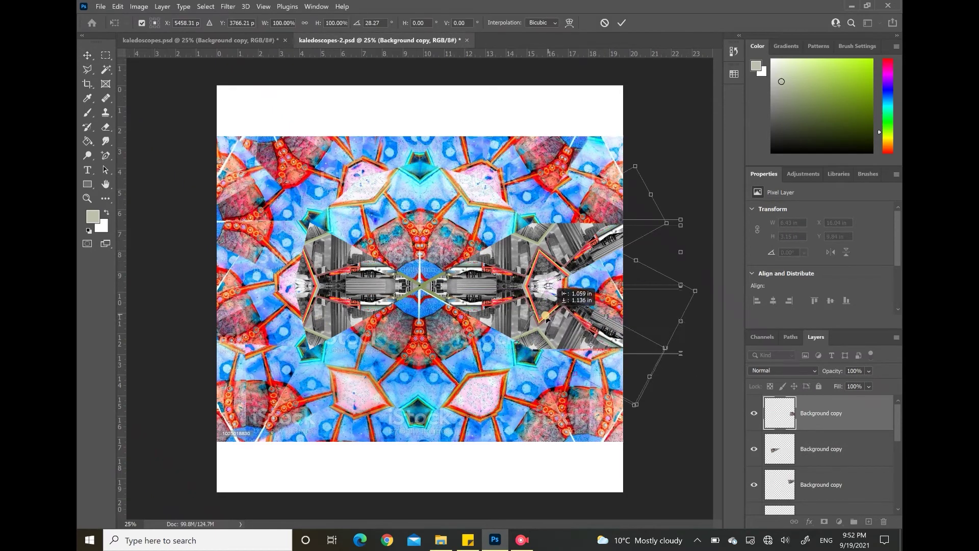
key(Return)
click(691, 306)
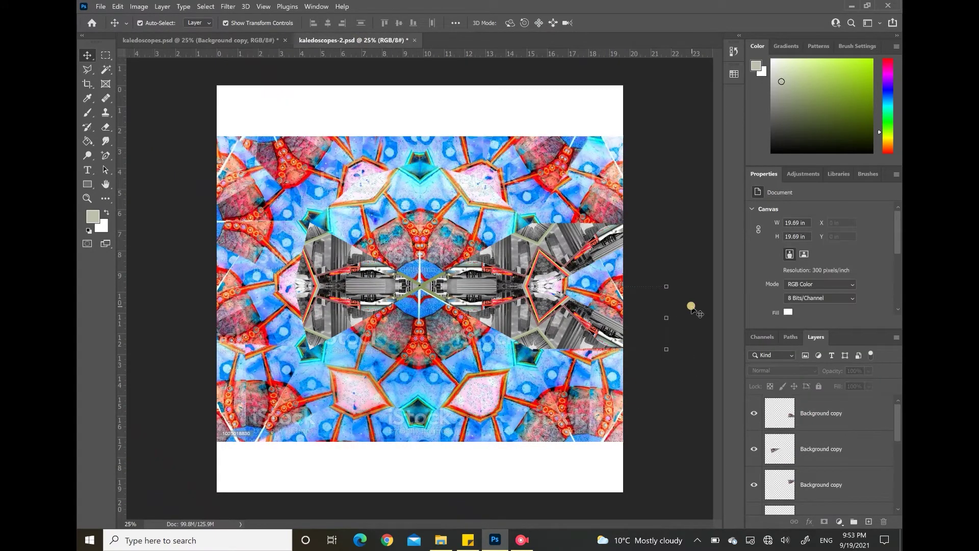
Step: Place a copy of the right-hand mirrored pair at the right edge between the rotated wedges, and delete the left-hand pair
click(510, 315)
click(483, 375)
drag(500, 312, 632, 312)
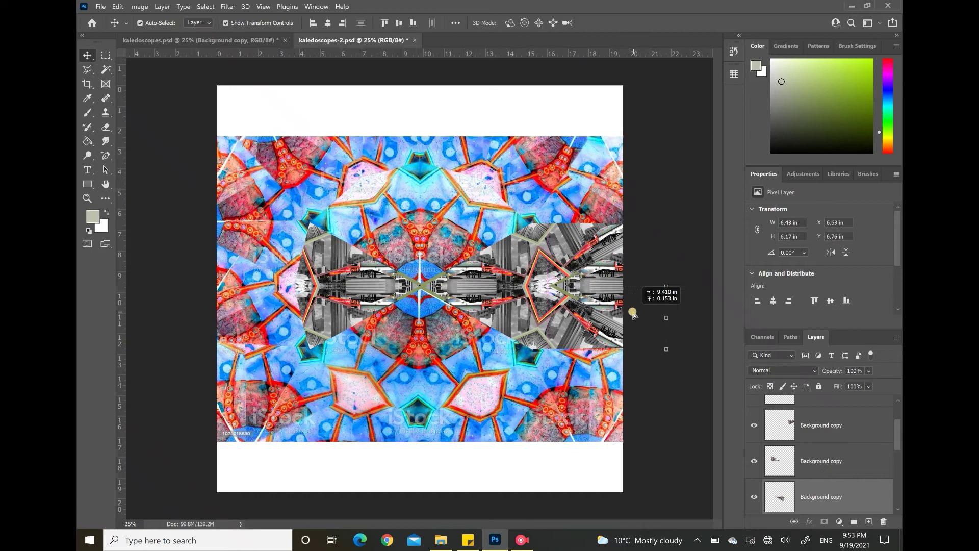
click(619, 374)
key(Delete)
click(634, 374)
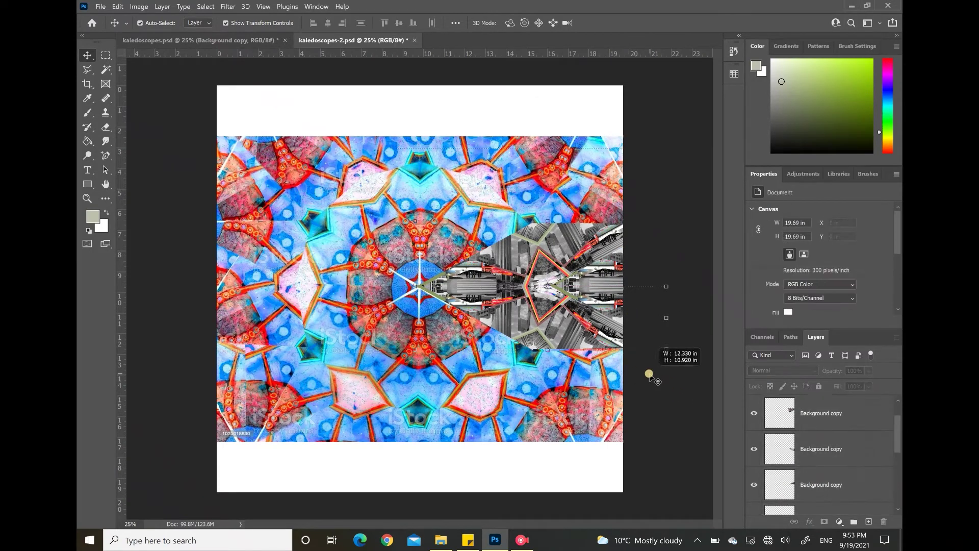
Step: Duplicate the whole right-hand wedge assembly, flip the copy horizontally and place it on the left half of the canvas
drag(648, 373, 515, 245)
click(118, 6)
drag(576, 311, 334, 286)
mouse_move(216, 242)
click(286, 427)
Step: Rotate another copy of the assembly clockwise and fit it as the lower-right arm with its tip at the centre
key(ctrl+t)
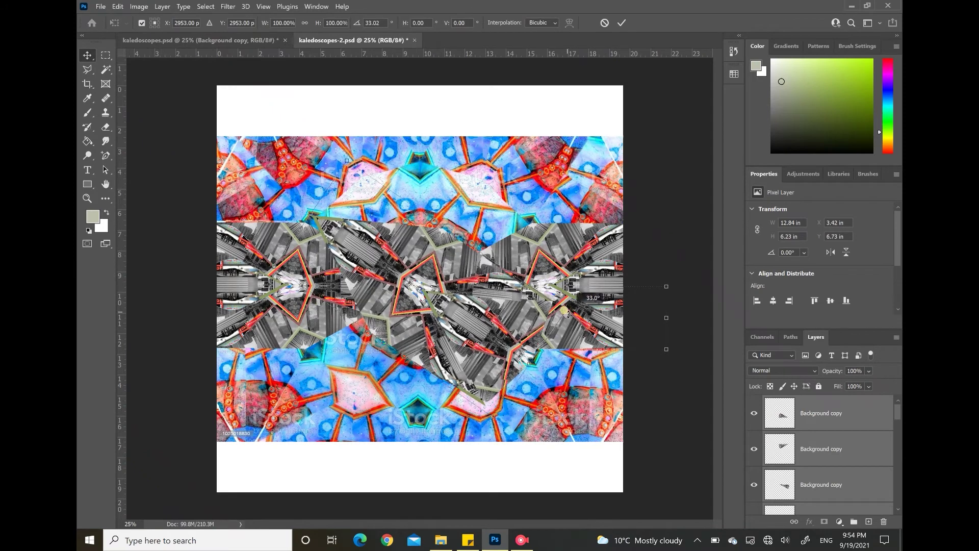
drag(658, 298, 662, 431)
drag(484, 323, 461, 348)
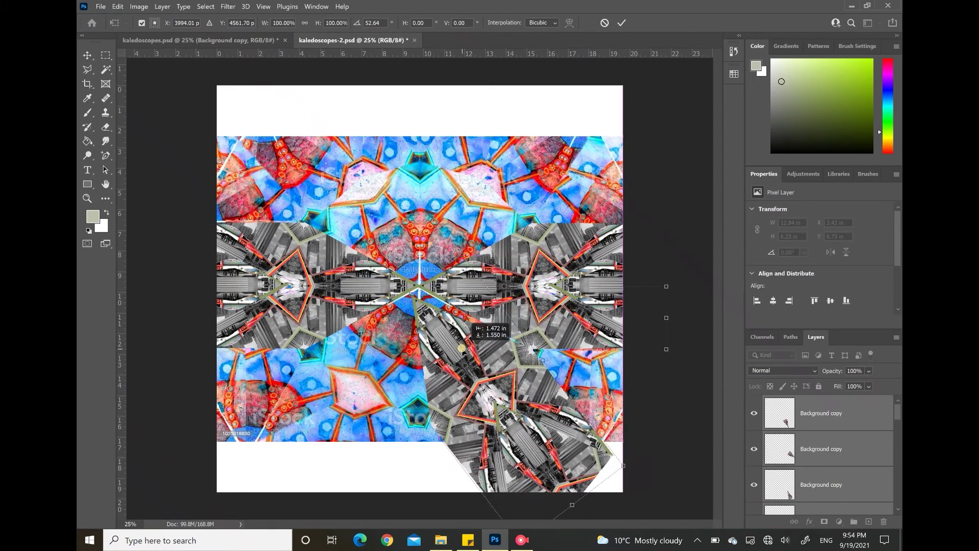
drag(643, 460, 629, 484)
drag(521, 420, 511, 427)
drag(464, 352, 457, 349)
drag(475, 236, 472, 236)
key(Return)
click(676, 249)
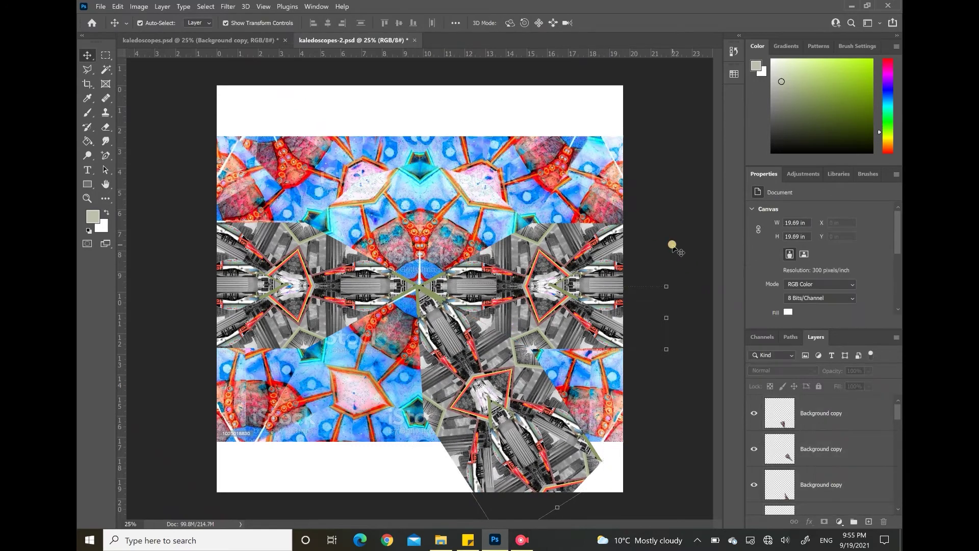
Step: Hide the blue photo layer and rotate a copy of the wedge assembly about 122° to fit as the lower-left arm
scroll(816, 459, down, 10)
click(755, 459)
key(ctrl+v)
key(ctrl+t)
drag(568, 231, 329, 417)
drag(458, 265, 372, 392)
drag(402, 268, 341, 247)
drag(366, 386, 376, 369)
drag(389, 455, 390, 456)
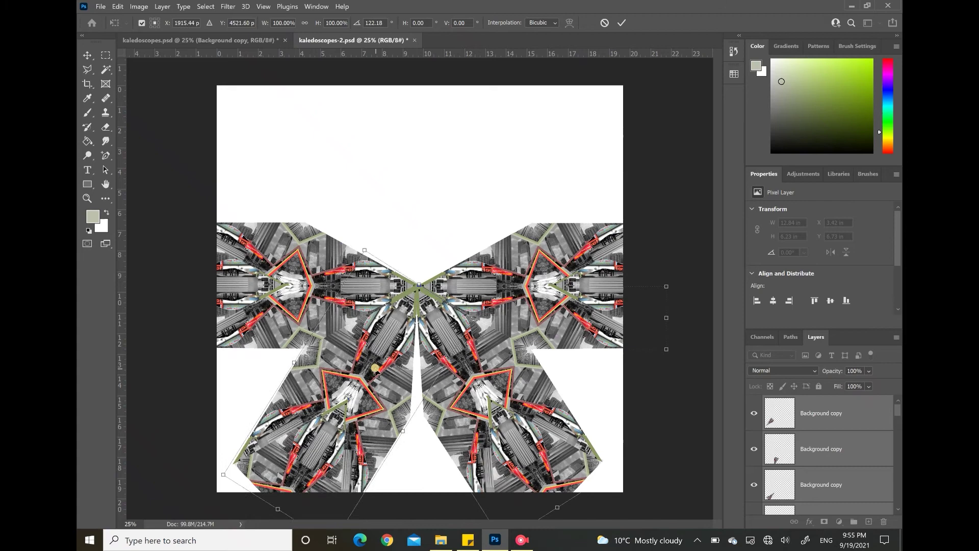
drag(357, 371, 359, 370)
key(Return)
drag(633, 478, 249, 450)
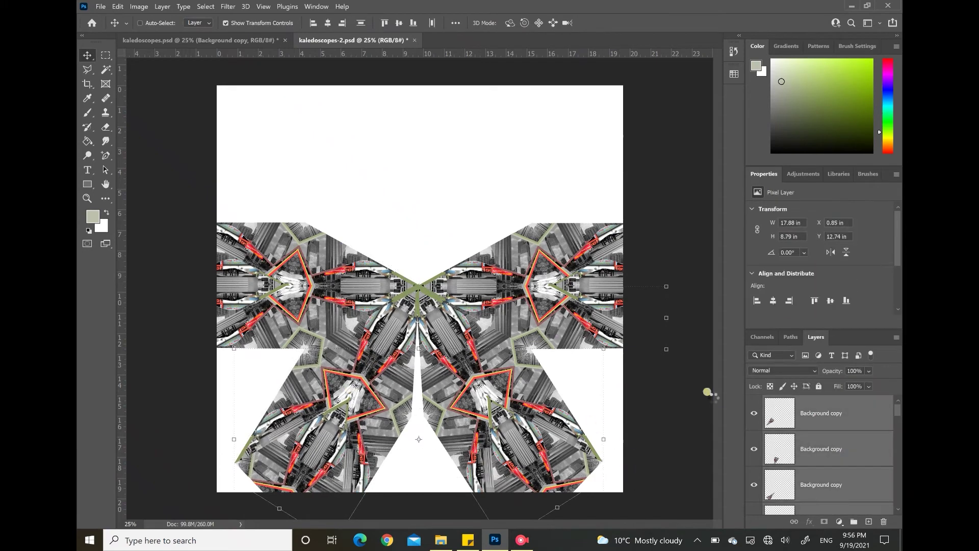
key(ctrl+v)
drag(529, 224, 529, 146)
key(ctrl+z)
key(ctrl+z)
ctrl+click(602, 400)
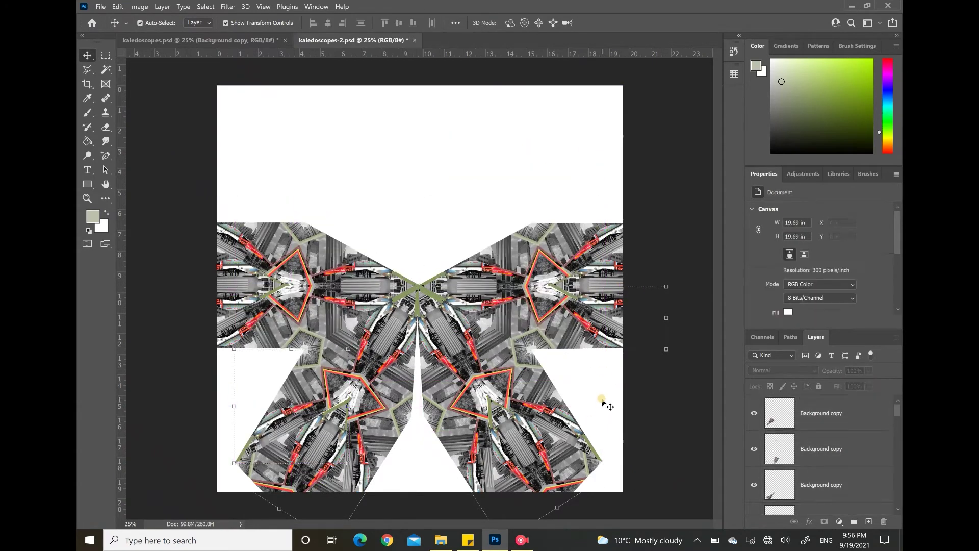
drag(623, 477, 250, 367)
drag(471, 363, 473, 246)
right_click(393, 238)
click(120, 7)
mouse_move(194, 242)
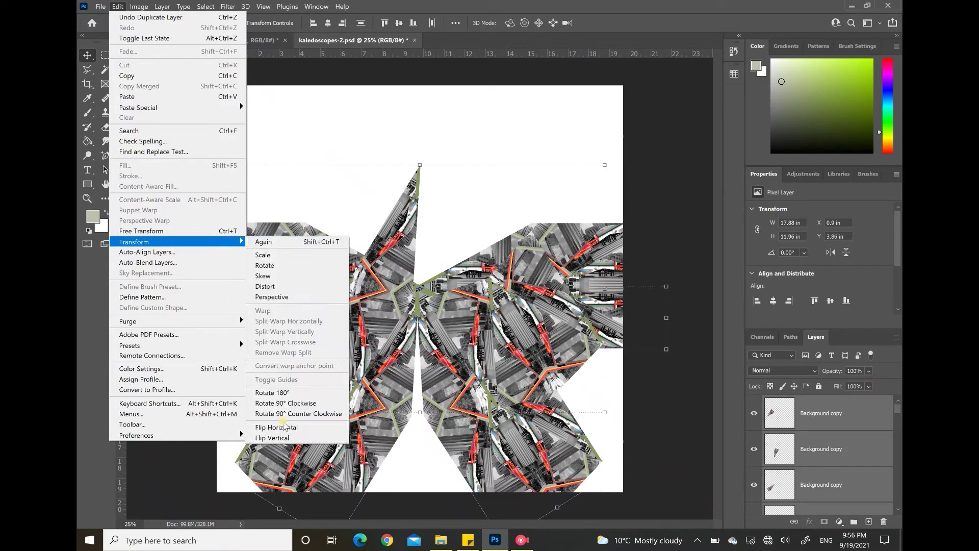
click(282, 427)
Step: Duplicate both lower arms, flip the copy vertically and fit all its wedges above the centre as the two upper arms
drag(632, 501, 234, 381)
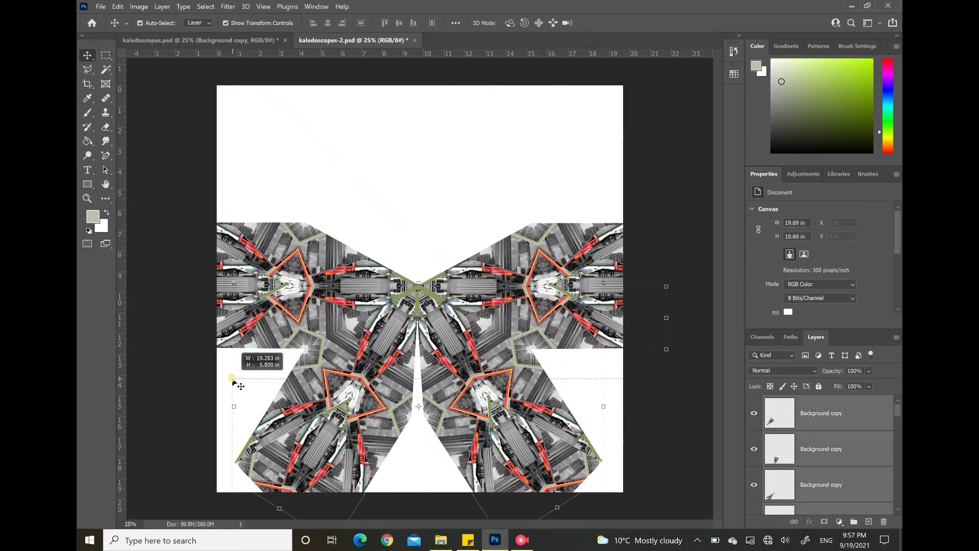
drag(370, 352, 371, 233)
click(119, 7)
mouse_move(189, 241)
click(282, 439)
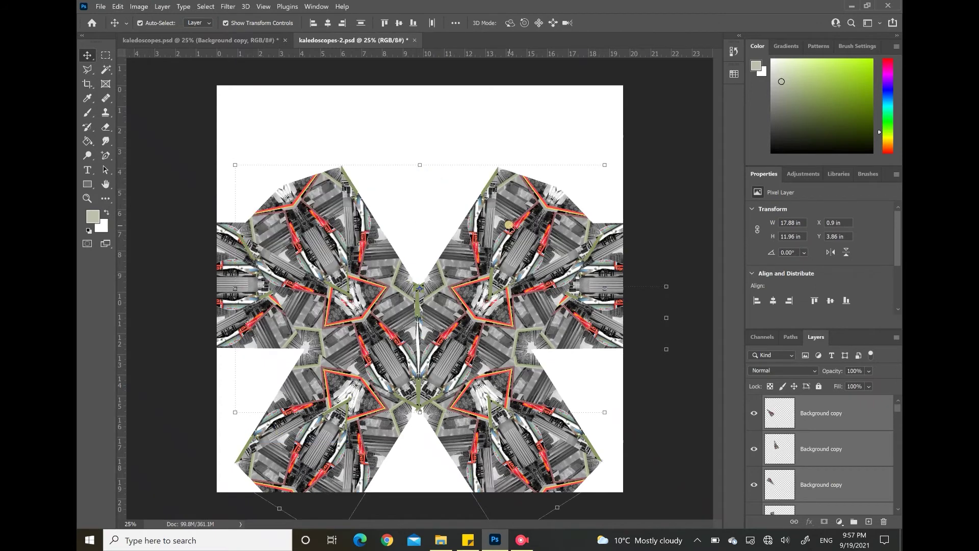
drag(503, 221, 508, 95)
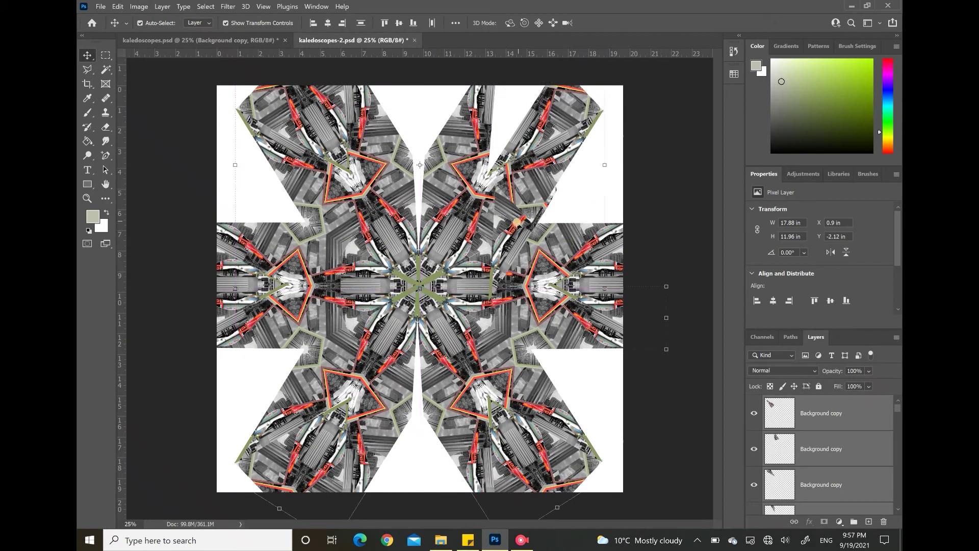
drag(517, 223, 514, 98)
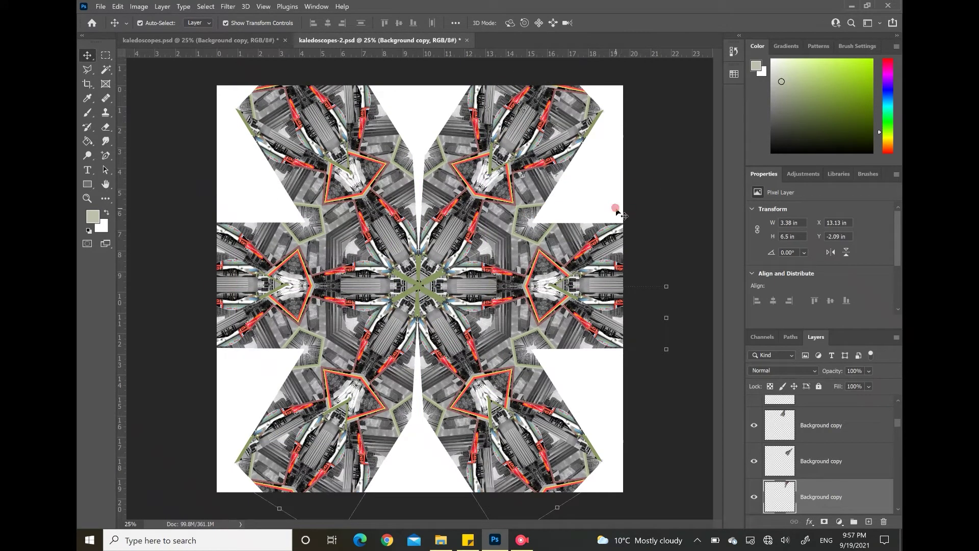
click(825, 445)
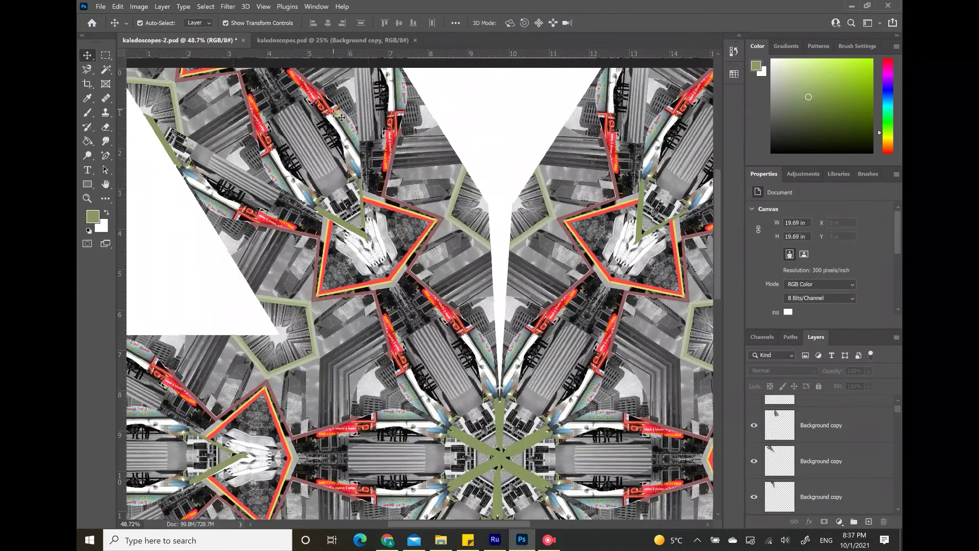
Step: Select a wedge at the outer end of the upper-left arm and try lowering its brightness to -92
click(341, 117)
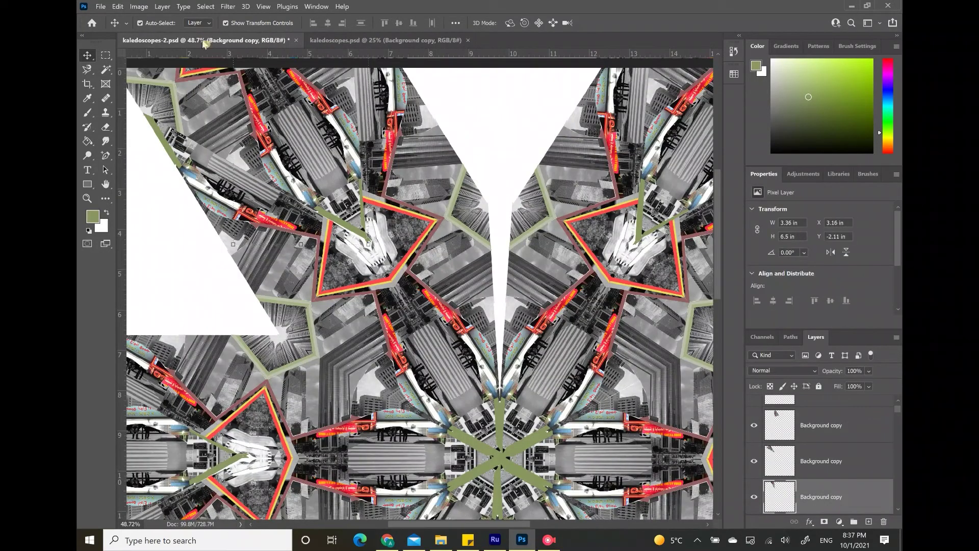
click(140, 7)
mouse_move(151, 33)
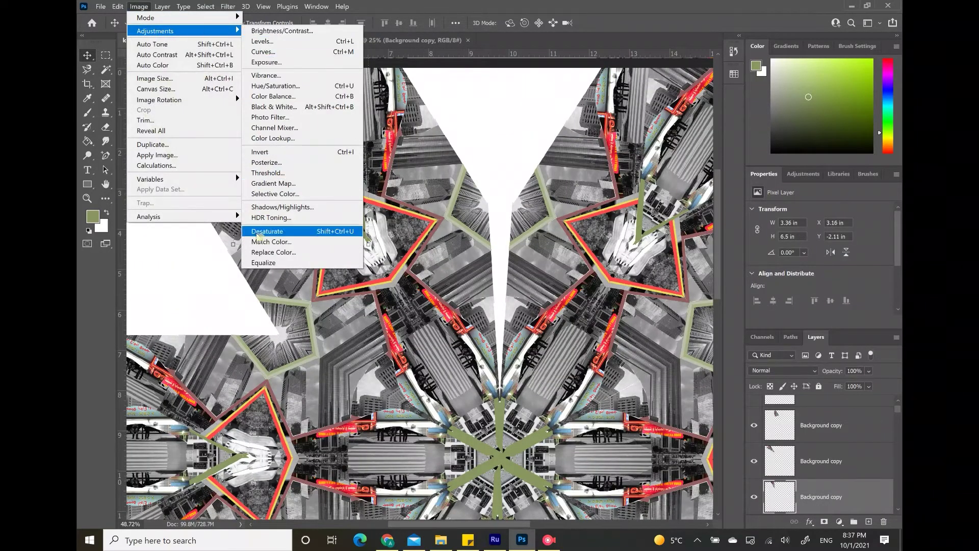
click(282, 30)
drag(519, 161, 487, 162)
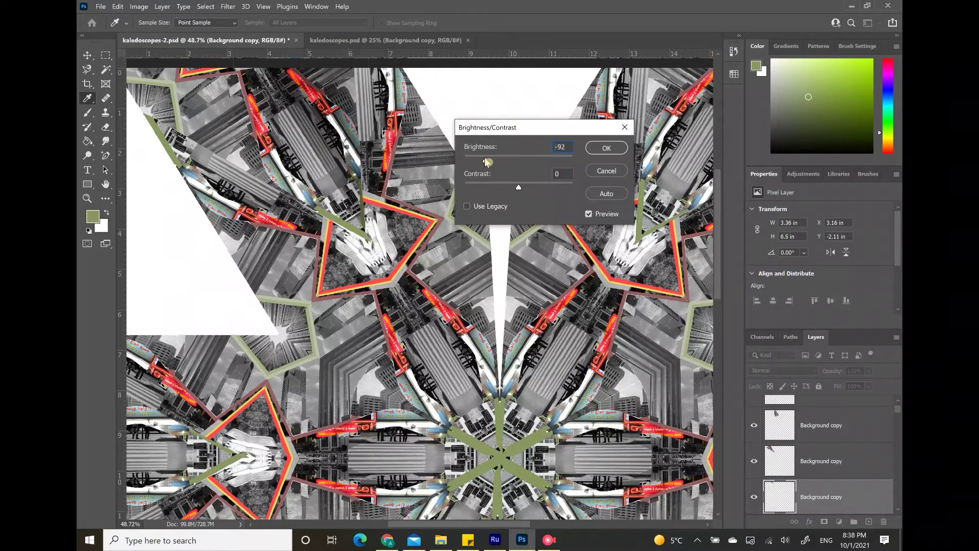
key(Return)
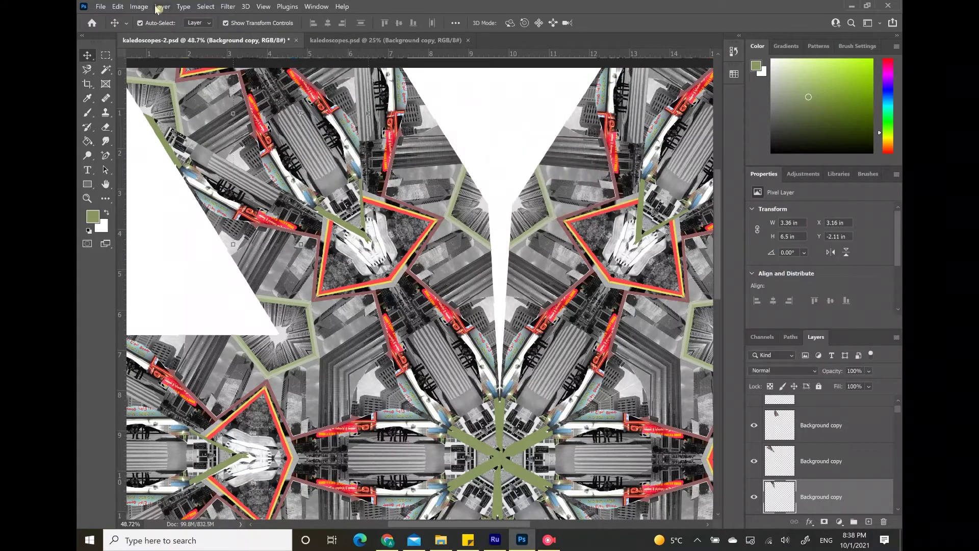
Step: Try darkening the selected wedge's midtones with a Levels adjustment
click(138, 6)
mouse_move(151, 31)
click(276, 41)
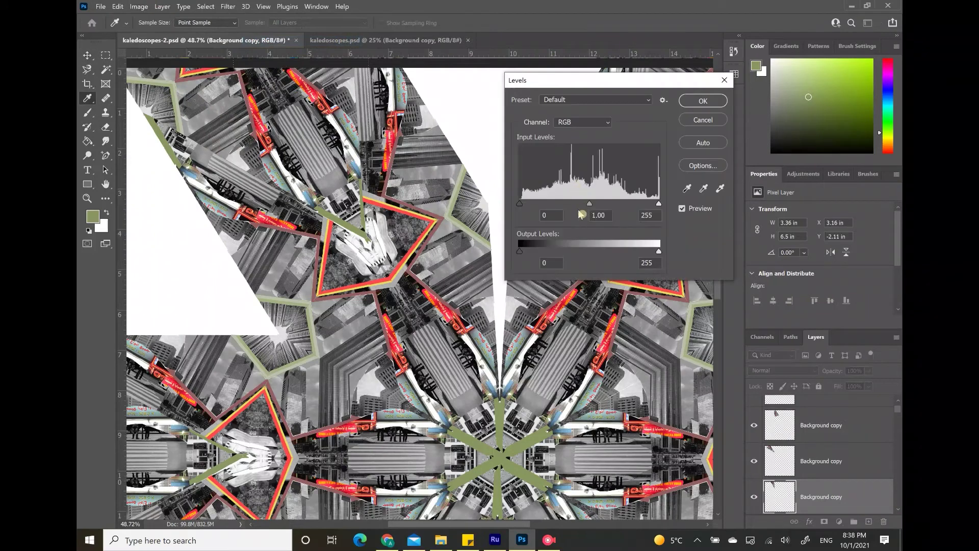
drag(589, 204, 635, 217)
click(702, 100)
Step: Try a Curves adjustment on the wedge with the white point at input 61 and output 176, and cancel it
click(139, 6)
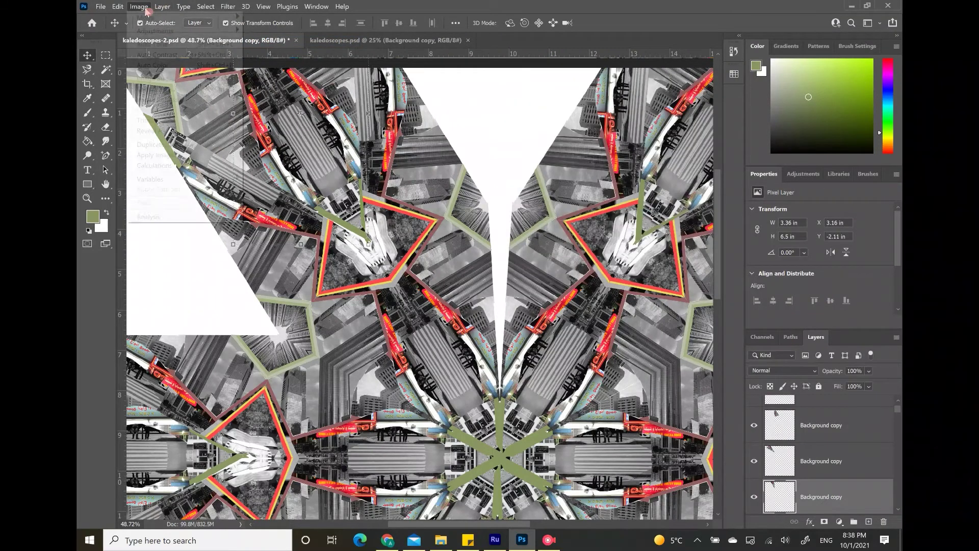
mouse_move(153, 31)
click(263, 52)
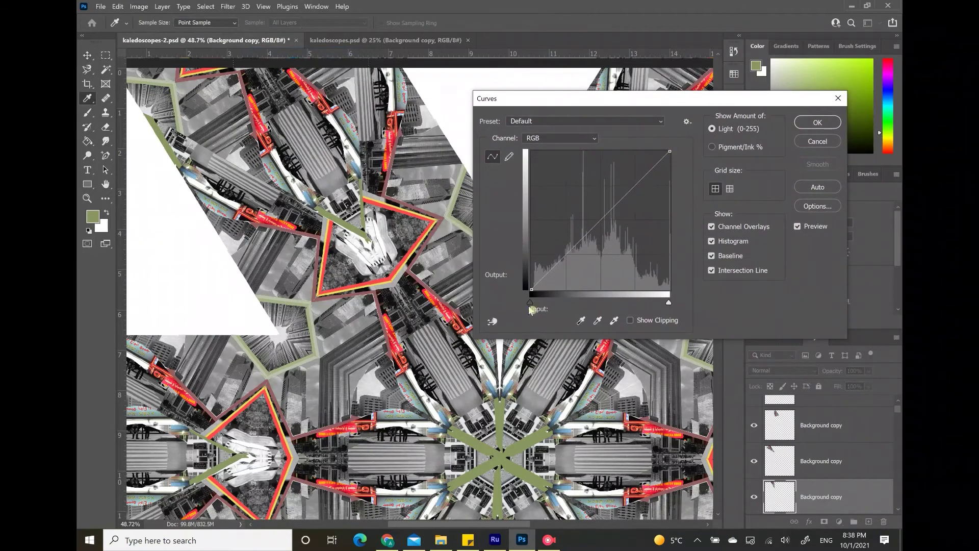
drag(618, 303, 529, 302)
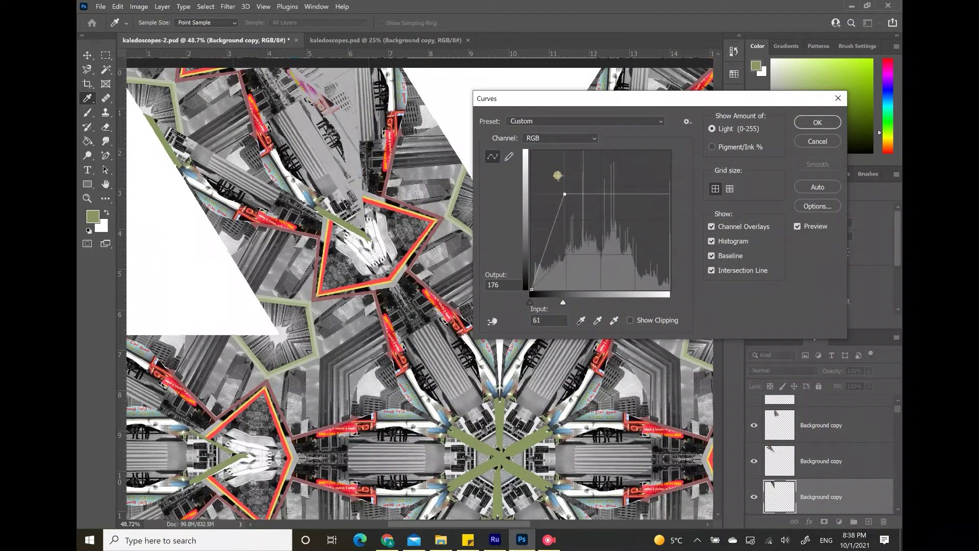
click(818, 141)
Step: Try lowering the wedge's exposure with an Exposure adjustment
click(139, 6)
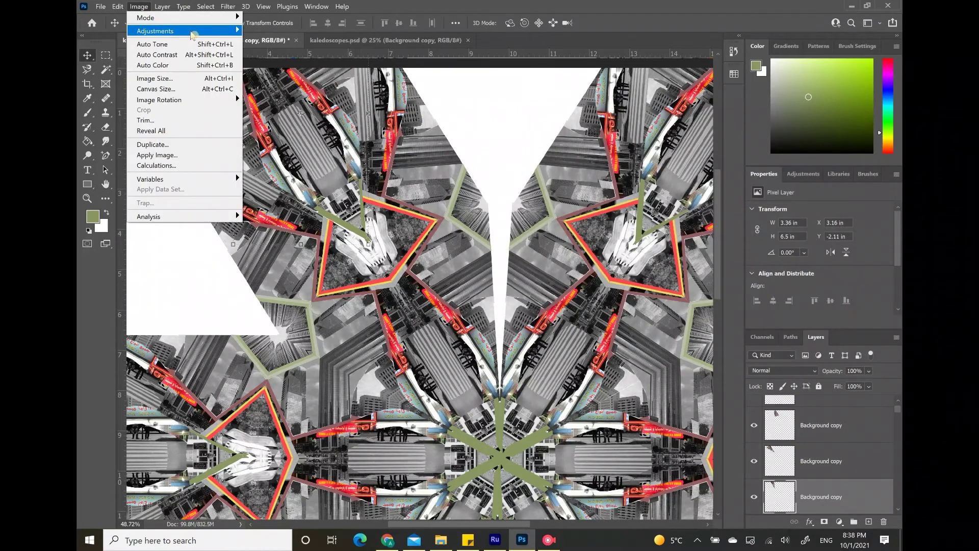
mouse_move(153, 30)
click(263, 62)
drag(456, 183, 426, 181)
click(547, 166)
Step: Try a Vibrance of +72 with a Saturation of -96 on the wedge, and cancel it
click(139, 6)
mouse_move(153, 30)
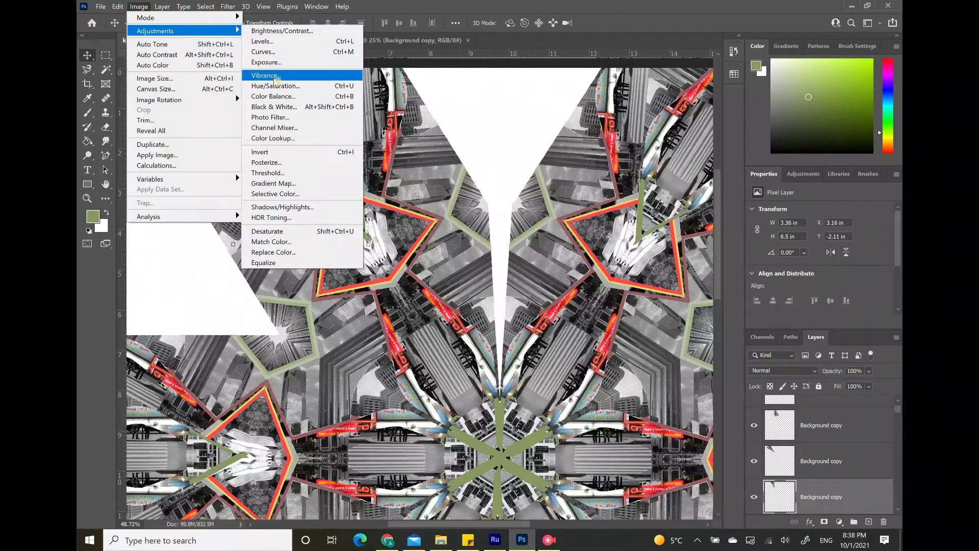
click(263, 76)
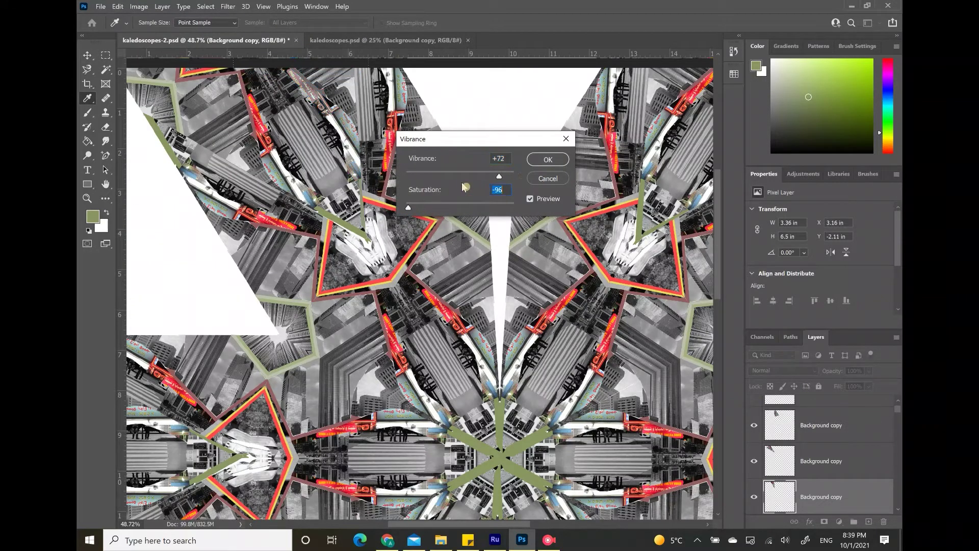
click(544, 178)
Step: Try shifting the wedge's colours with a Color Balance adjustment
click(138, 6)
mouse_move(161, 29)
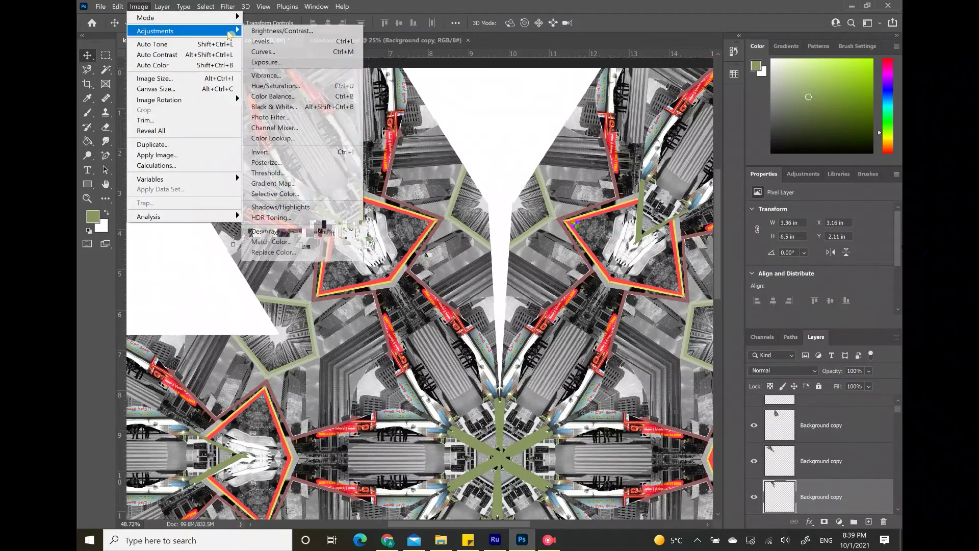
click(271, 94)
drag(775, 153, 530, 98)
drag(535, 144, 582, 158)
drag(534, 171, 487, 171)
click(652, 121)
Step: Try a Black and White conversion of the wedge with Reds at 164%, and cancel it
click(139, 6)
mouse_move(169, 31)
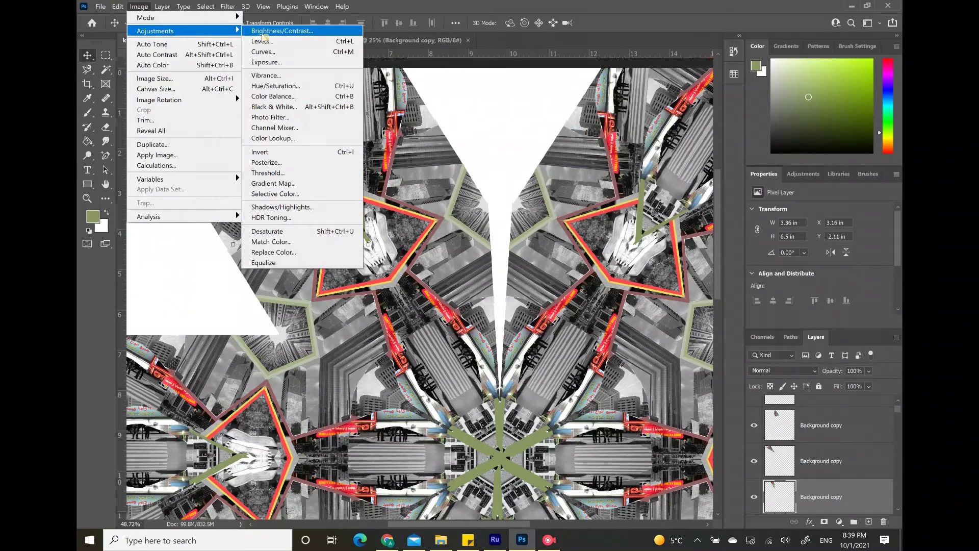
click(274, 107)
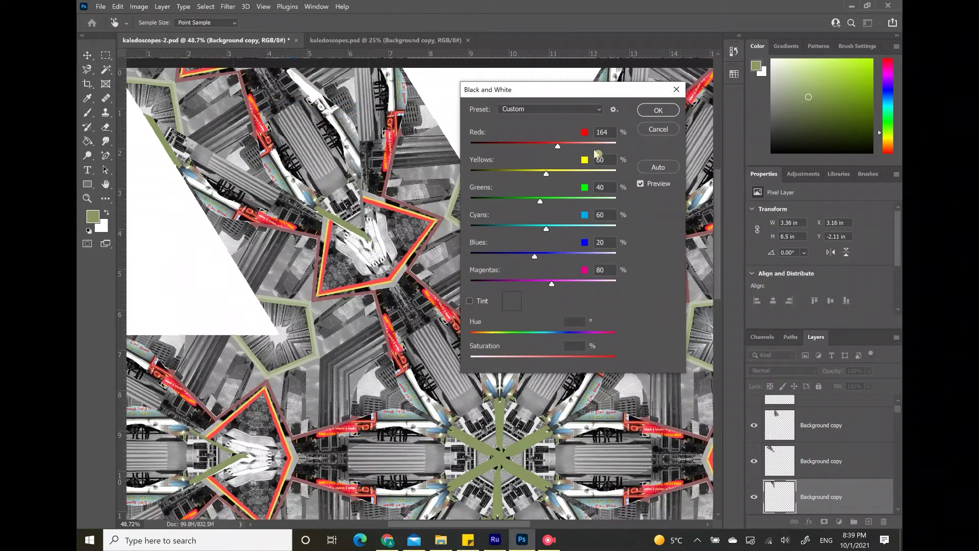
click(646, 134)
Step: Try inverting the wedge's colours, undo the change and reselect the wedge
click(138, 6)
mouse_move(168, 31)
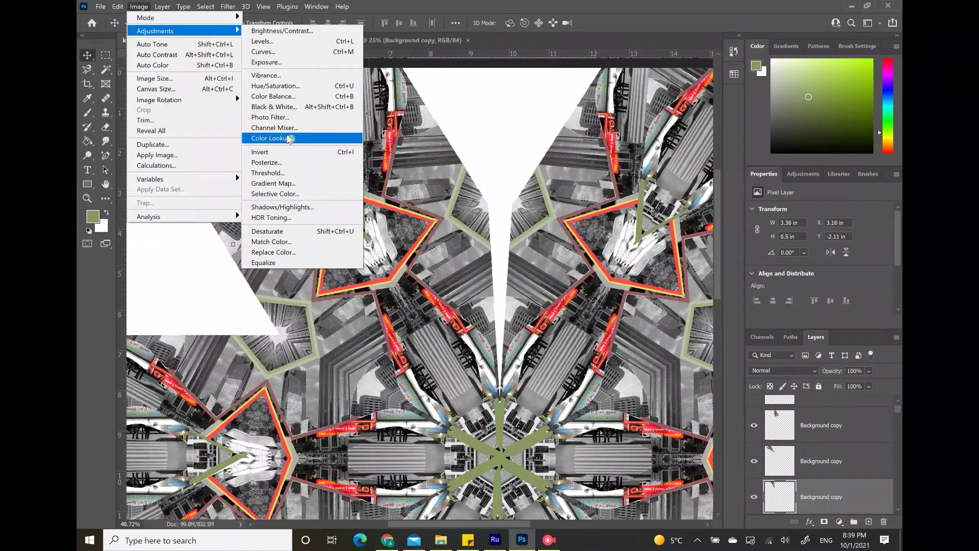
click(289, 138)
click(314, 63)
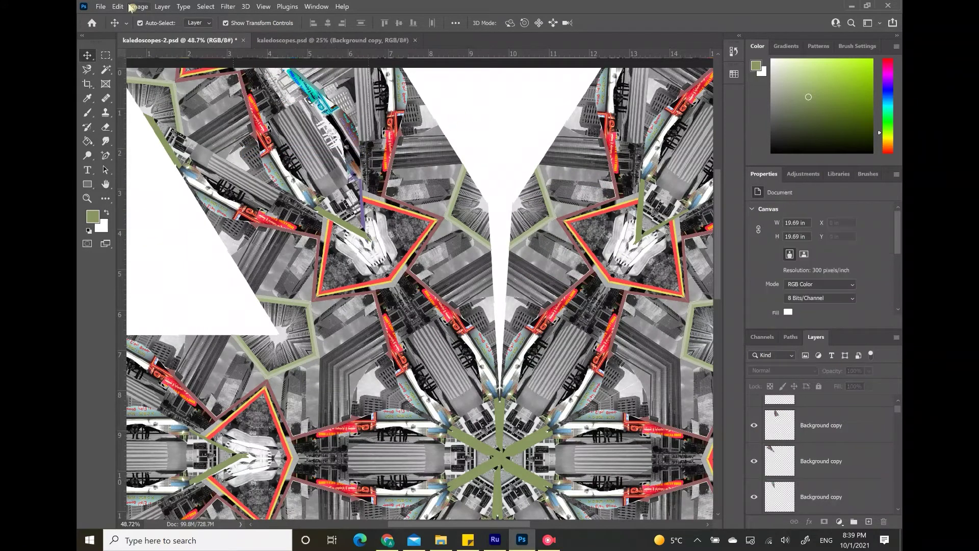
key(ctrl+z)
click(143, 6)
click(337, 101)
click(345, 107)
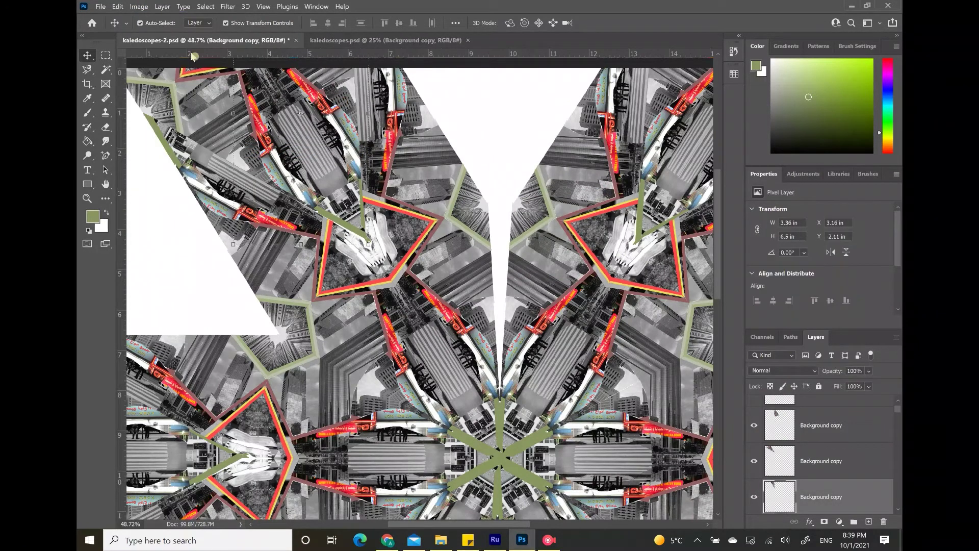
Step: Try a Channel Mixer adjustment of the wedge's red output with Green +90% and Blue -64%, and cancel it
click(139, 6)
mouse_move(168, 31)
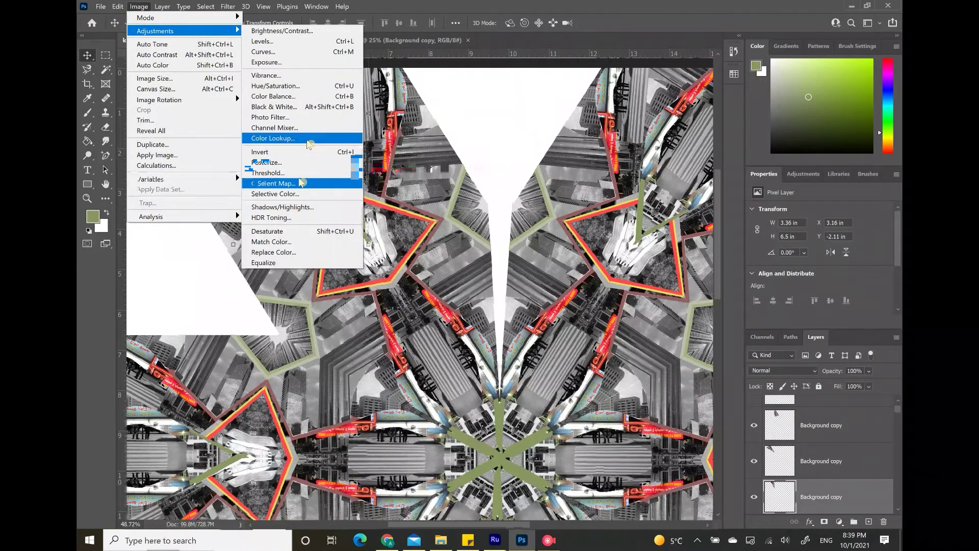
click(274, 128)
click(441, 169)
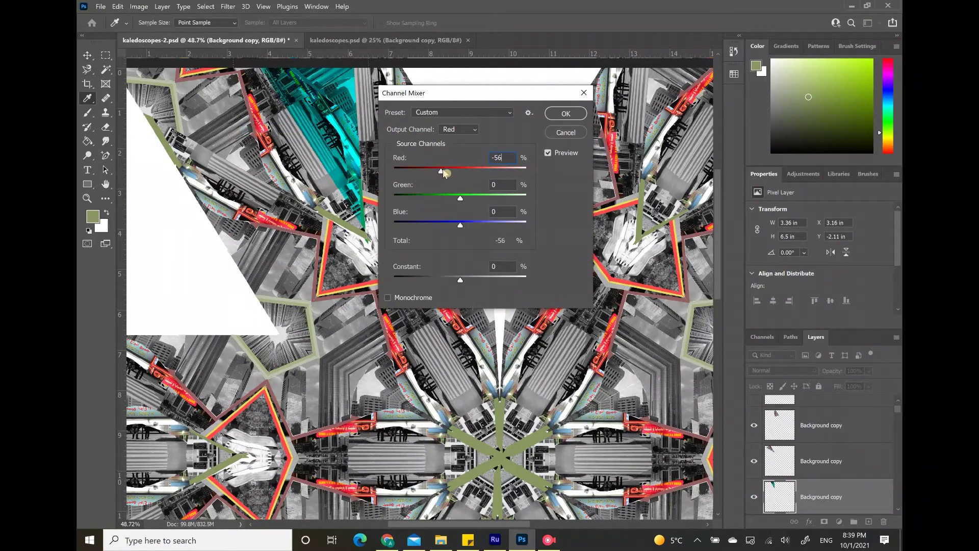
click(483, 168)
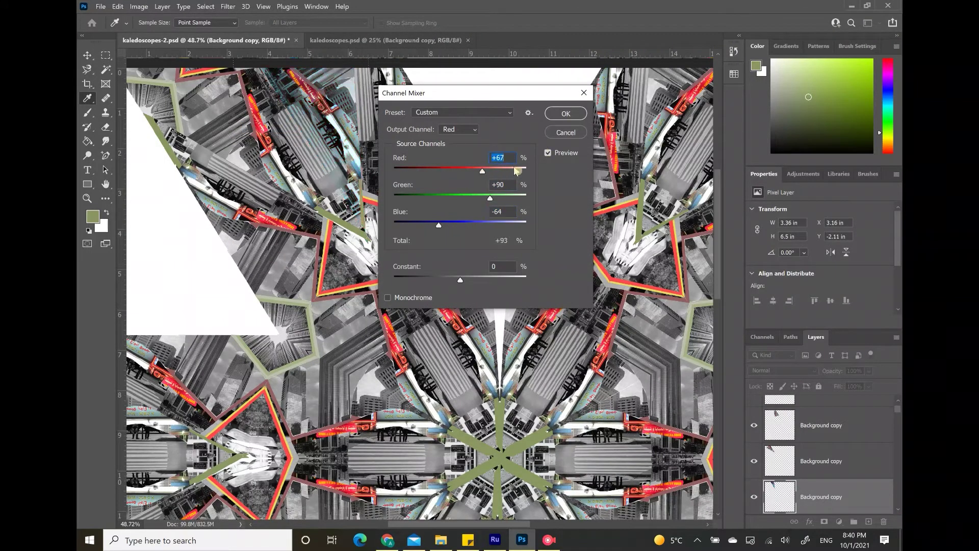
click(514, 168)
click(576, 133)
click(139, 6)
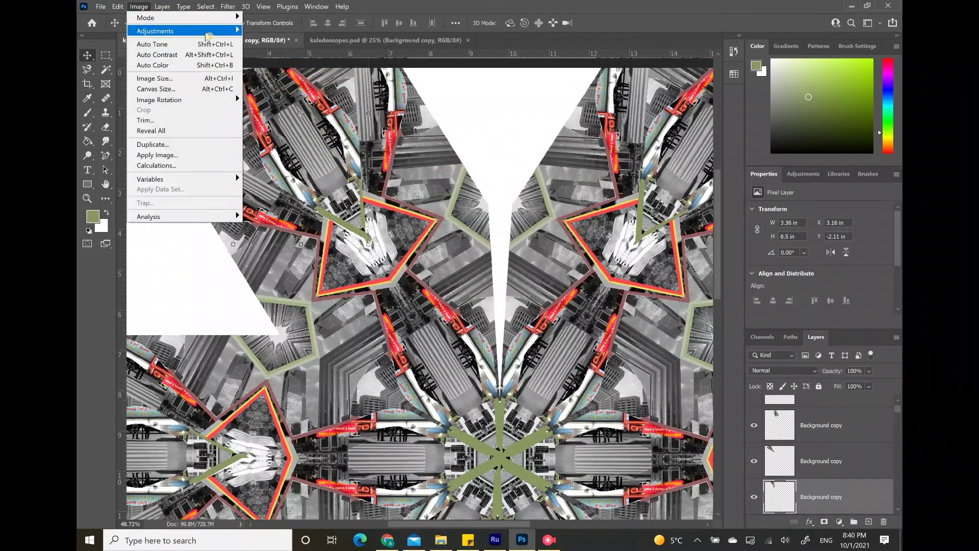
mouse_move(153, 25)
click(276, 48)
key(Escape)
click(139, 6)
click(275, 37)
click(707, 119)
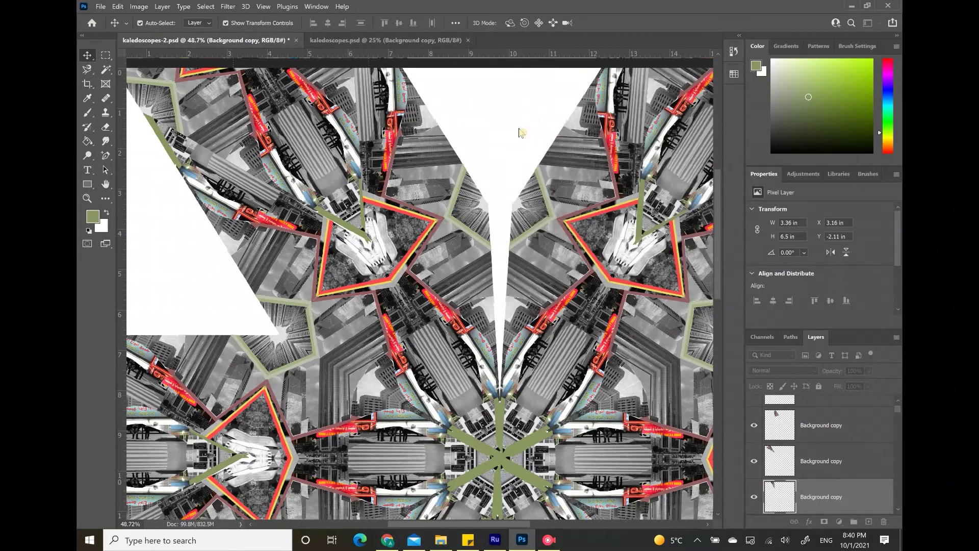
Step: Try a Gradient Map on the wedge with a dark green to red gradient, and cancel it
click(139, 6)
mouse_move(240, 33)
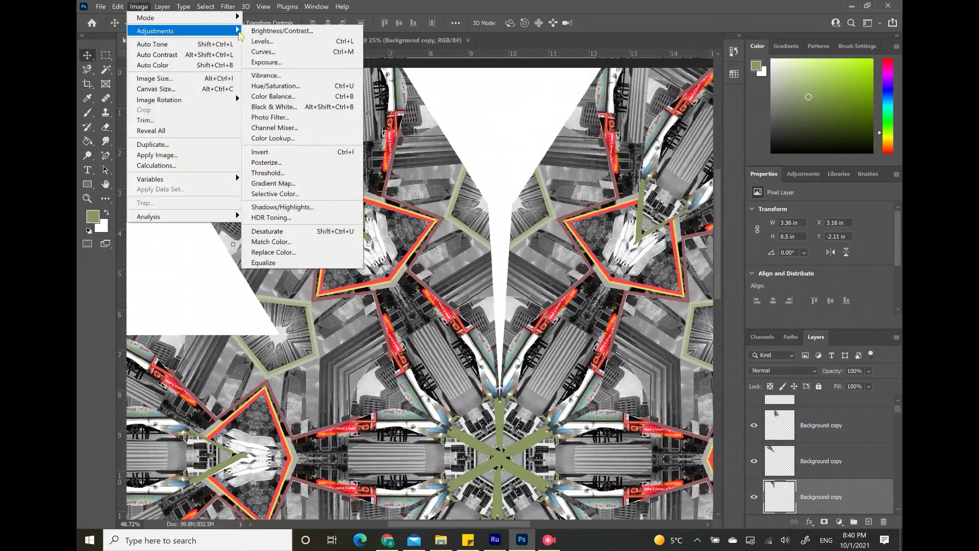
click(300, 183)
click(443, 165)
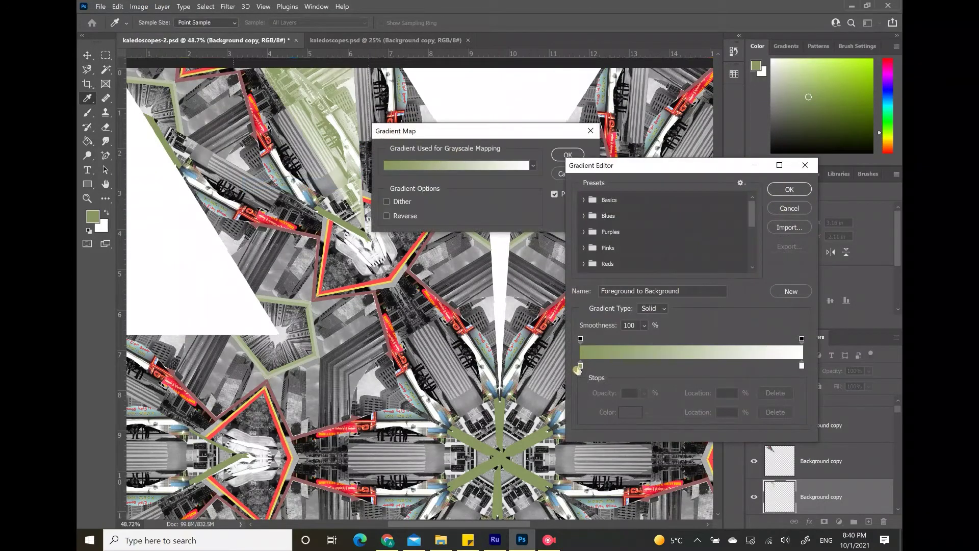
click(661, 265)
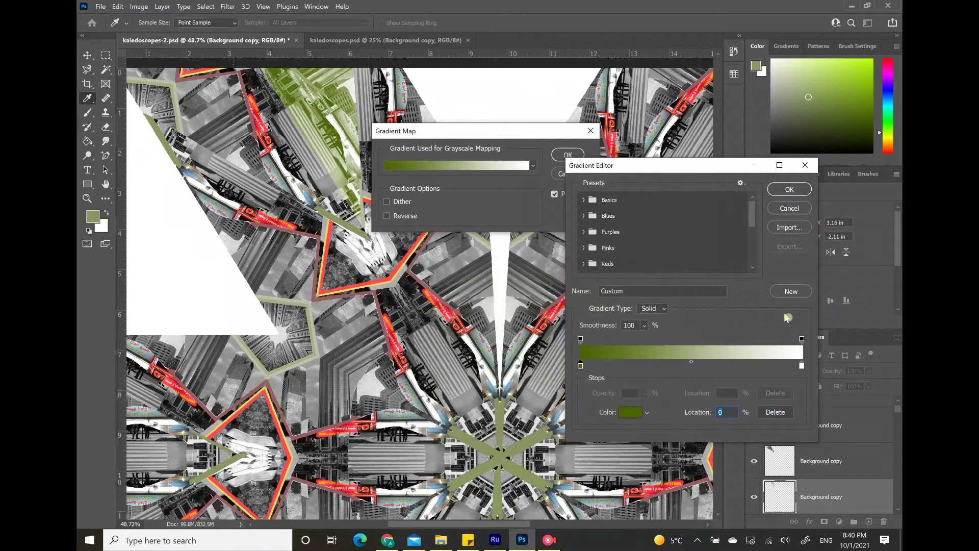
double_click(801, 366)
click(542, 280)
click(664, 269)
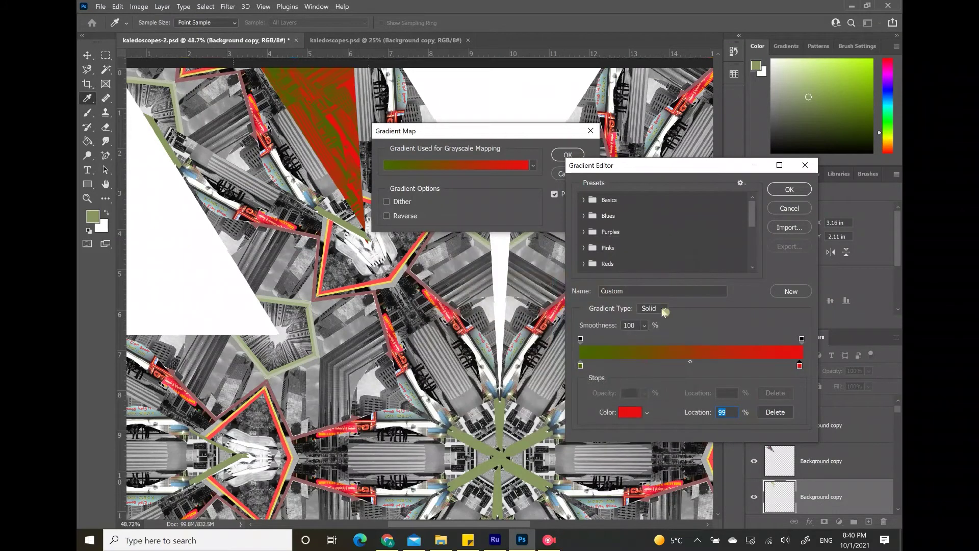
click(751, 356)
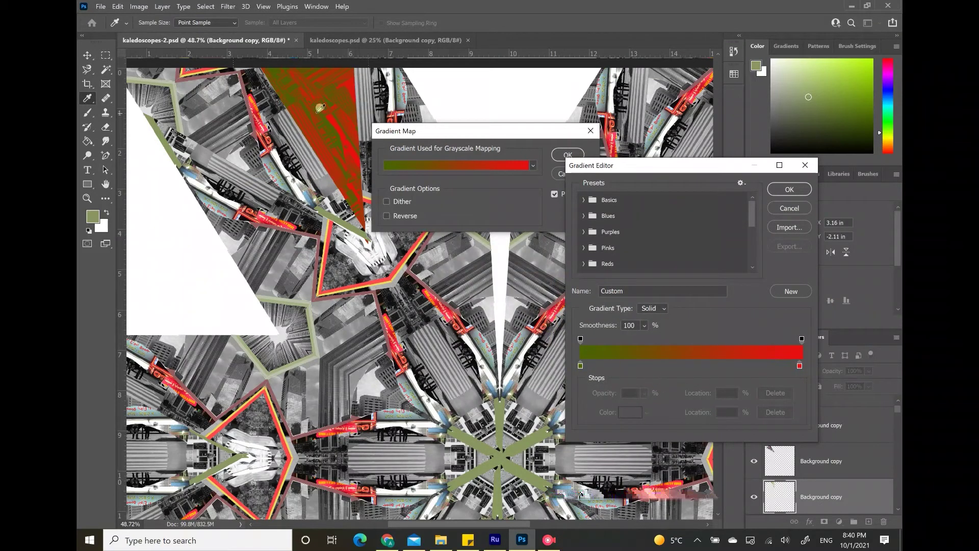
click(789, 208)
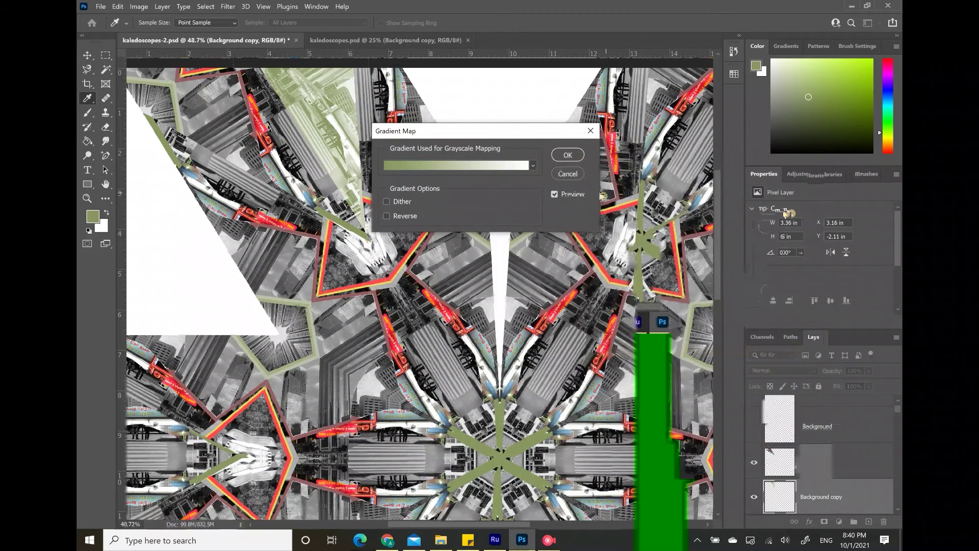
click(564, 173)
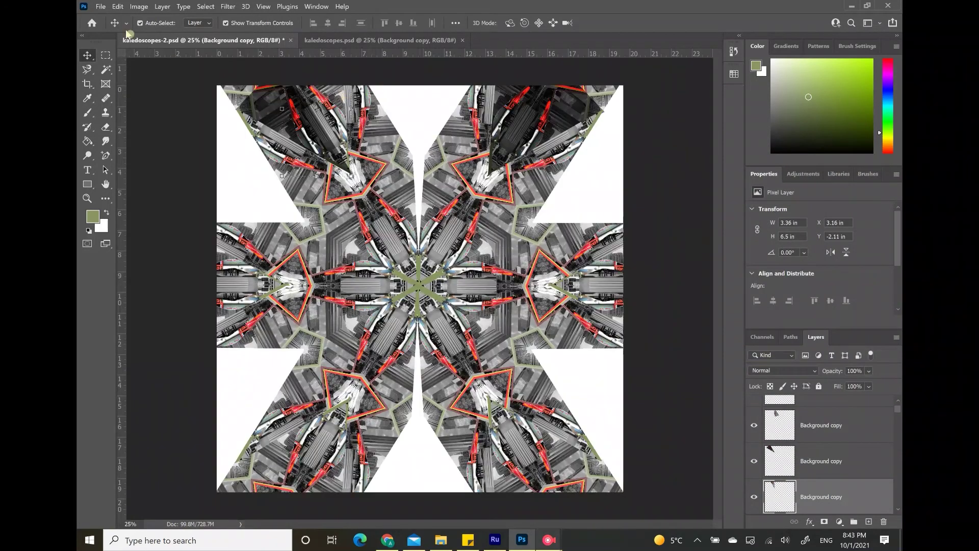
Step: Darken the selected outer wedge of the upper-left arm with a Brightness/Contrast adjustment
click(138, 6)
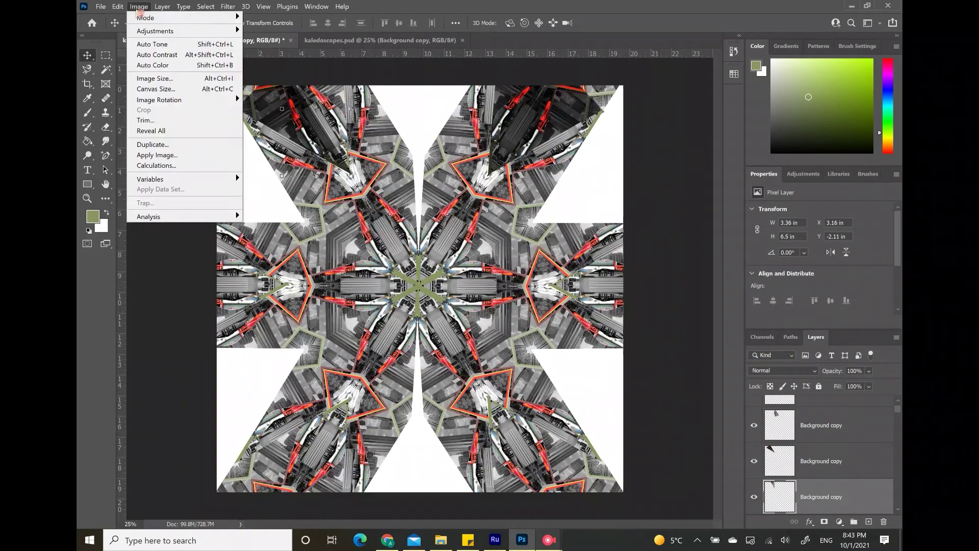
mouse_move(174, 29)
click(267, 37)
click(478, 161)
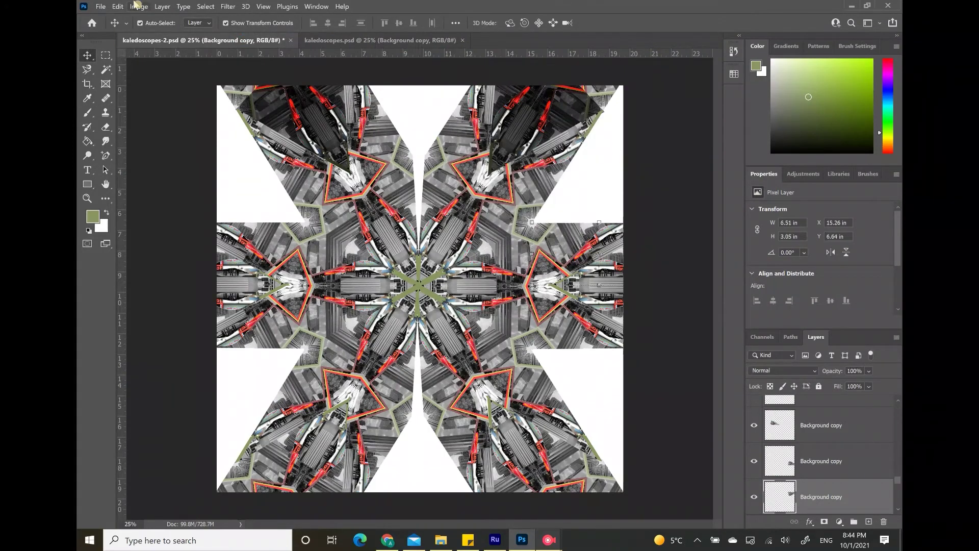
Step: Try darkening the upper wedge of the right arm with a Brightness/Contrast adjustment, and undo it
click(138, 6)
mouse_move(171, 29)
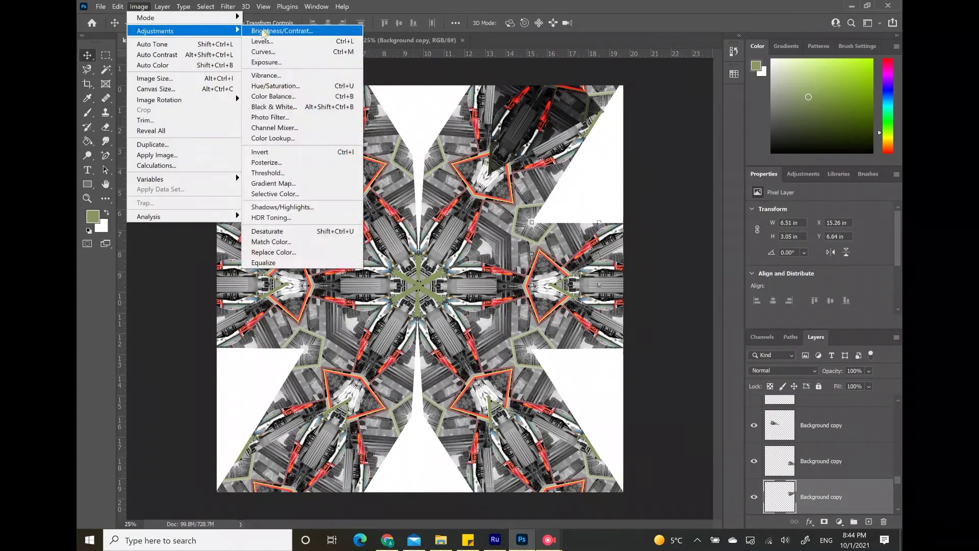
click(266, 32)
click(476, 161)
click(551, 187)
click(606, 148)
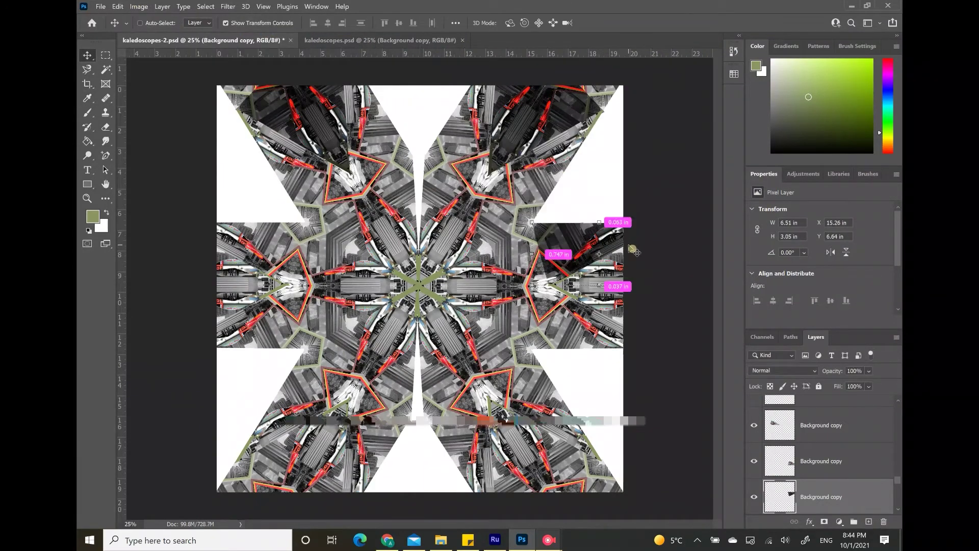
key(ctrl+z)
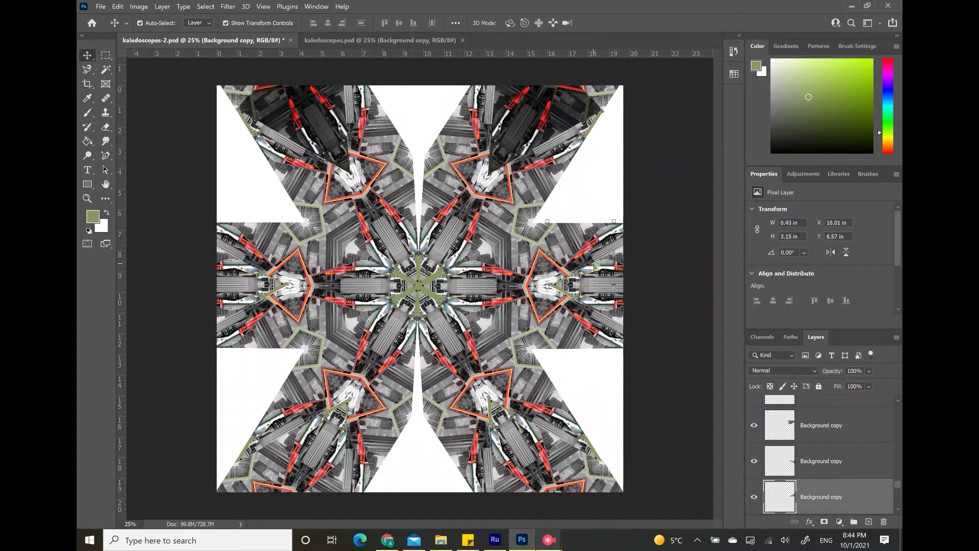
key(ctrl+shift+z)
key(ctrl+z)
Step: Select the wedge just above the right arm's centre line and darken it with a Brightness/Contrast adjustment
click(676, 283)
click(618, 281)
click(139, 6)
mouse_move(224, 31)
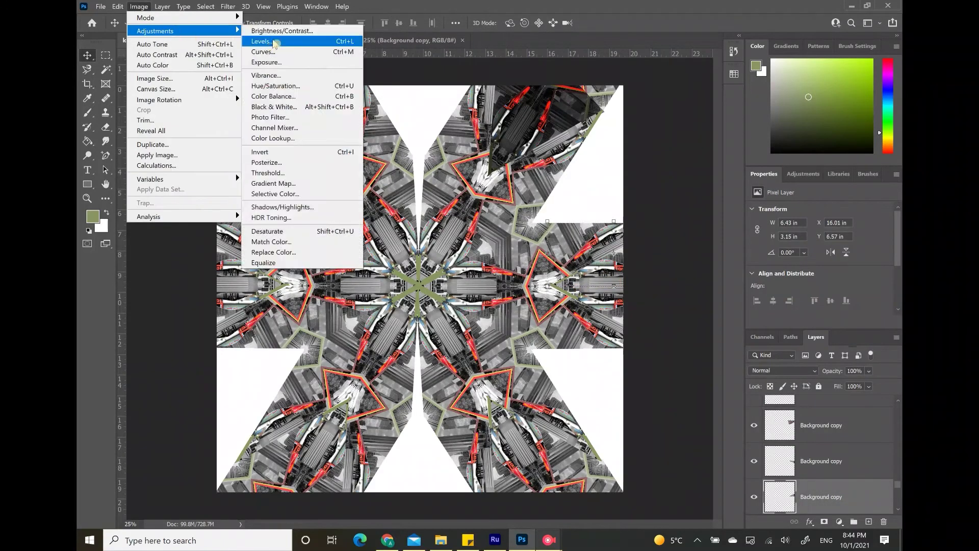
click(277, 31)
click(475, 159)
click(558, 187)
click(612, 148)
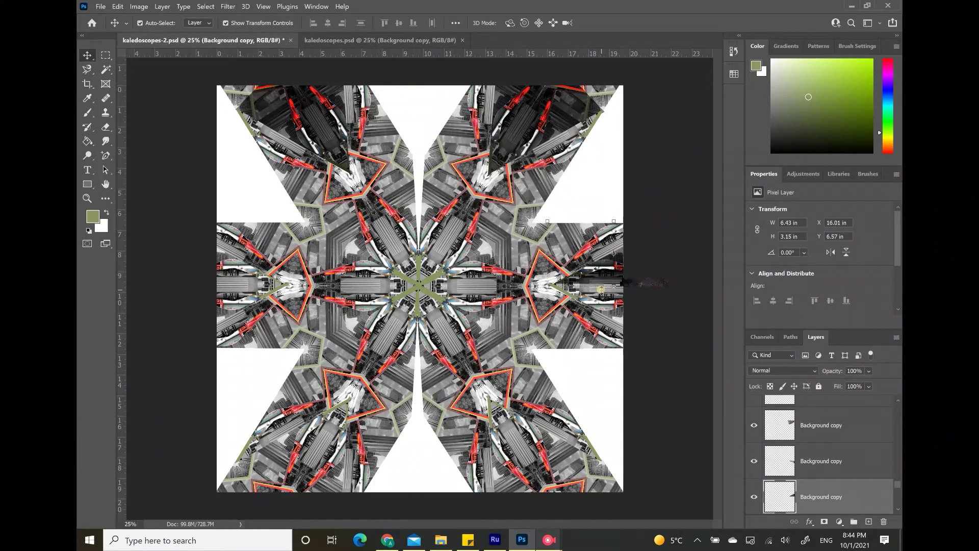
Step: Darken the mirrored wedge just below the right arm's centre line with the same Brightness/Contrast settings
click(658, 289)
click(612, 295)
click(138, 7)
mouse_move(197, 32)
click(265, 32)
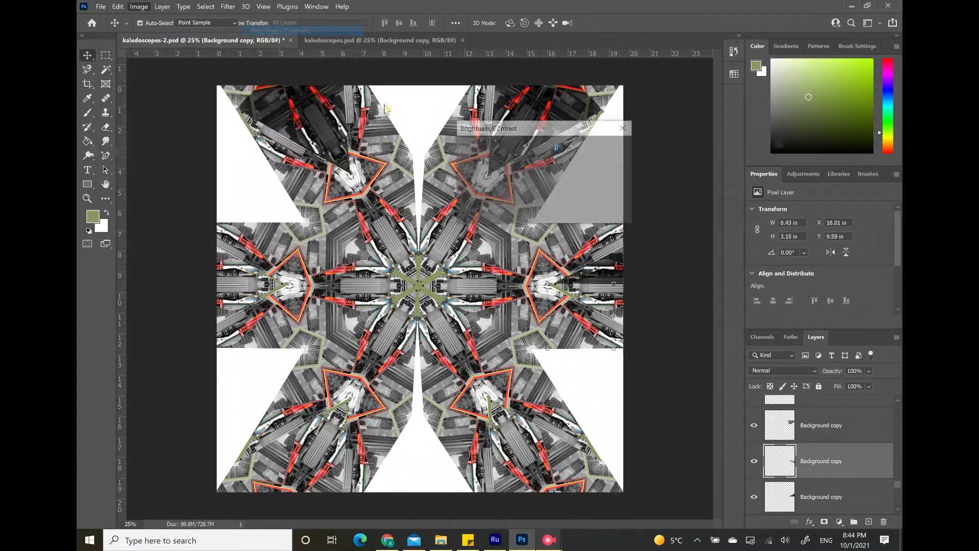
key(Return)
mouse_move(555, 543)
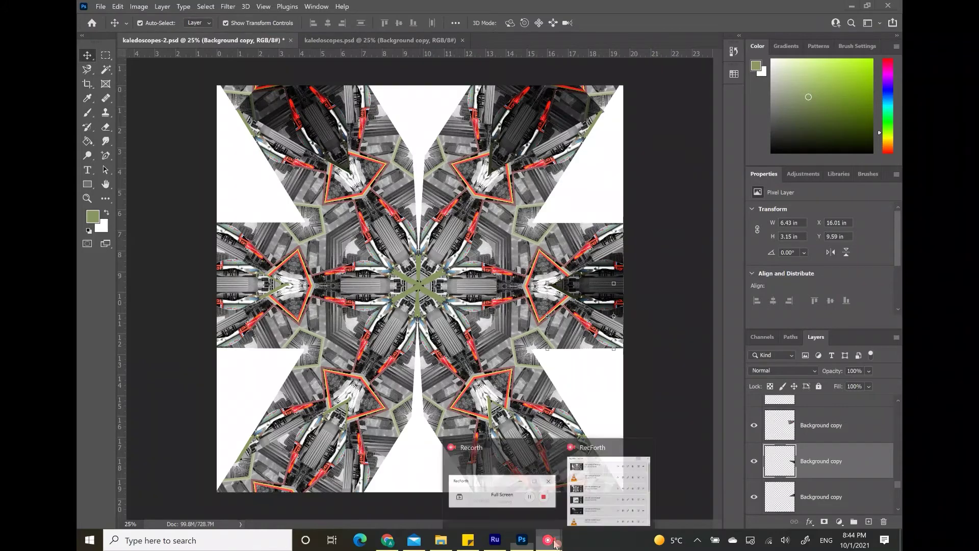
click(501, 491)
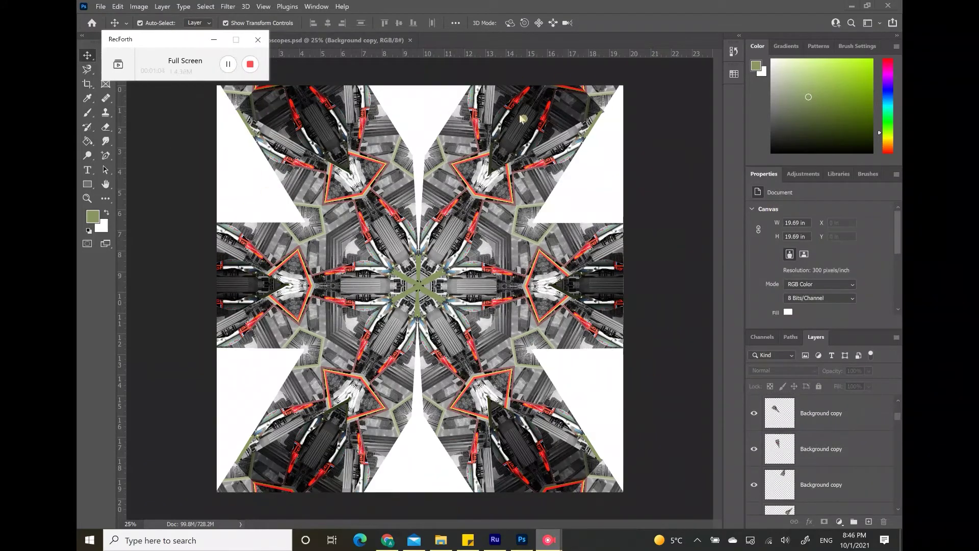
Step: Add a new layer above all the wedges and draw a rectangle of about 6078 × 6070 px covering the whole canvas
click(652, 282)
click(825, 426)
scroll(824, 431, up, 4)
click(844, 409)
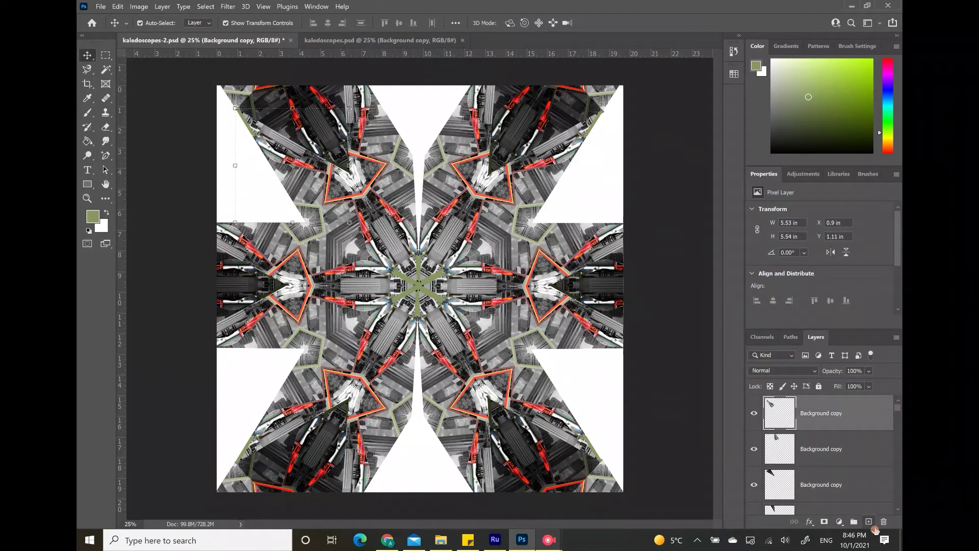
click(869, 522)
click(85, 187)
drag(211, 81, 635, 498)
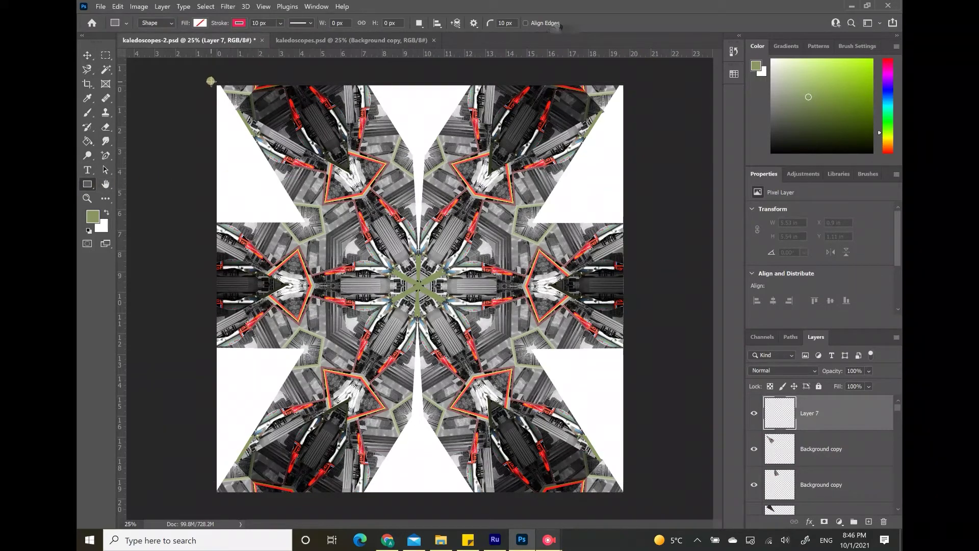
drag(210, 81, 628, 499)
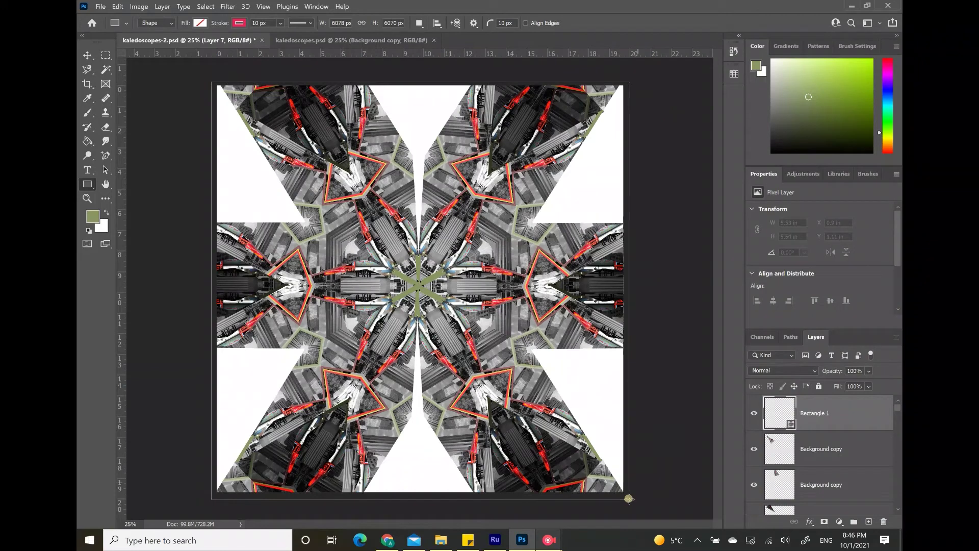
Step: Fill the rectangle with the recently used burgundy and remove its stroke
click(199, 23)
click(160, 81)
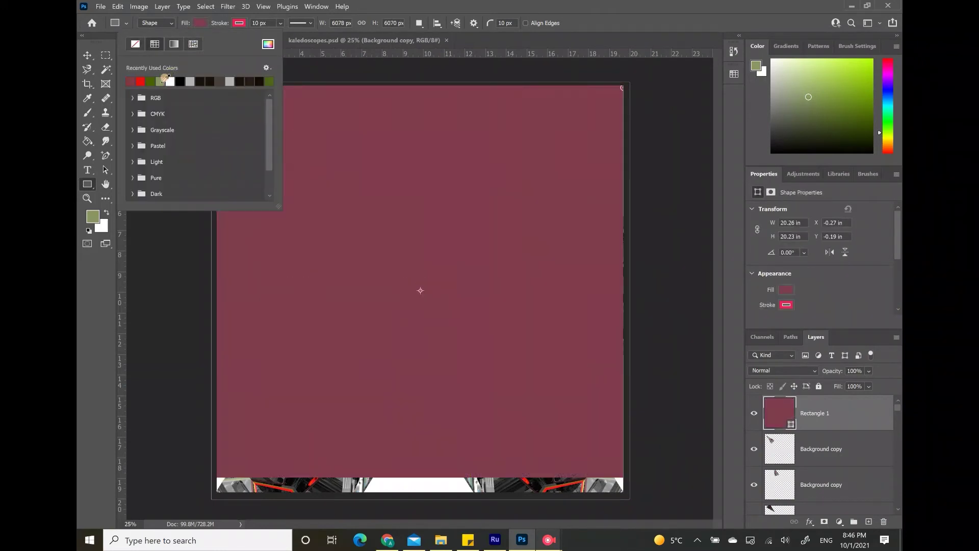
click(239, 23)
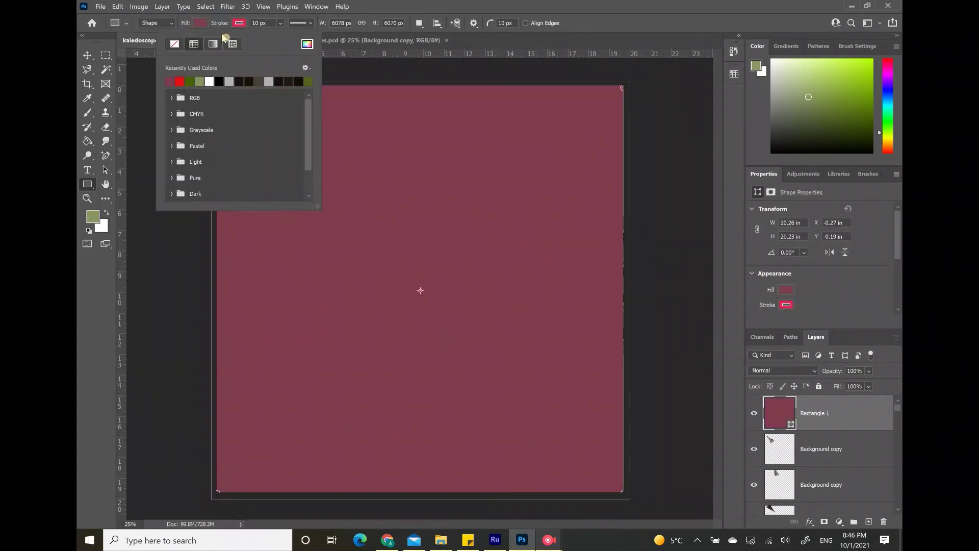
click(174, 44)
Step: Set the burgundy rectangle layer's blend mode to Overlay
click(85, 56)
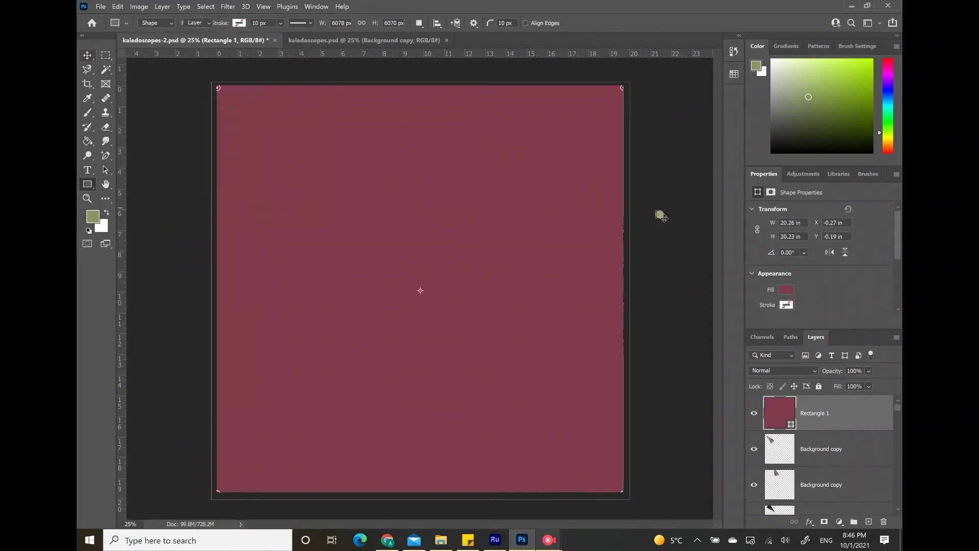
key(v)
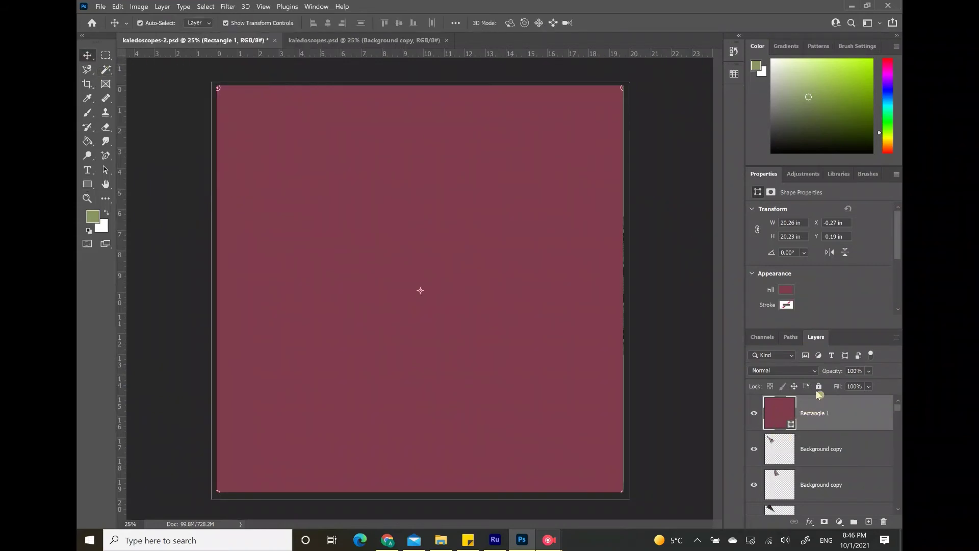
click(814, 372)
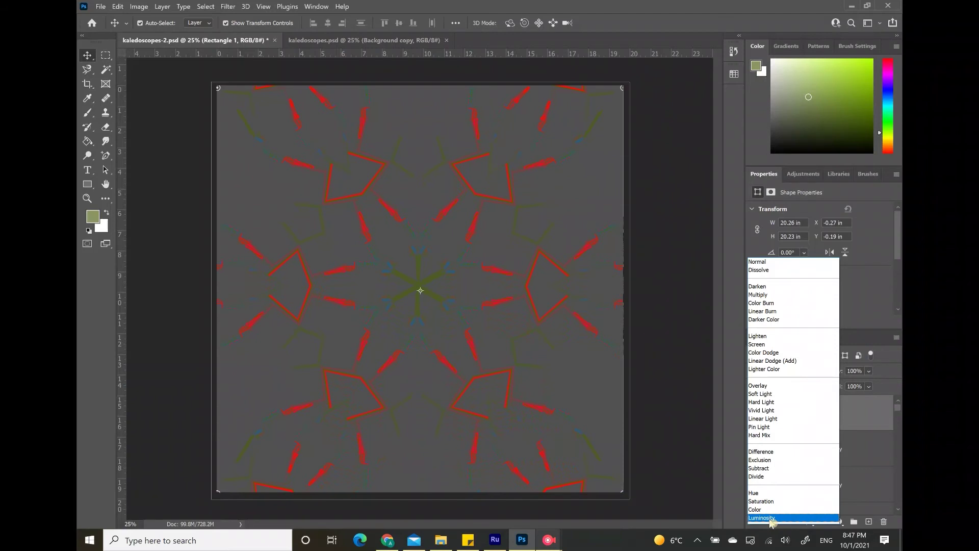
click(791, 386)
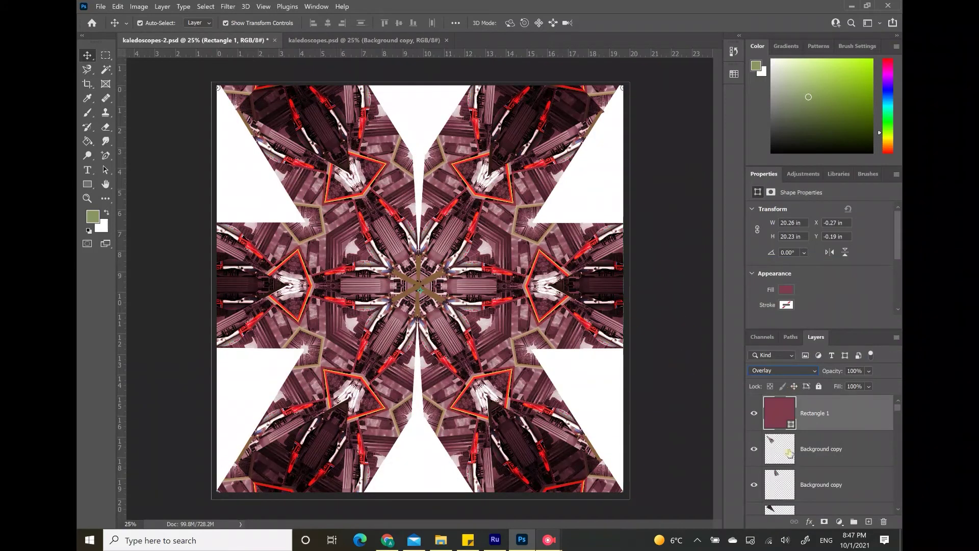
Step: Add a layer mask to the rectangle and paint black over the middle of the upper-right arm to remove its tint
click(824, 522)
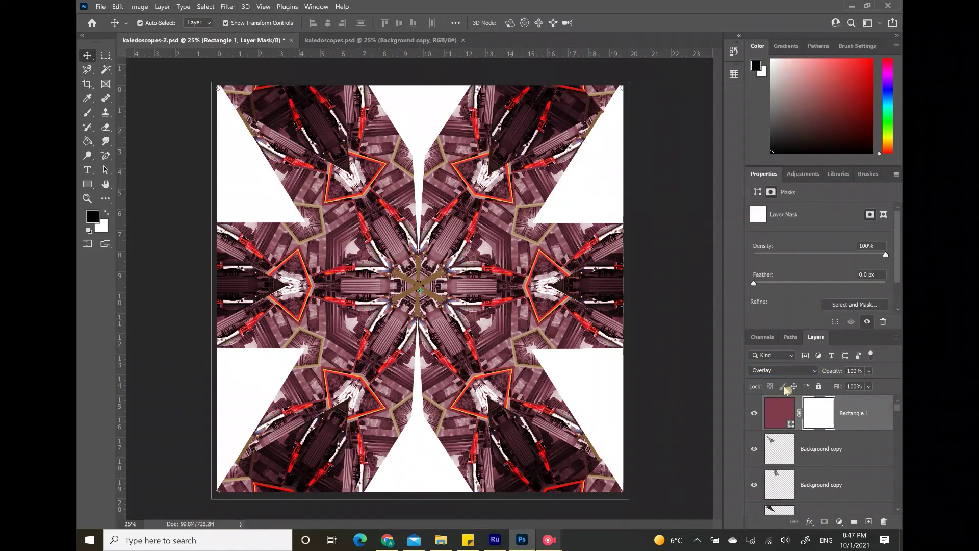
key(b)
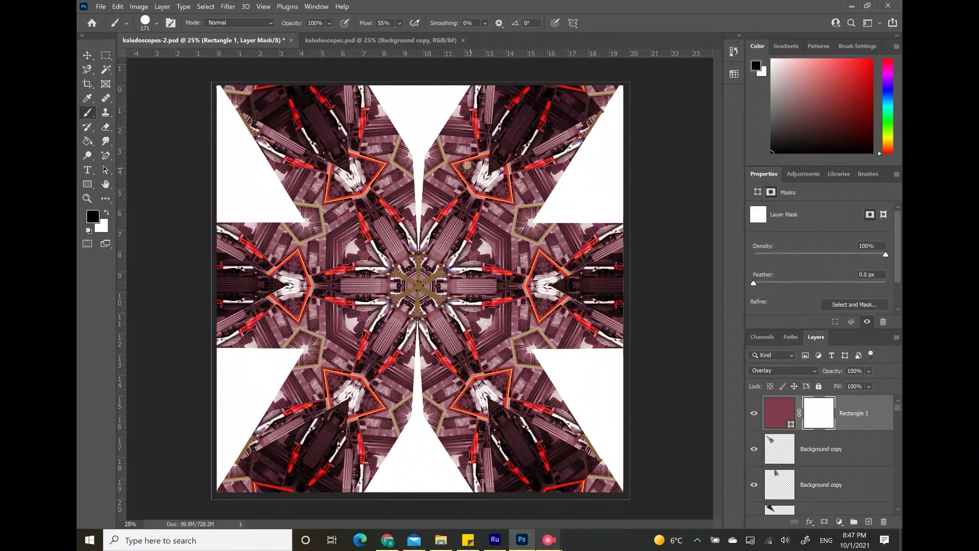
mouse_move(468, 166)
mouse_down()
mouse_move(500, 187)
mouse_move(502, 99)
mouse_move(556, 80)
mouse_move(584, 105)
mouse_move(501, 152)
mouse_move(548, 91)
mouse_up()
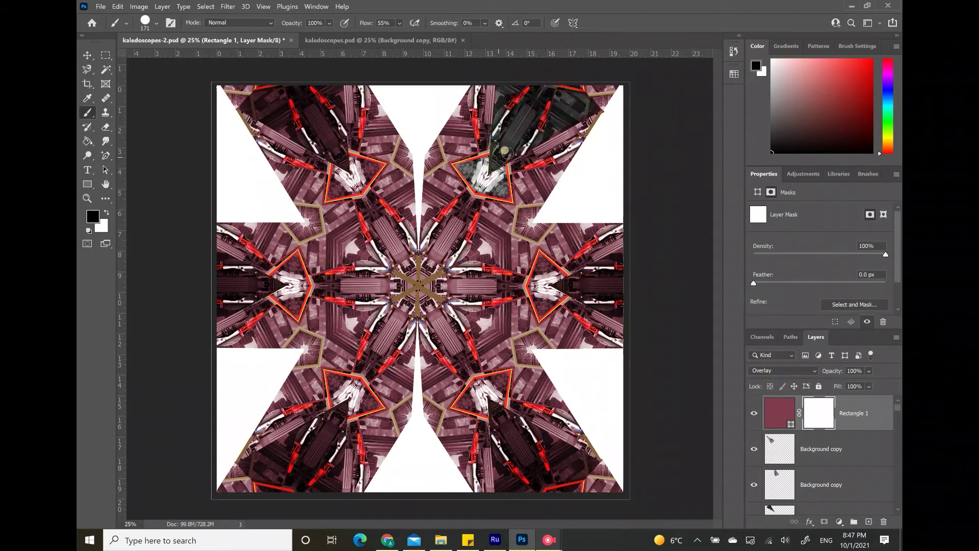
mouse_move(467, 198)
mouse_down()
mouse_move(428, 265)
mouse_move(469, 199)
mouse_move(456, 239)
mouse_up()
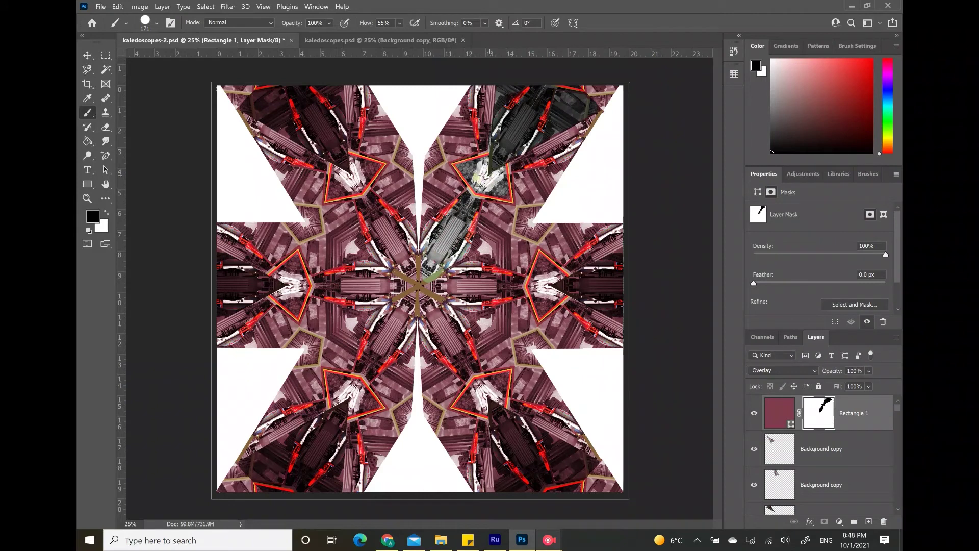
Step: Mask the burgundy tint off the middle of the right arm and the pattern's centre, touching up the overspray in white
mouse_move(540, 254)
mouse_down()
mouse_move(551, 289)
mouse_move(614, 255)
mouse_move(571, 294)
mouse_move(605, 300)
mouse_move(487, 276)
mouse_move(425, 280)
mouse_move(447, 296)
mouse_move(407, 277)
mouse_move(413, 296)
mouse_up()
drag(546, 314, 569, 326)
key(x)
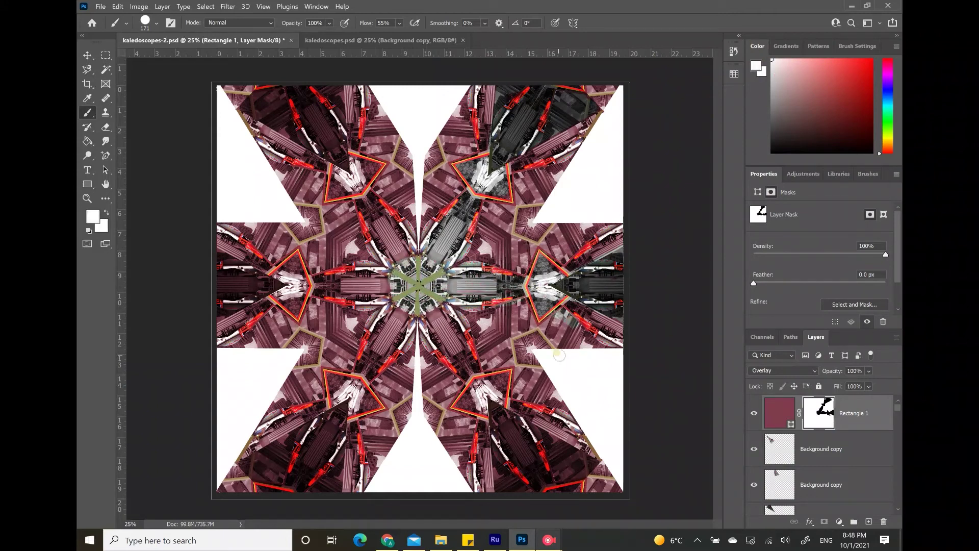
key(x)
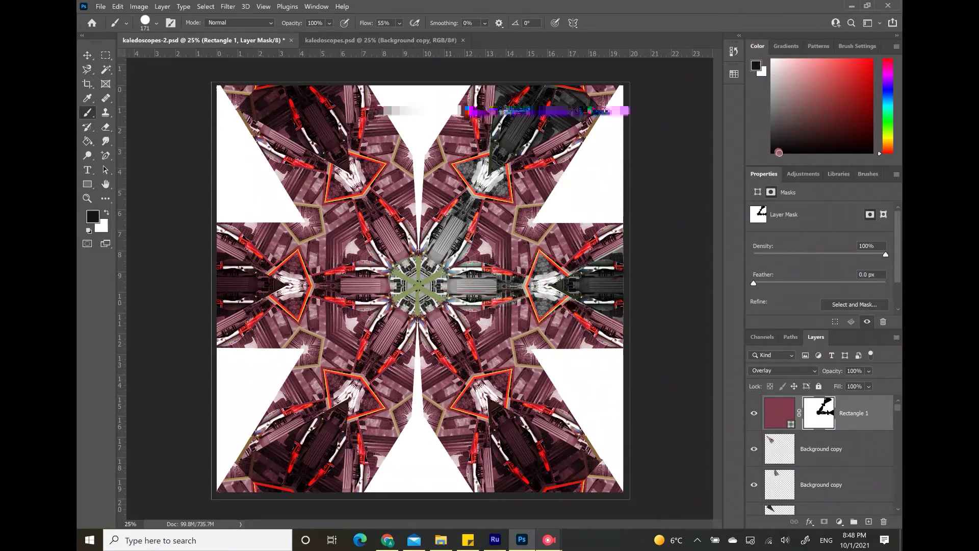
Step: Paint black on the rectangle's mask over the upper-left, left, lower-left and lower-right arms, then touch up the lower-right overspray in white
mouse_move(393, 261)
mouse_down()
mouse_move(367, 221)
mouse_move(378, 215)
mouse_move(384, 234)
mouse_move(373, 202)
mouse_move(407, 249)
mouse_move(392, 210)
mouse_move(362, 225)
mouse_move(366, 200)
mouse_move(349, 165)
mouse_move(347, 184)
mouse_move(273, 121)
mouse_move(267, 94)
mouse_move(291, 101)
mouse_move(269, 98)
mouse_move(304, 124)
mouse_move(337, 114)
mouse_move(316, 129)
mouse_up()
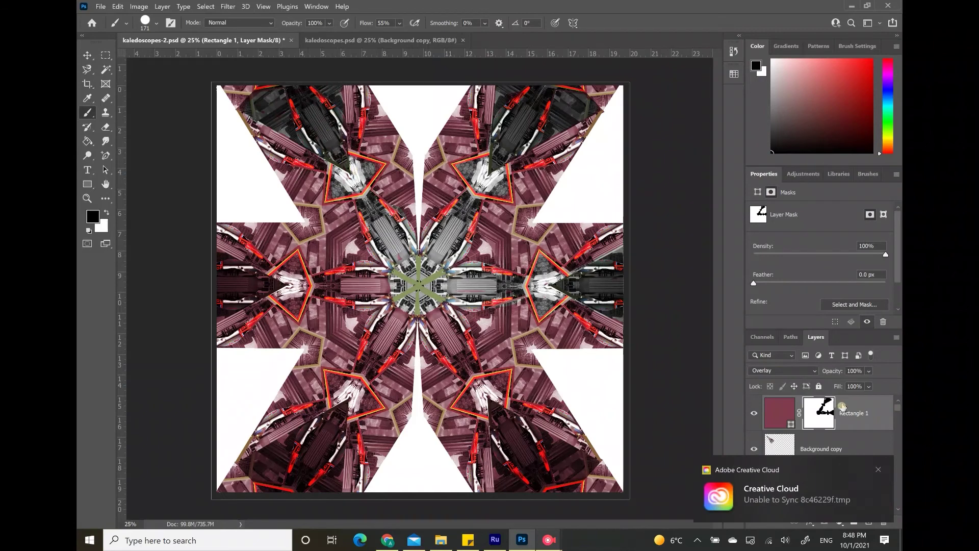
click(879, 470)
mouse_move(273, 292)
mouse_down()
mouse_move(212, 264)
mouse_move(220, 257)
mouse_move(225, 297)
mouse_move(236, 277)
mouse_move(219, 317)
mouse_move(283, 264)
mouse_move(307, 285)
mouse_move(280, 292)
mouse_move(373, 267)
mouse_move(352, 267)
mouse_move(361, 284)
mouse_move(322, 285)
mouse_move(368, 302)
mouse_move(386, 279)
mouse_move(371, 323)
mouse_move(383, 357)
mouse_move(371, 338)
mouse_move(394, 298)
mouse_move(439, 305)
mouse_move(465, 351)
mouse_move(452, 361)
mouse_move(425, 316)
mouse_move(465, 368)
mouse_up()
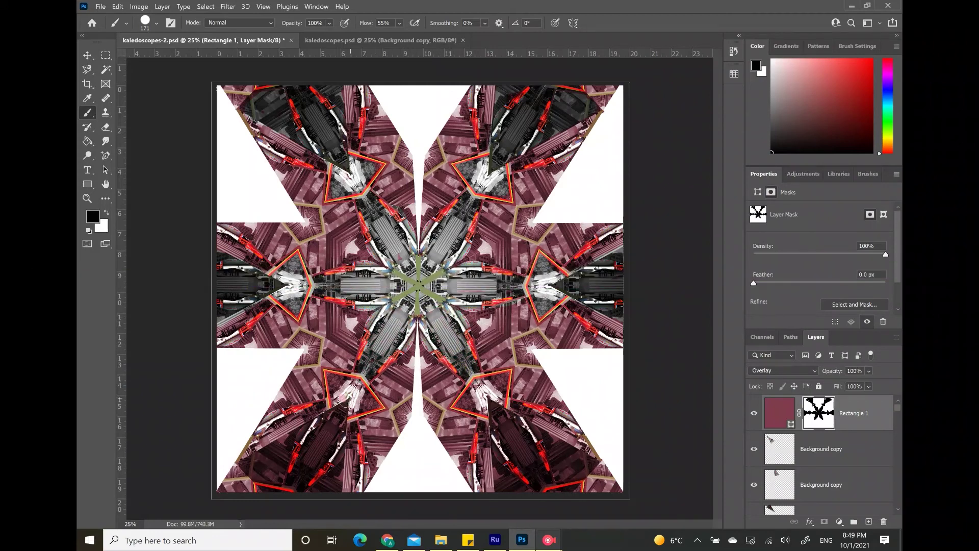
mouse_move(348, 398)
mouse_down()
mouse_move(260, 452)
mouse_move(294, 491)
mouse_move(330, 490)
mouse_move(333, 412)
mouse_move(341, 487)
mouse_move(313, 486)
mouse_move(319, 433)
mouse_move(270, 465)
mouse_move(319, 475)
mouse_up()
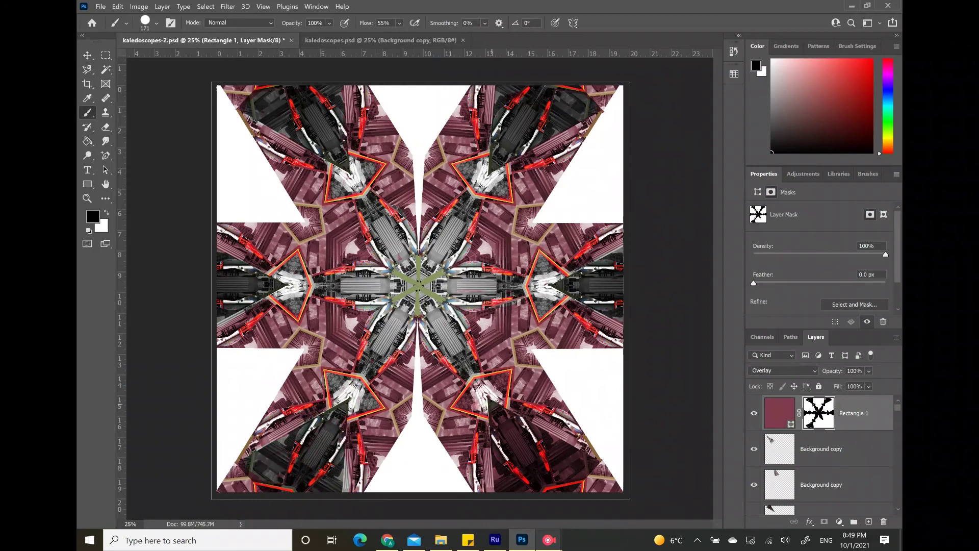
mouse_move(474, 408)
mouse_down()
mouse_move(486, 375)
mouse_move(503, 440)
mouse_move(498, 419)
mouse_move(588, 462)
mouse_move(506, 482)
mouse_move(508, 497)
mouse_move(502, 437)
mouse_move(534, 439)
mouse_move(521, 470)
mouse_up()
key(x)
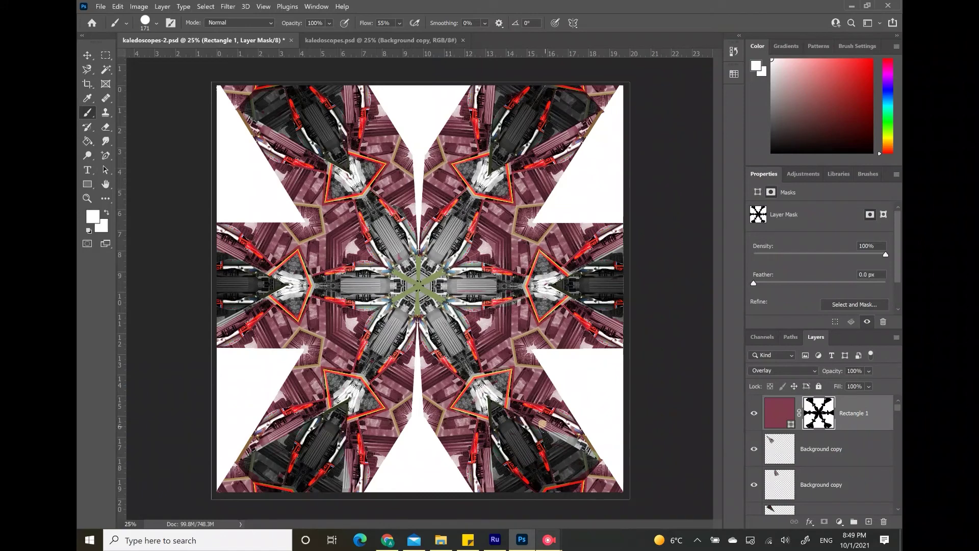
drag(543, 423, 535, 423)
Step: Add a new layer above the burgundy rectangle and set its blend mode to Overlay
click(869, 522)
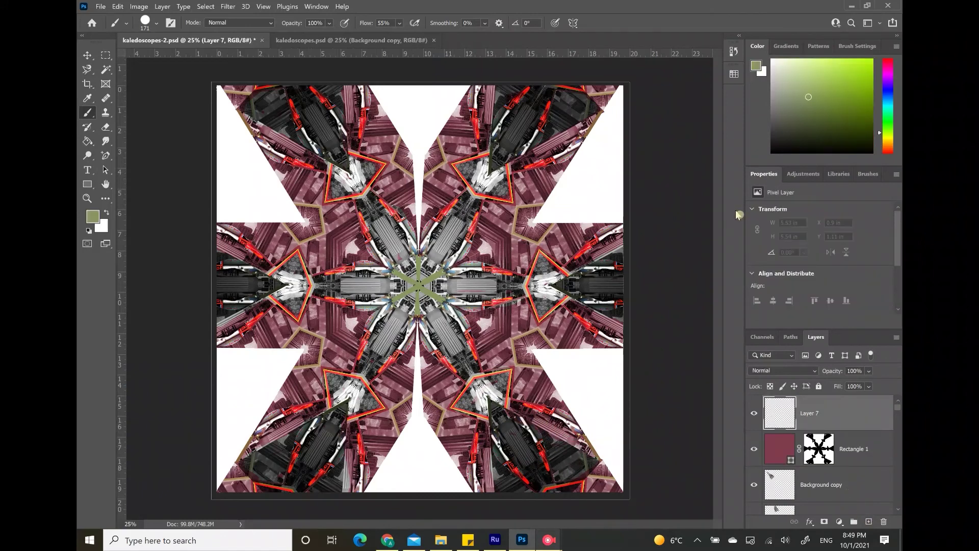
click(807, 371)
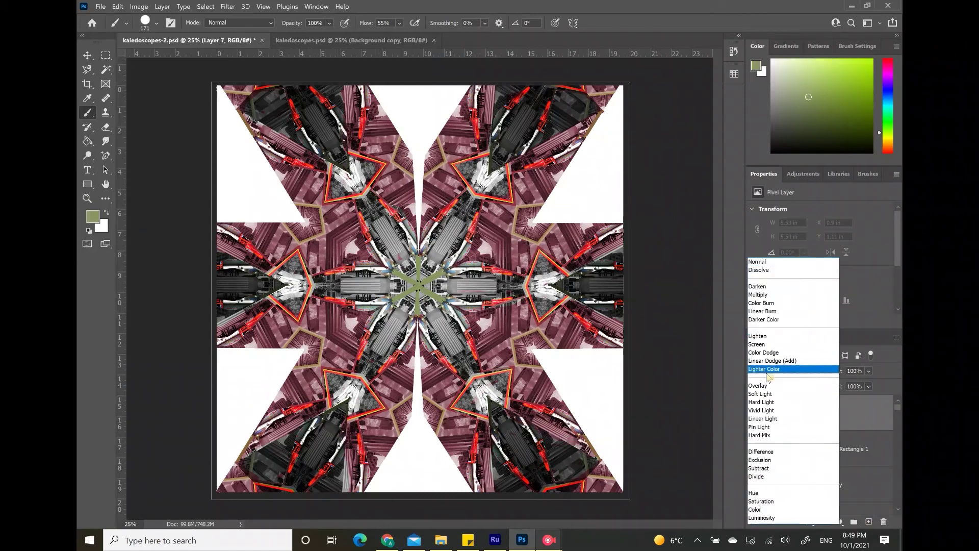
click(808, 371)
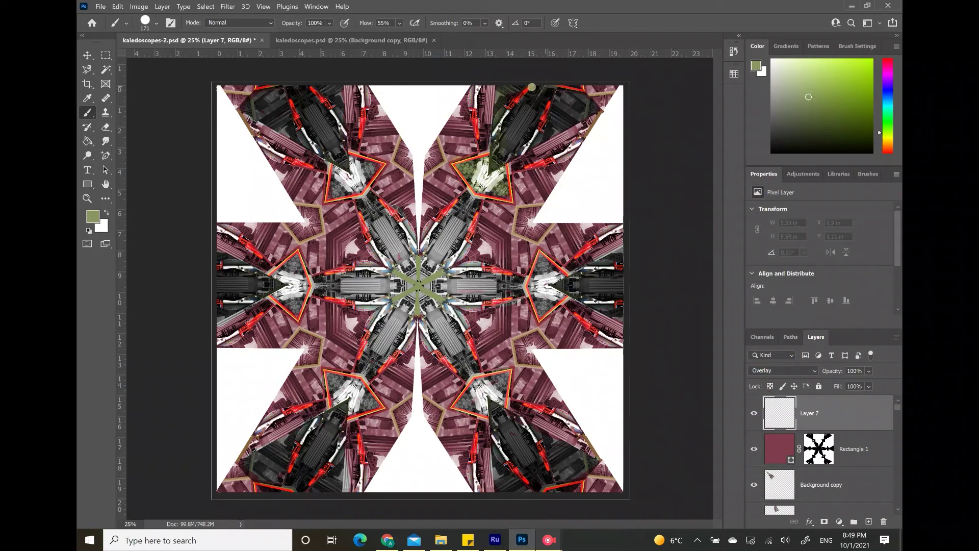
click(818, 452)
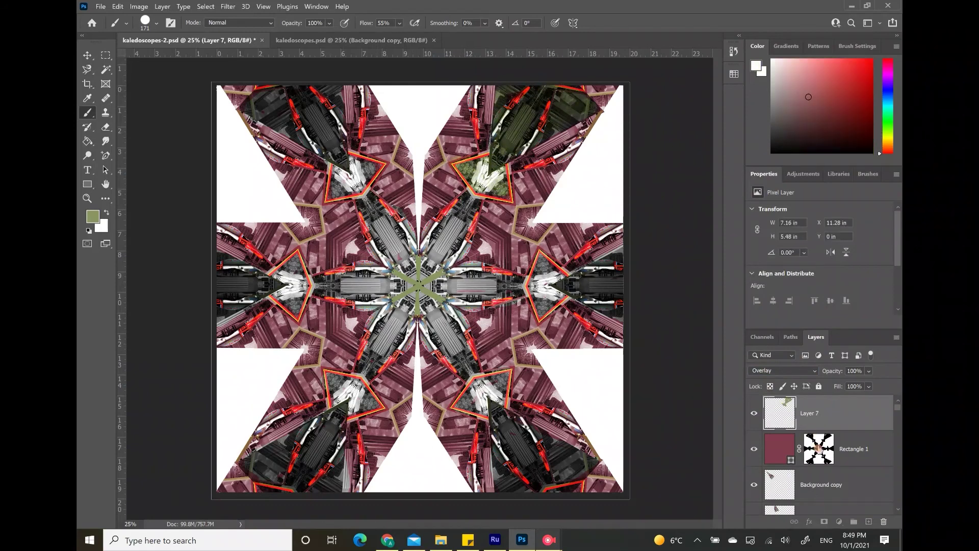
key(Delete)
key(ctrl+z)
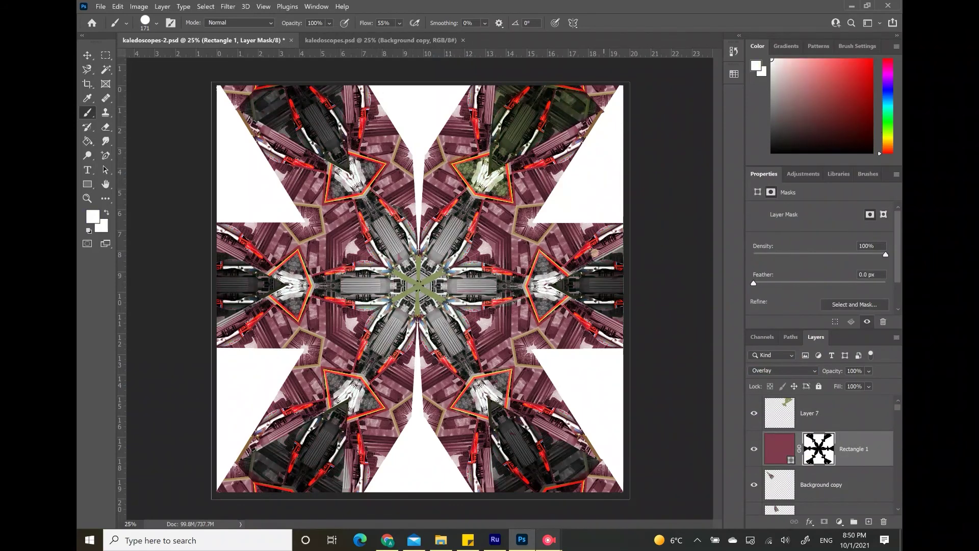
Step: Brush olive green over the centre and all six arms on the new Overlay layer
click(811, 412)
mouse_move(438, 233)
mouse_down()
mouse_move(461, 201)
mouse_move(417, 283)
mouse_move(399, 278)
mouse_move(537, 269)
mouse_move(559, 294)
mouse_move(576, 295)
mouse_move(443, 339)
mouse_up()
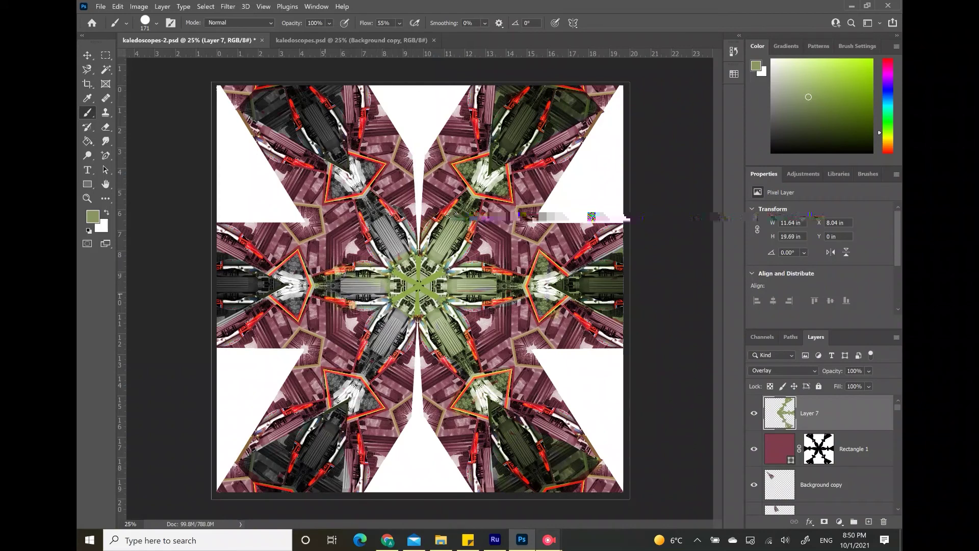
drag(390, 321, 372, 359)
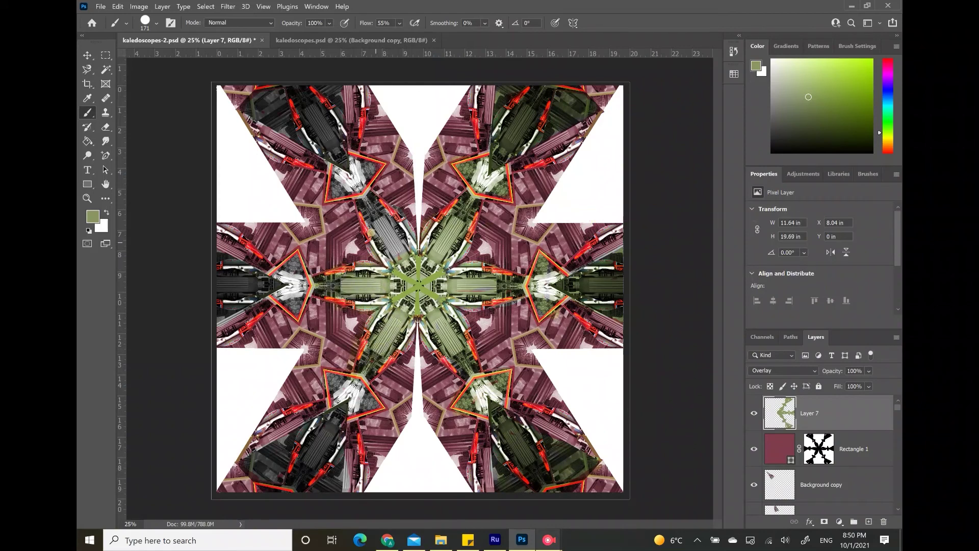
drag(375, 240, 386, 220)
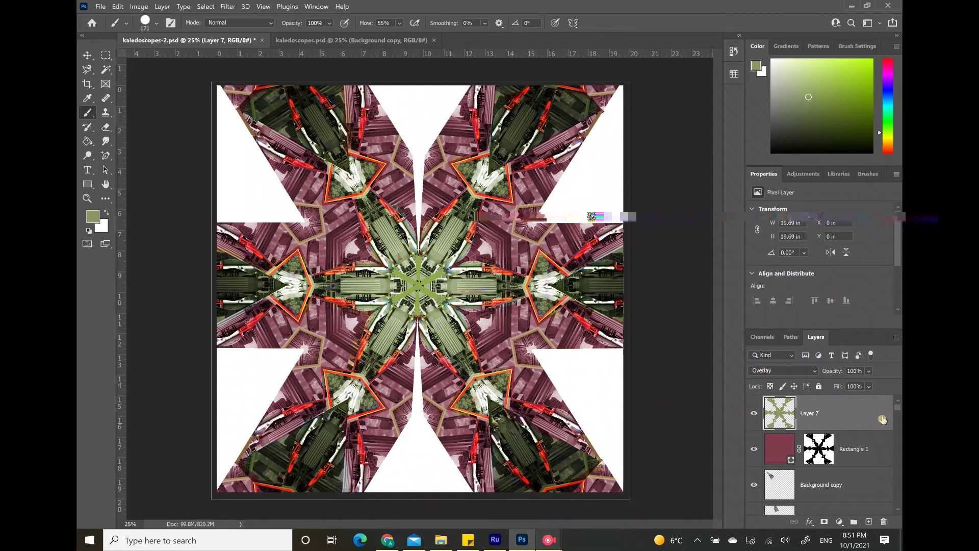
Step: Show the red radial gradient on Layer 3 behind the pattern, select that layer and unlock it
scroll(892, 455, down, 5)
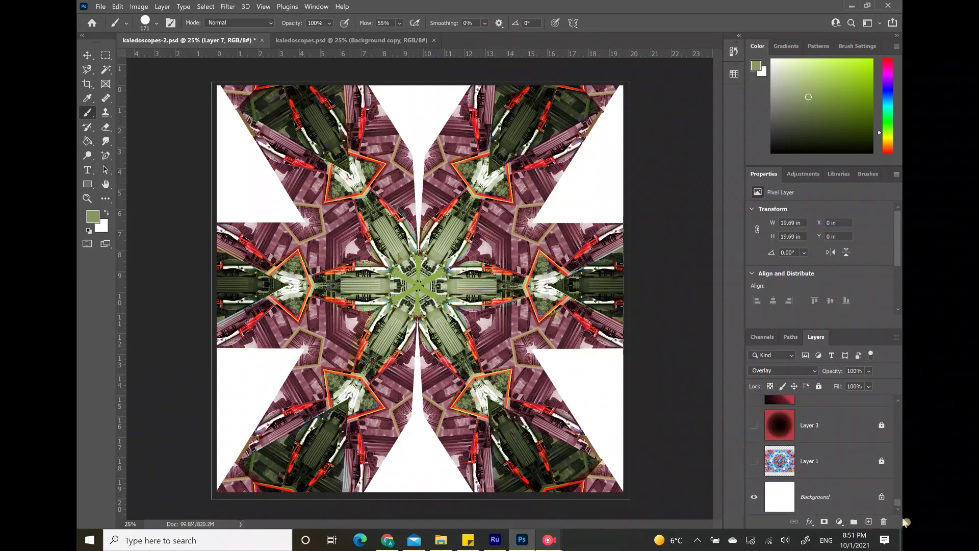
click(755, 461)
drag(756, 461, 754, 496)
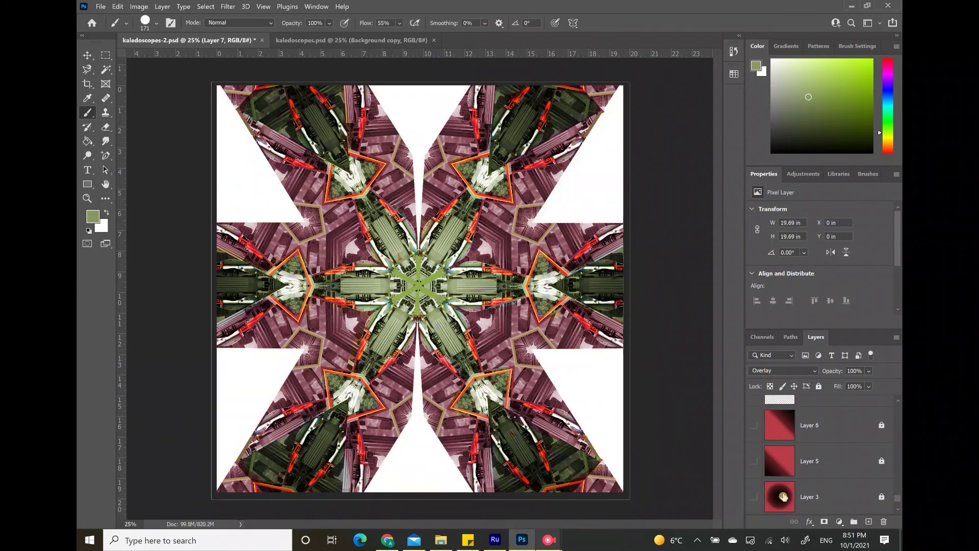
click(755, 497)
click(816, 497)
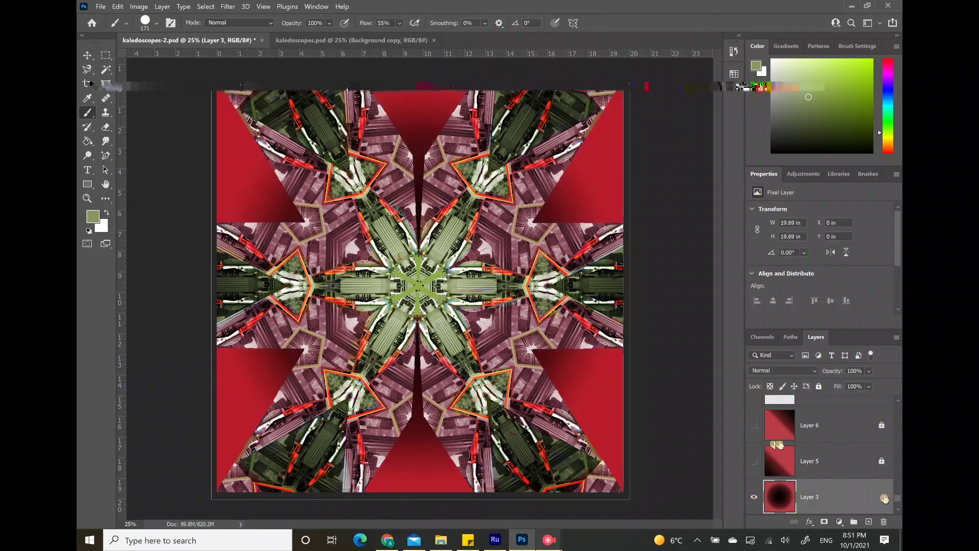
Step: Keep the radial gradient layer in Normal mode, reduce its opacity to soften the background, and deselect all layers with the Move tool
click(811, 371)
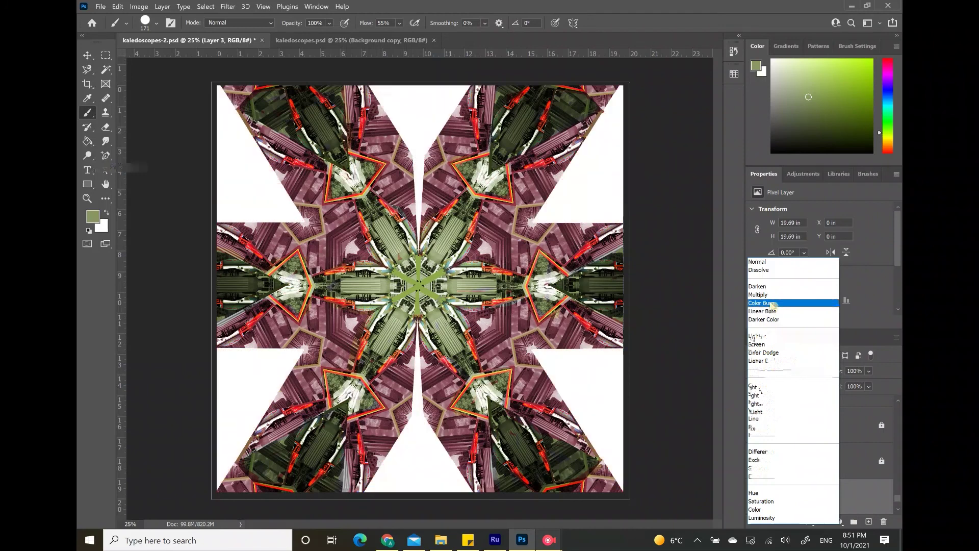
click(682, 279)
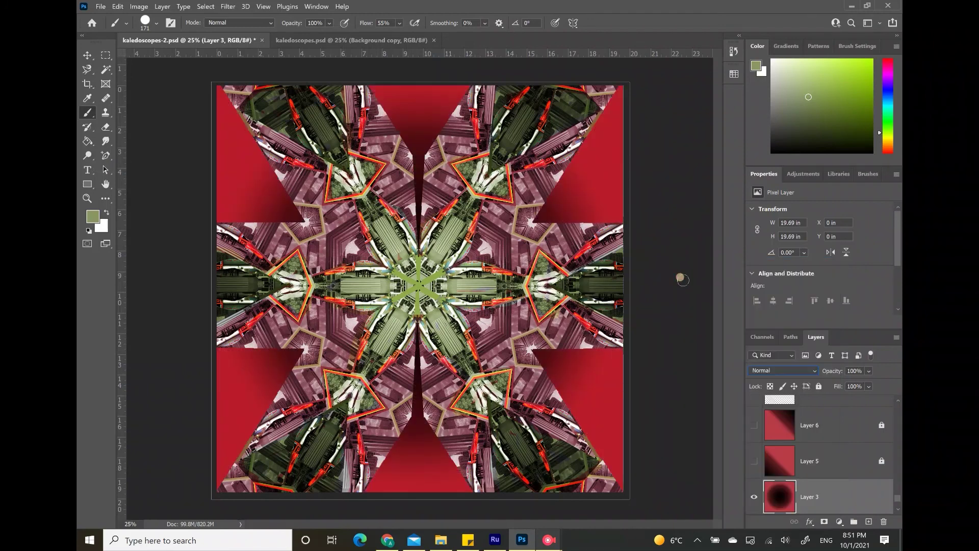
drag(868, 375, 892, 386)
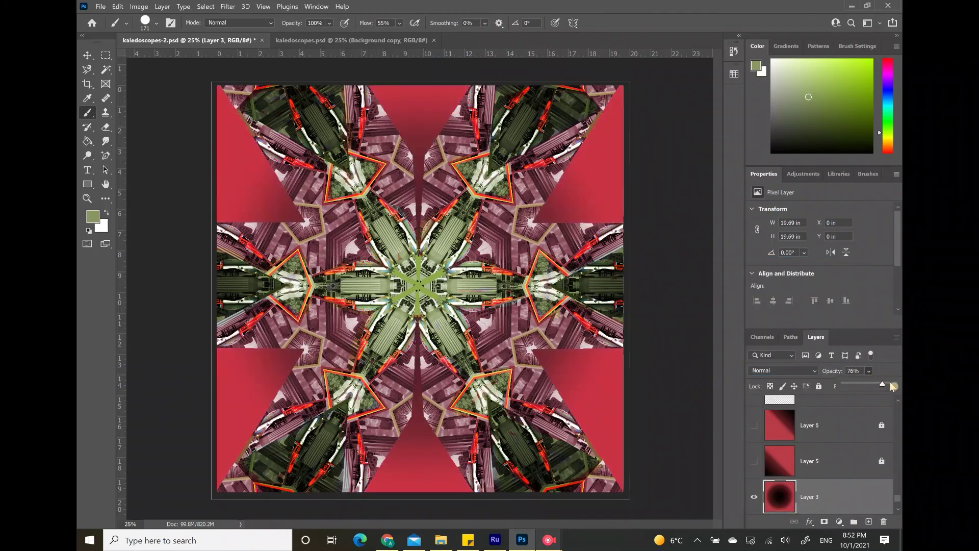
click(88, 55)
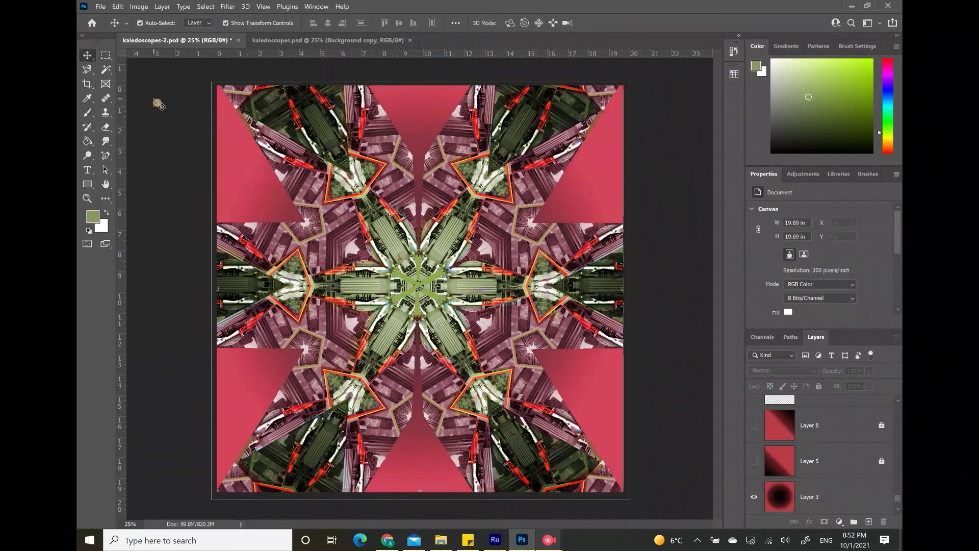
click(680, 182)
click(497, 479)
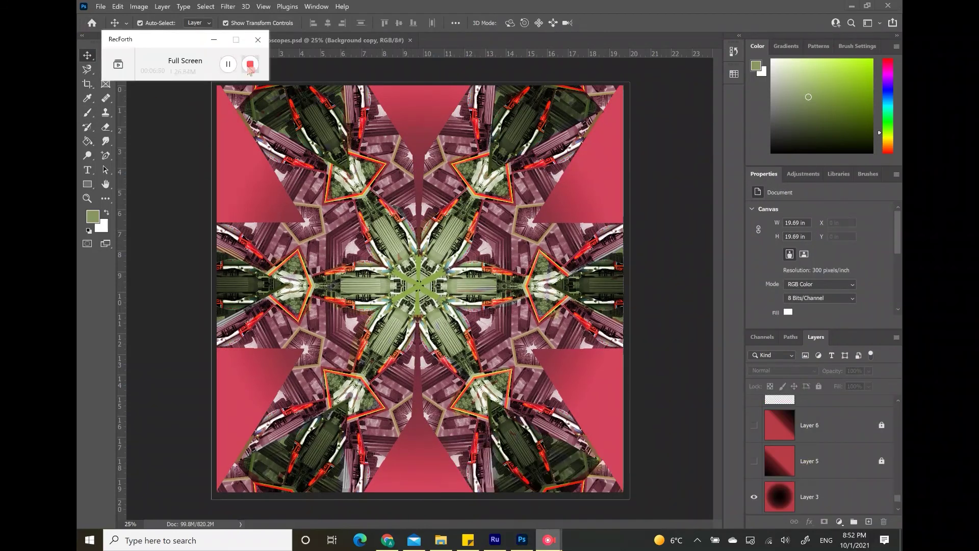